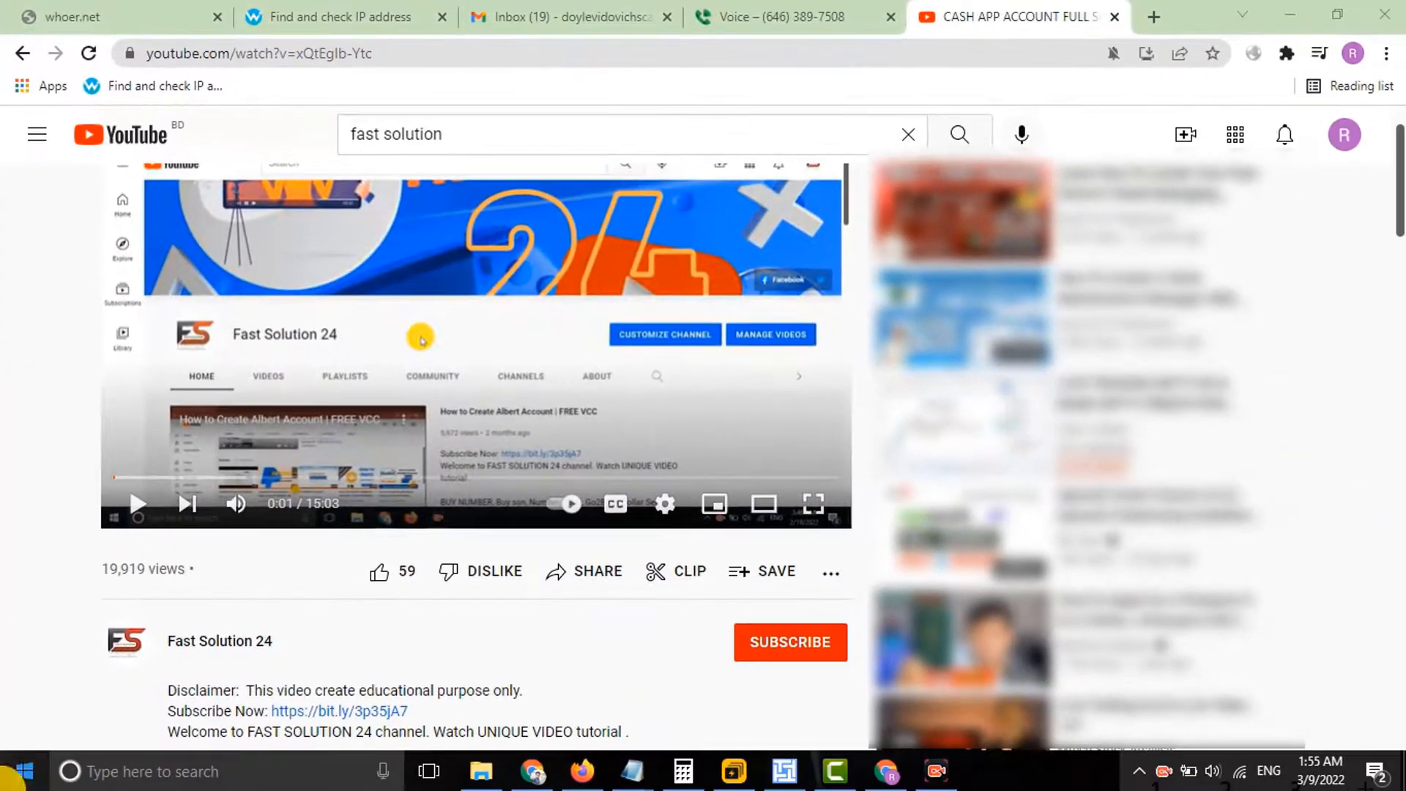
Subscribe to Fast Solution 24 with the bell set to All, and like the video.
click(775, 649)
click(903, 652)
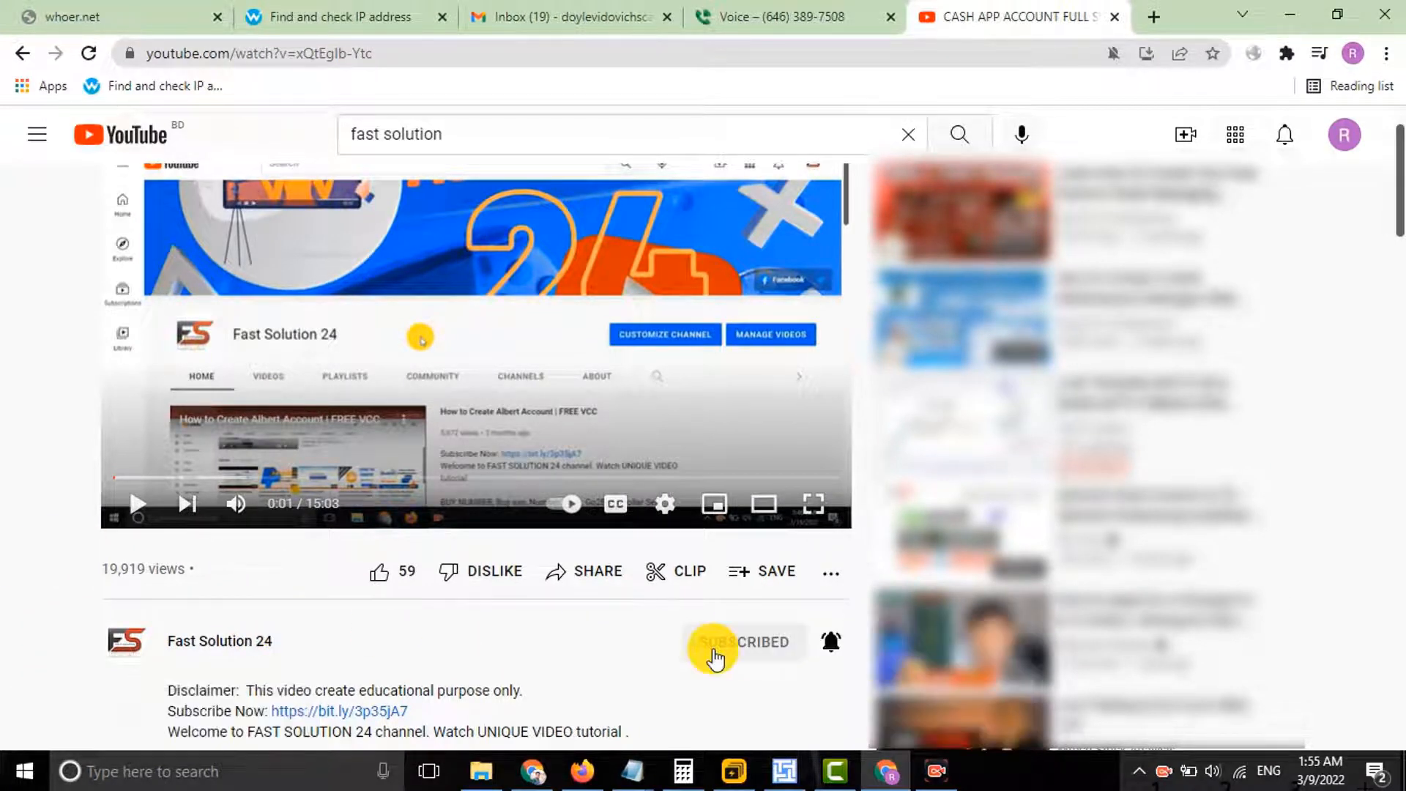
click(379, 580)
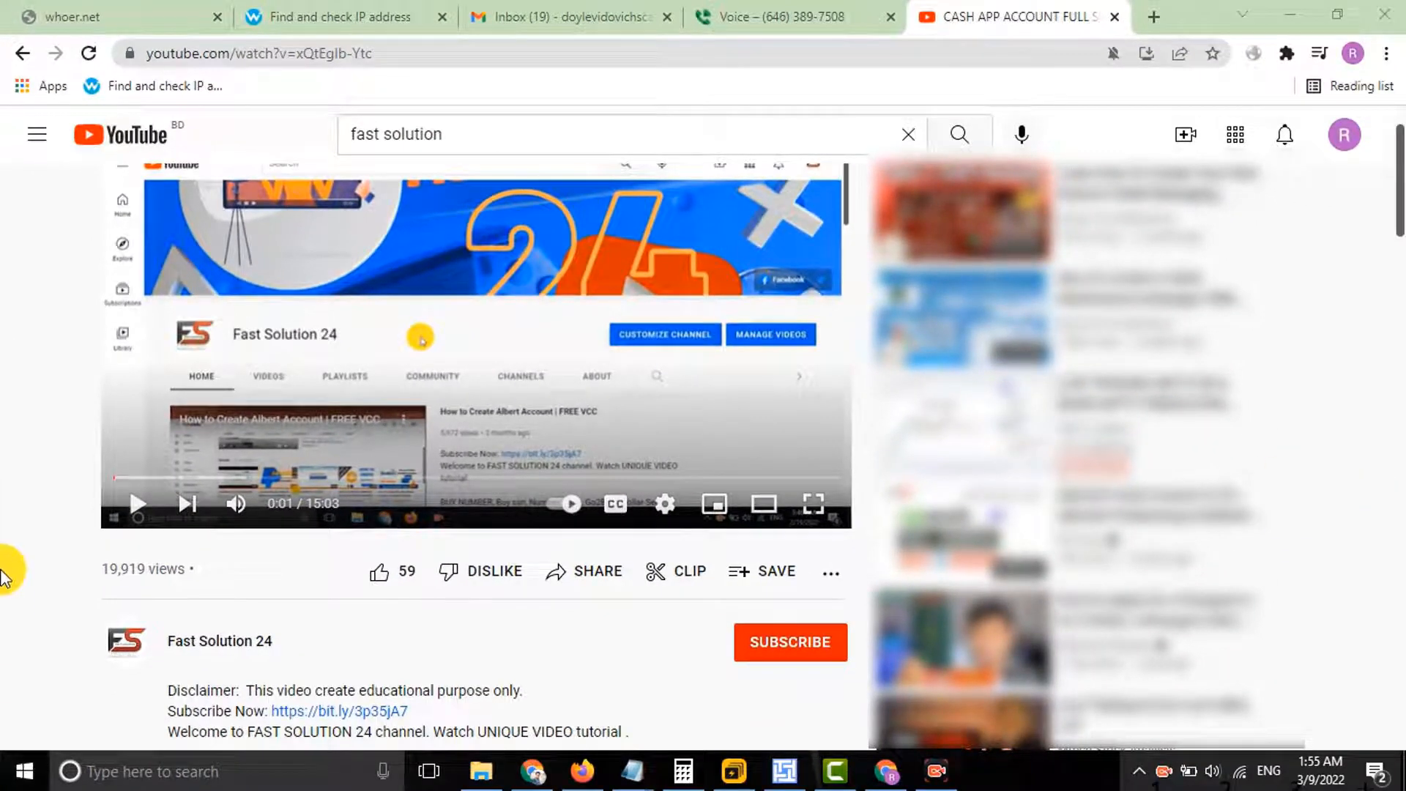
click(784, 643)
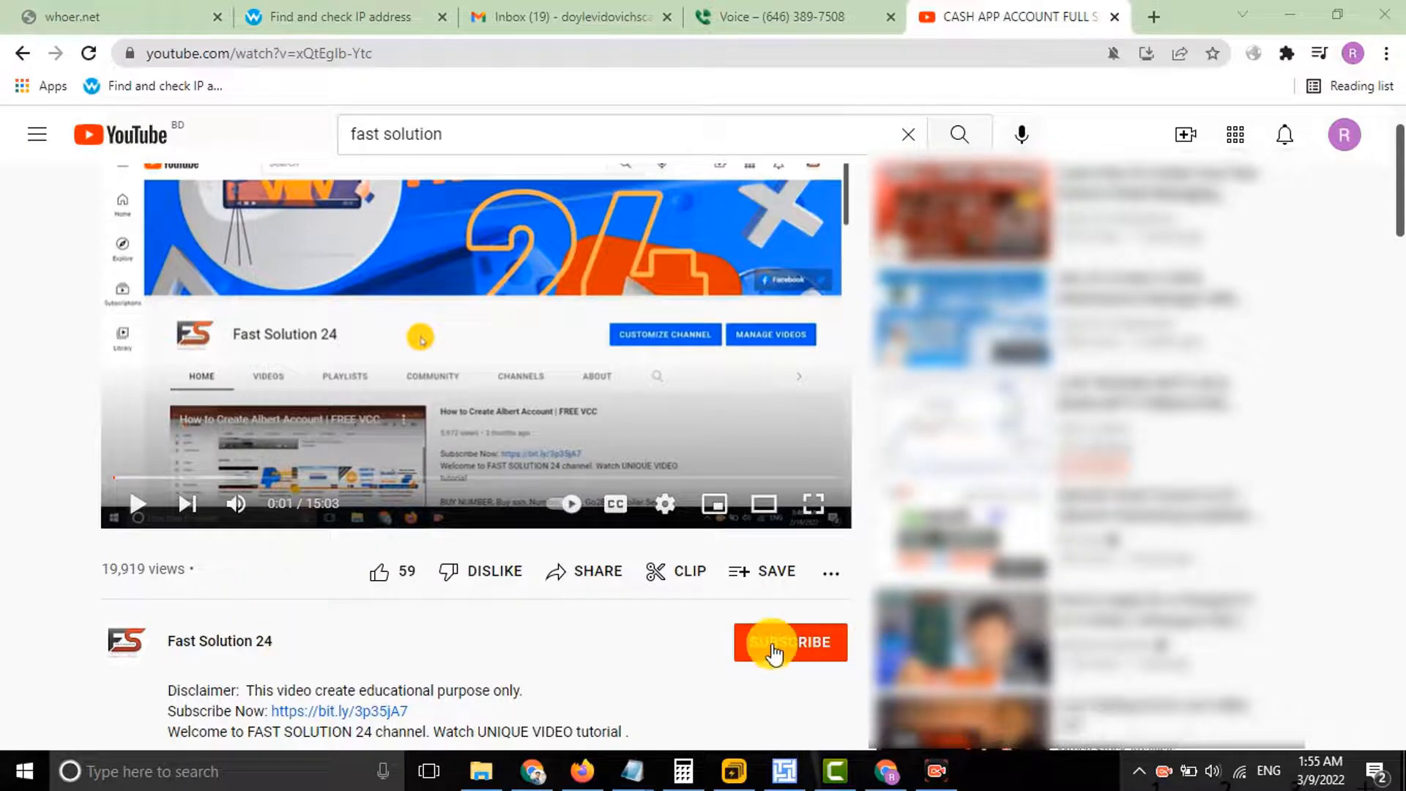
click(828, 641)
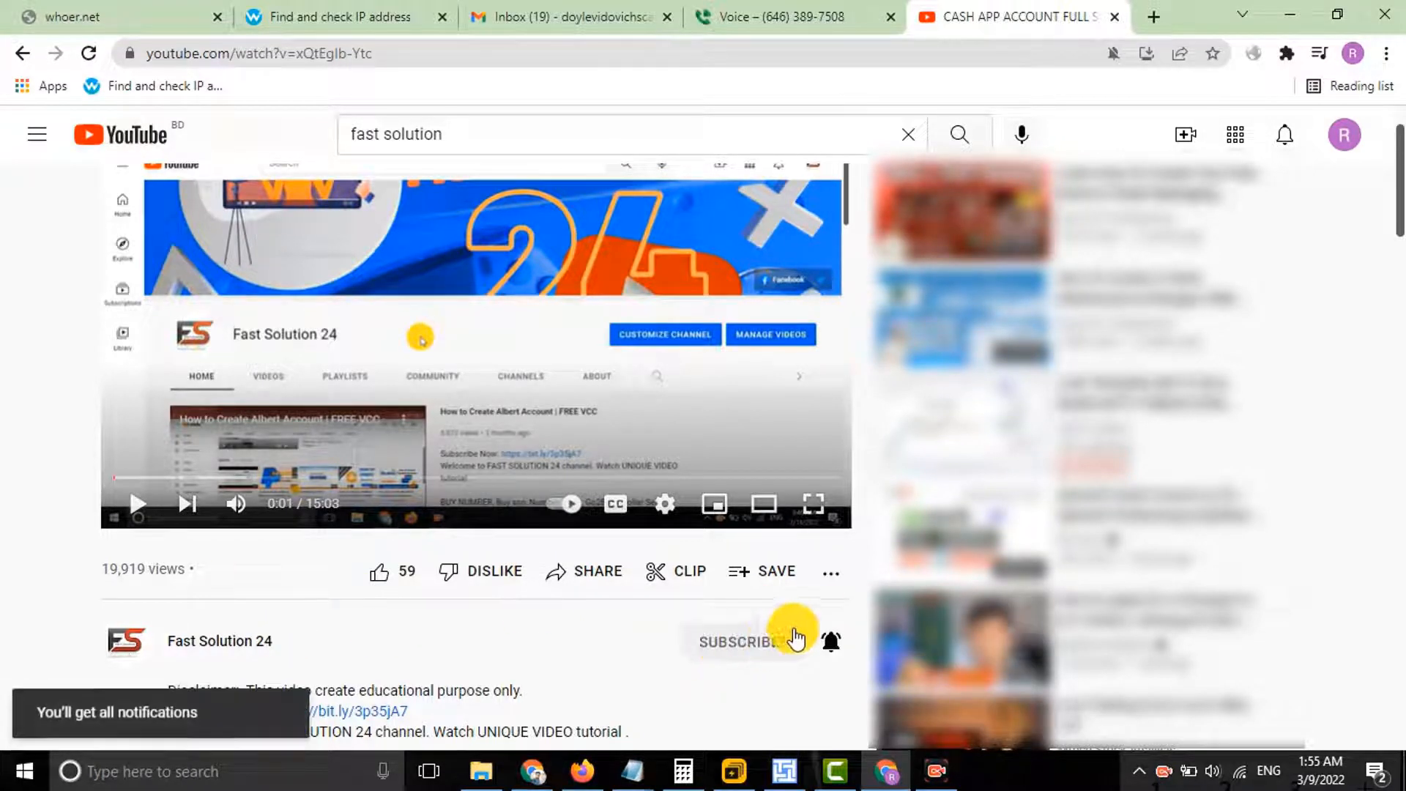
click(381, 586)
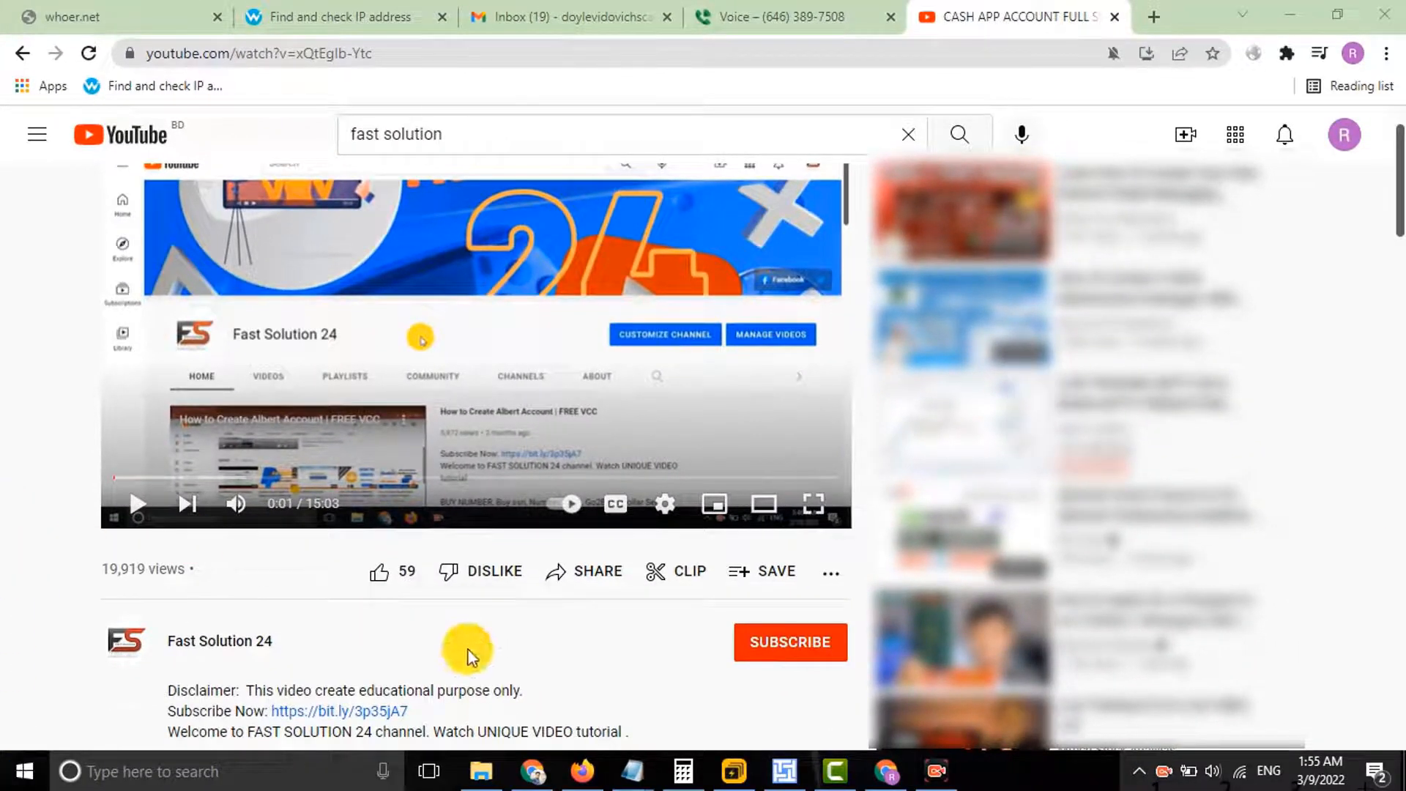
click(776, 649)
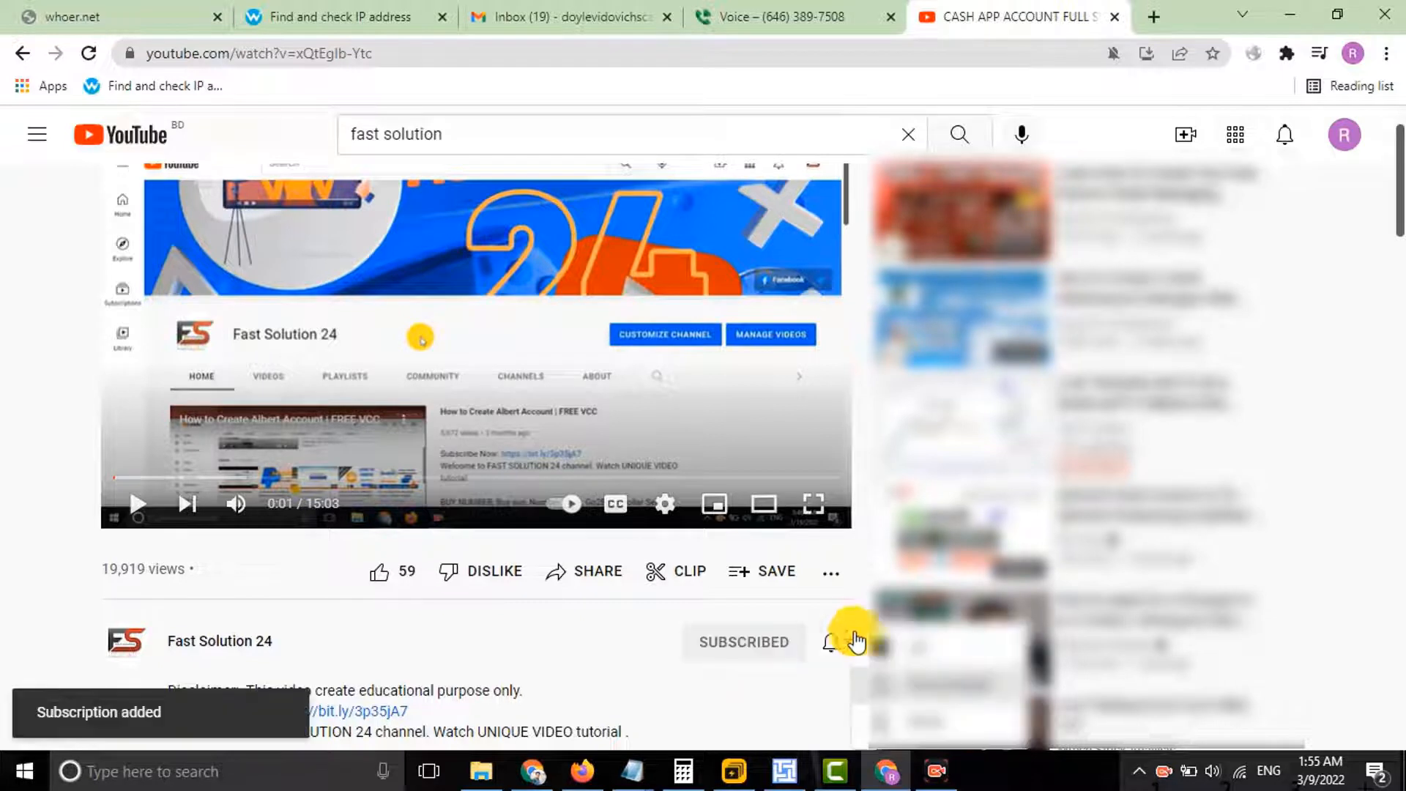
click(900, 648)
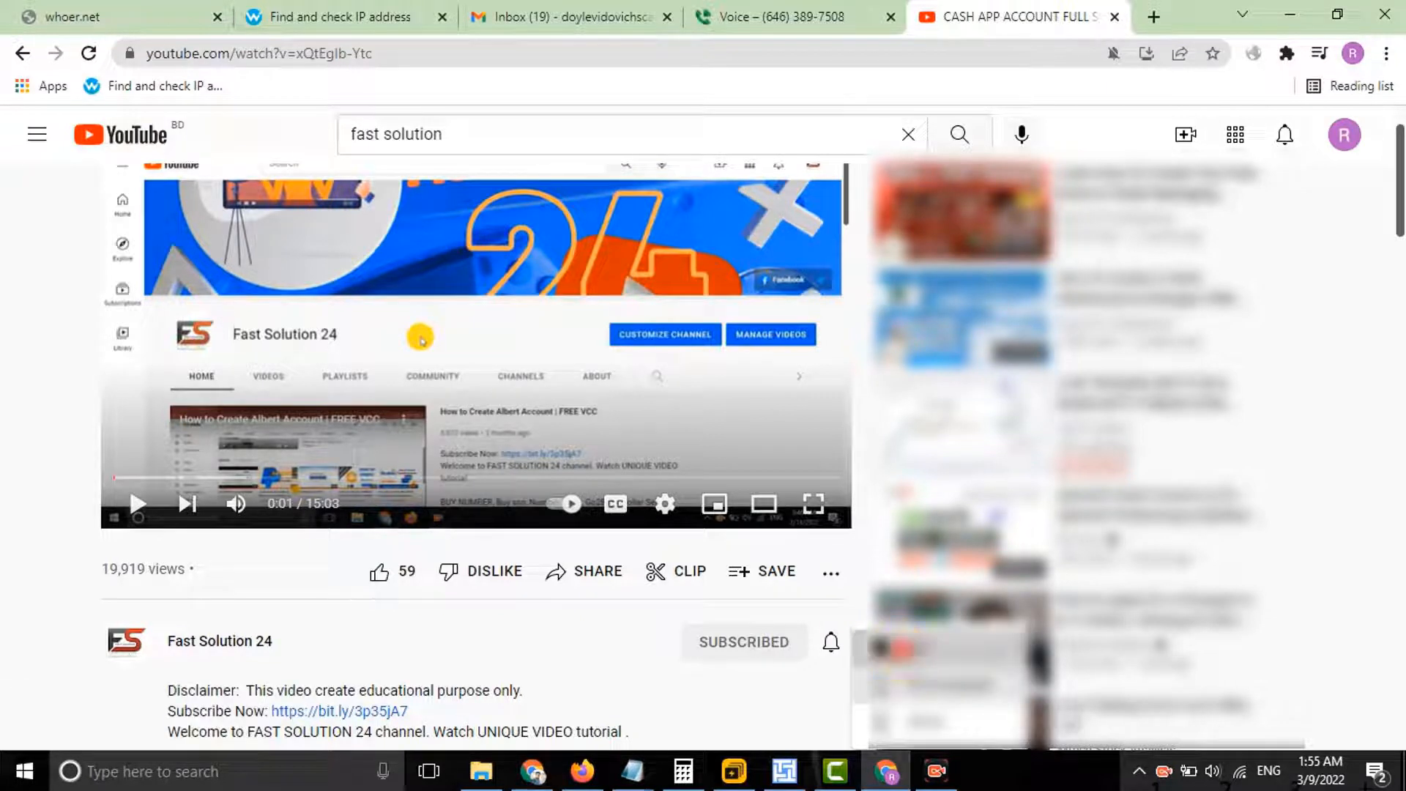
click(379, 579)
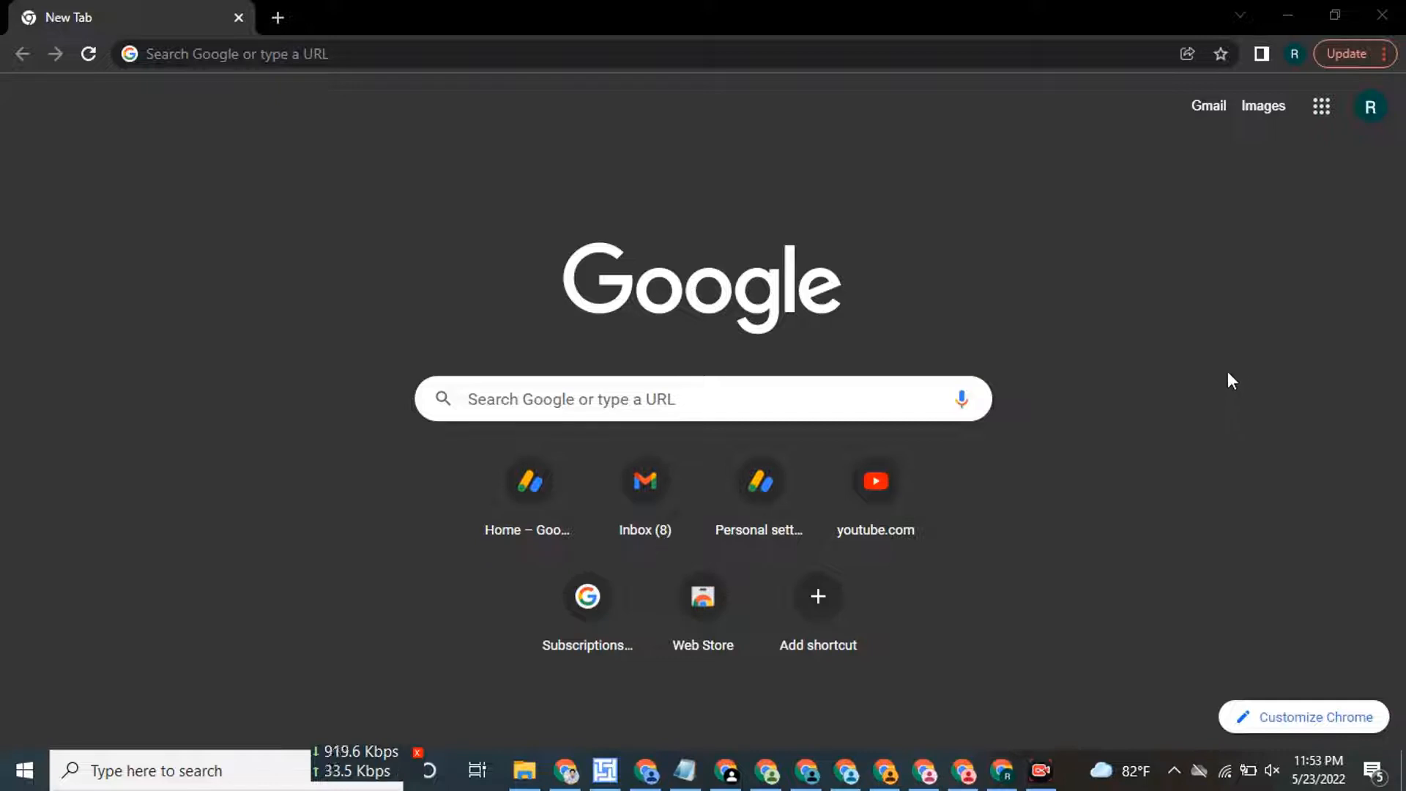
Review the AdSense home dashboard, then go to Payments info showing $0.00 earnings and $100.00 threshold.
click(513, 527)
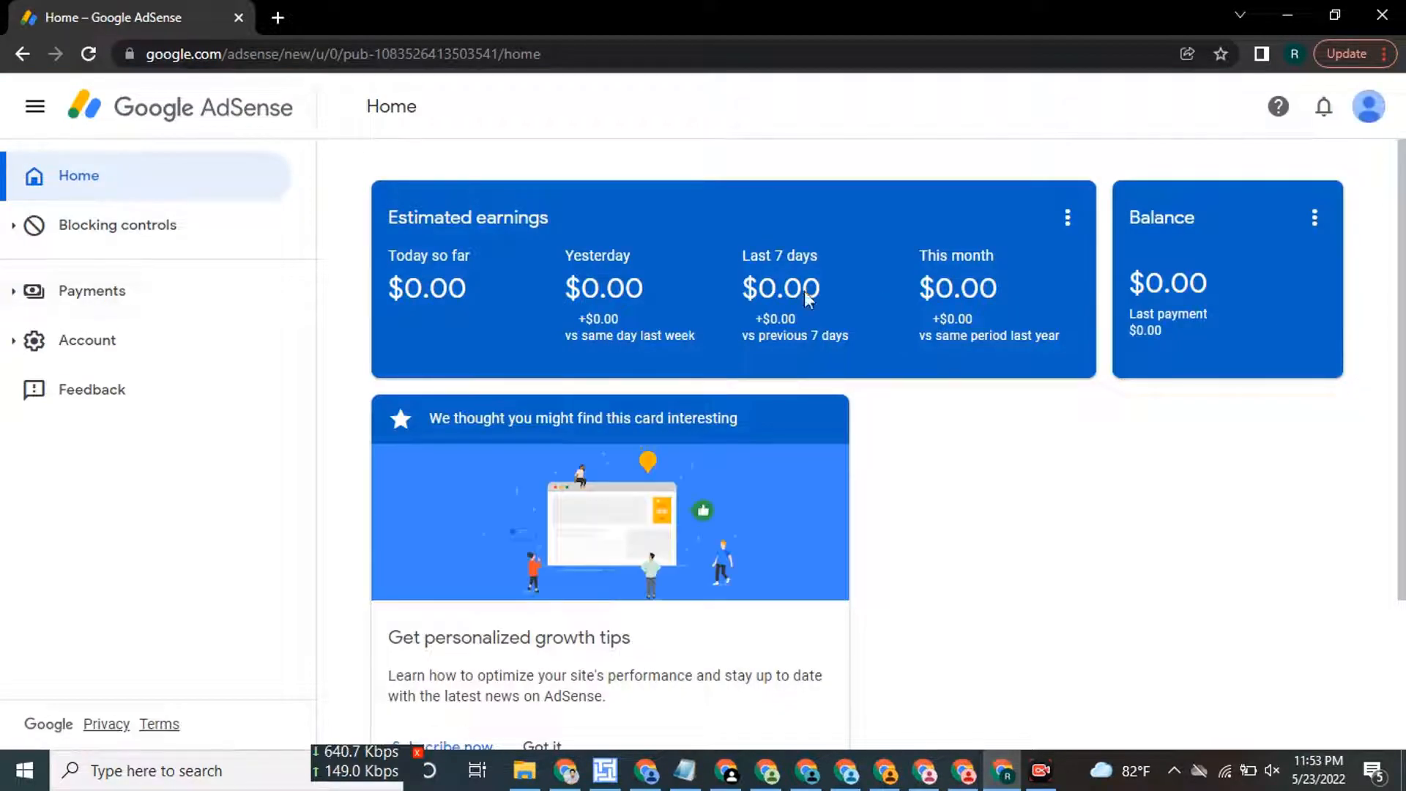
scroll(565, 297, down, 3)
scroll(851, 220, up, 3)
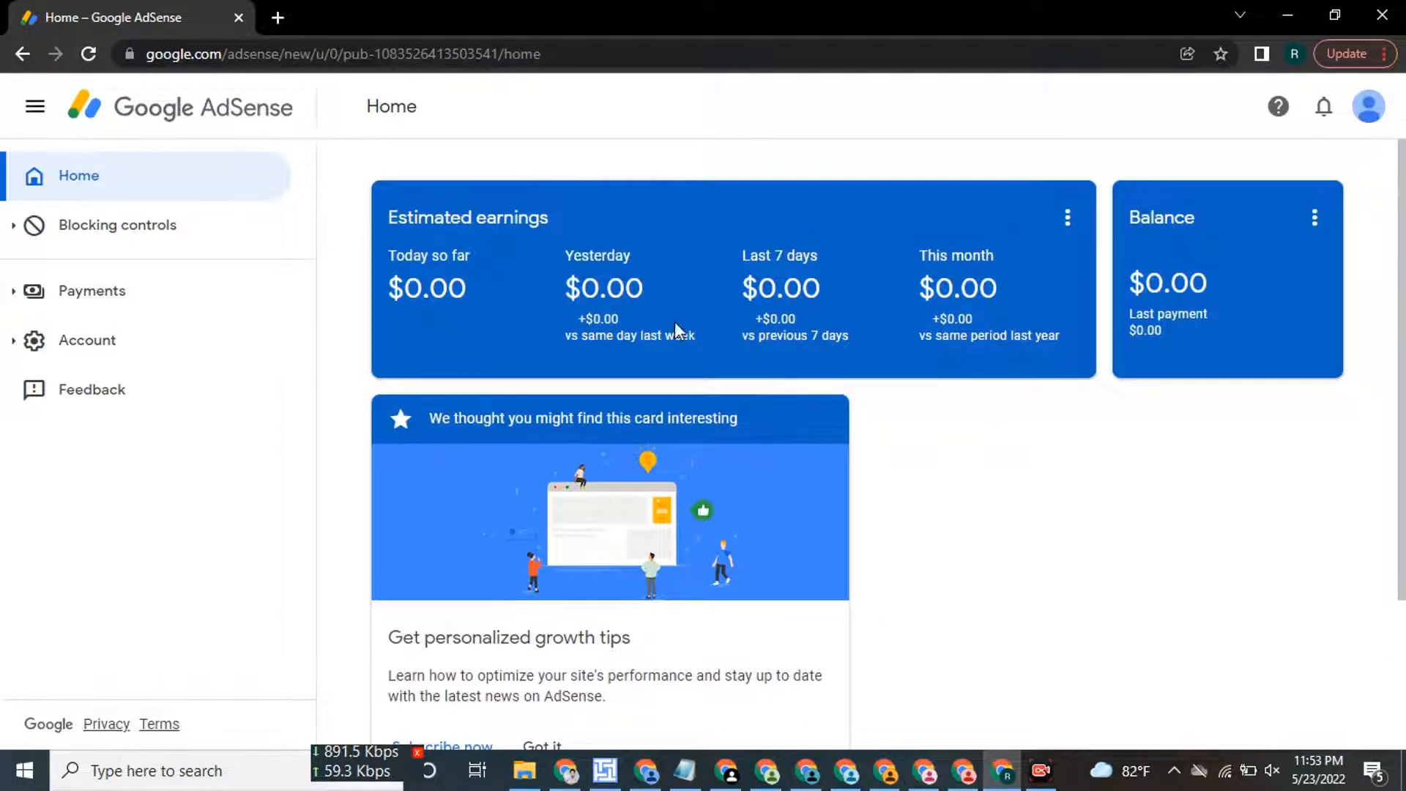
scroll(674, 331, down, 3)
scroll(749, 302, up, 5)
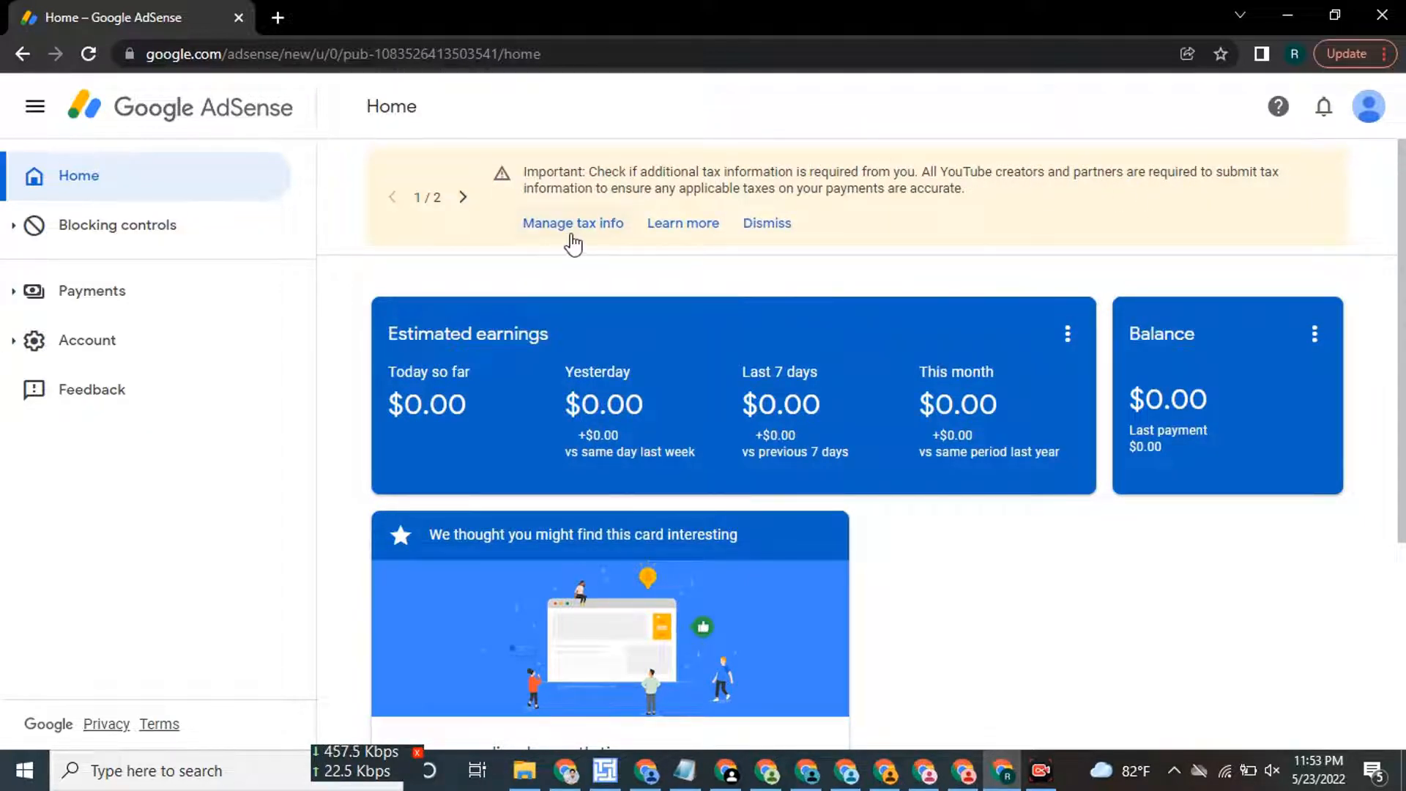
scroll(637, 249, down, 5)
scroll(697, 328, up, 4)
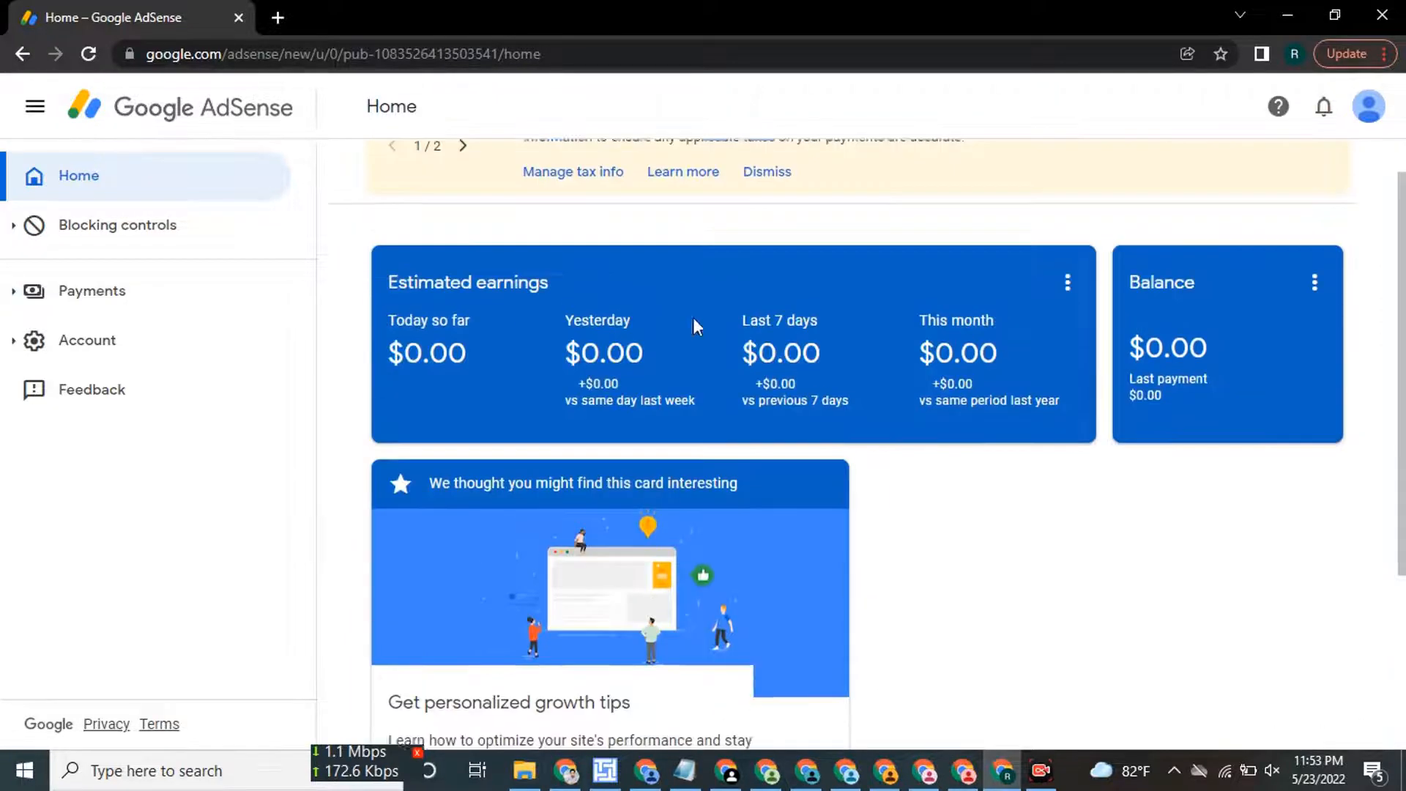
scroll(697, 327, up, 1)
click(115, 299)
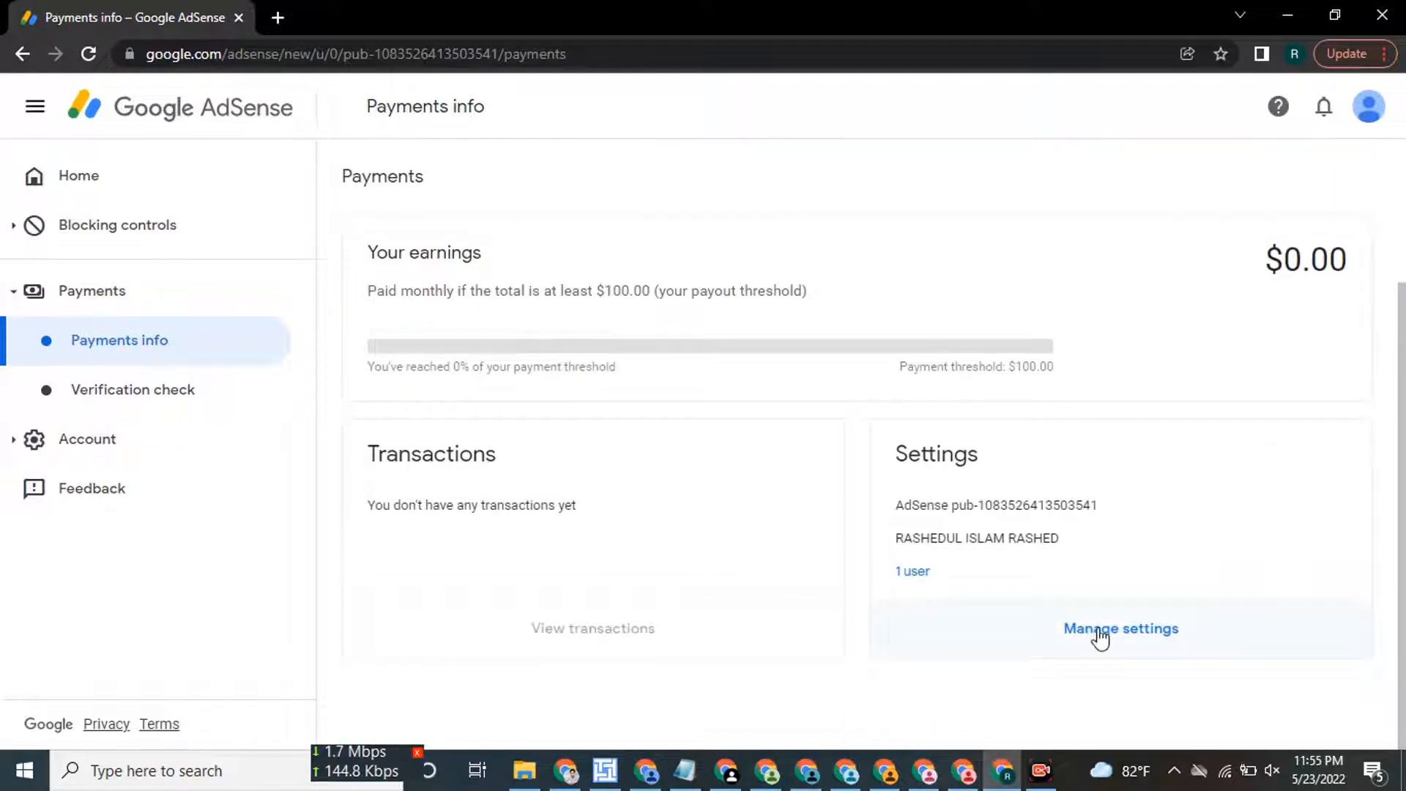
Review the payments profile settings, then follow the tax notification to Manage tax info.
click(1096, 634)
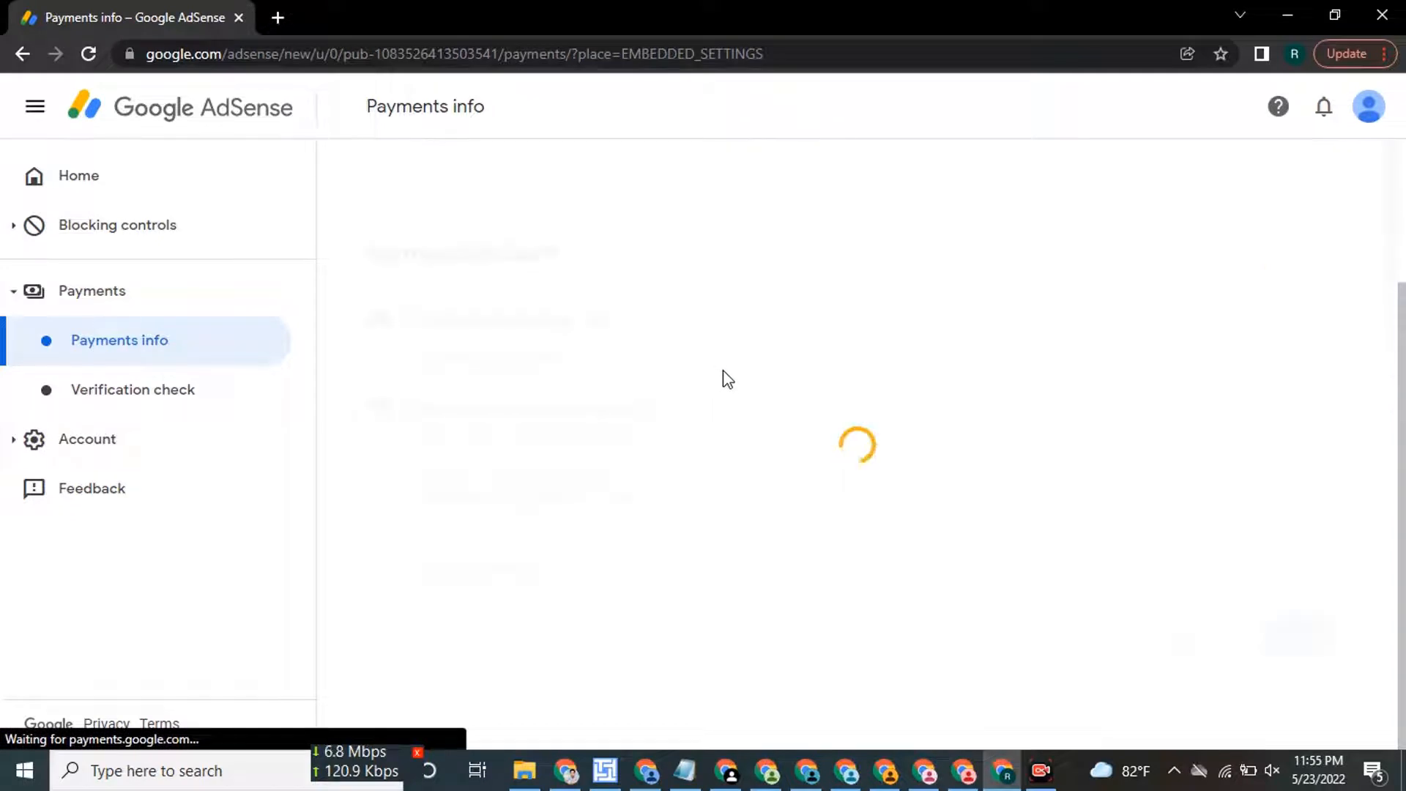
scroll(673, 405, down, 5)
scroll(673, 405, down, 2)
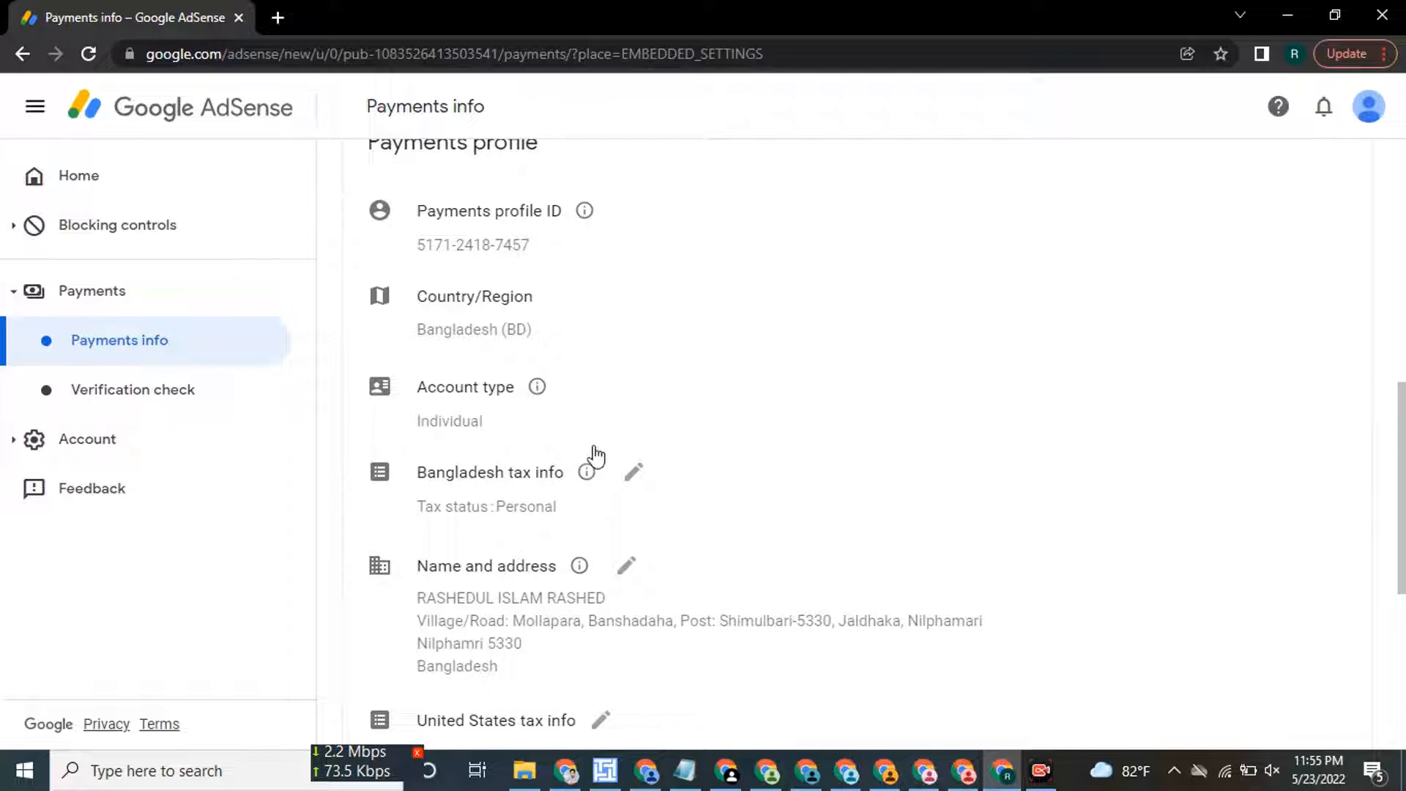
scroll(591, 459, down, 4)
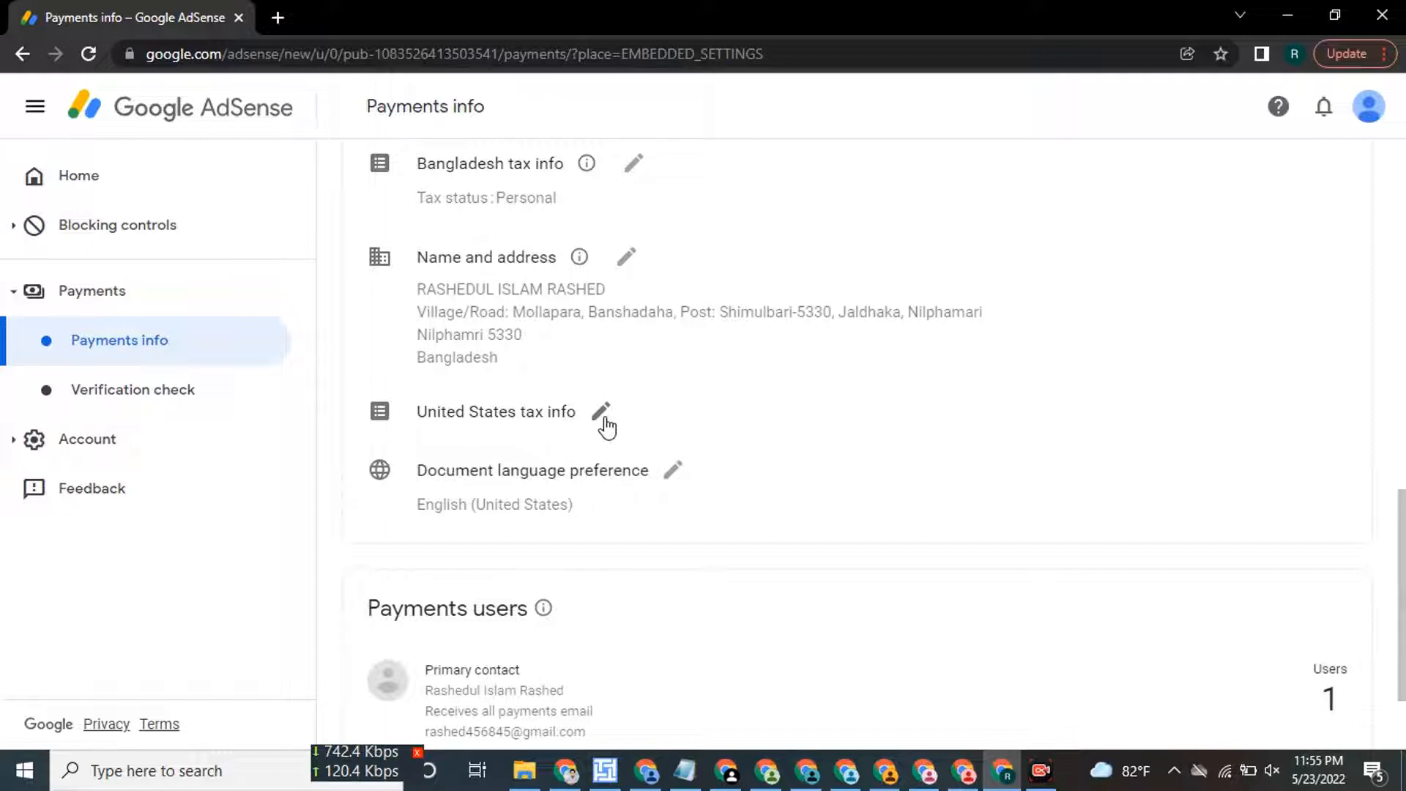
click(1324, 108)
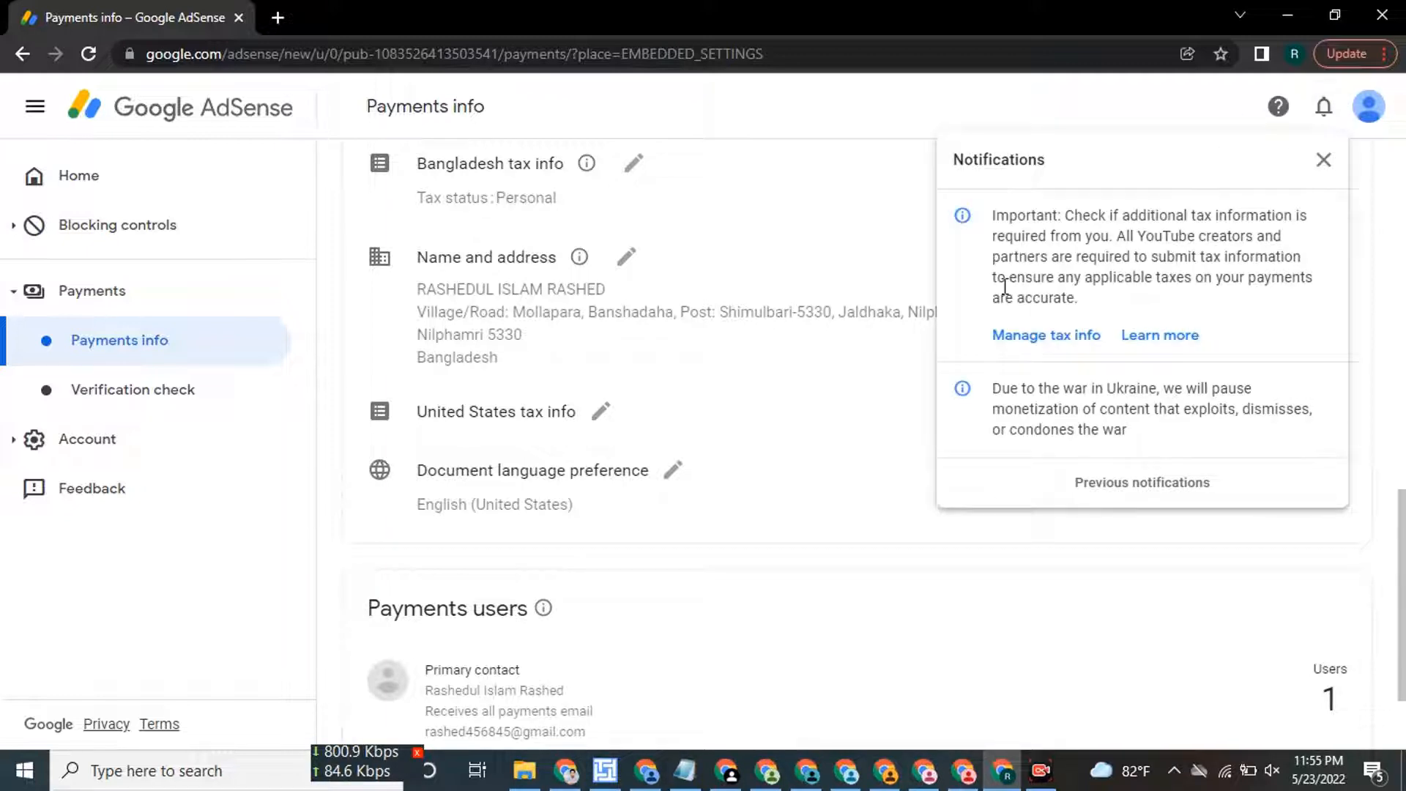
click(1048, 337)
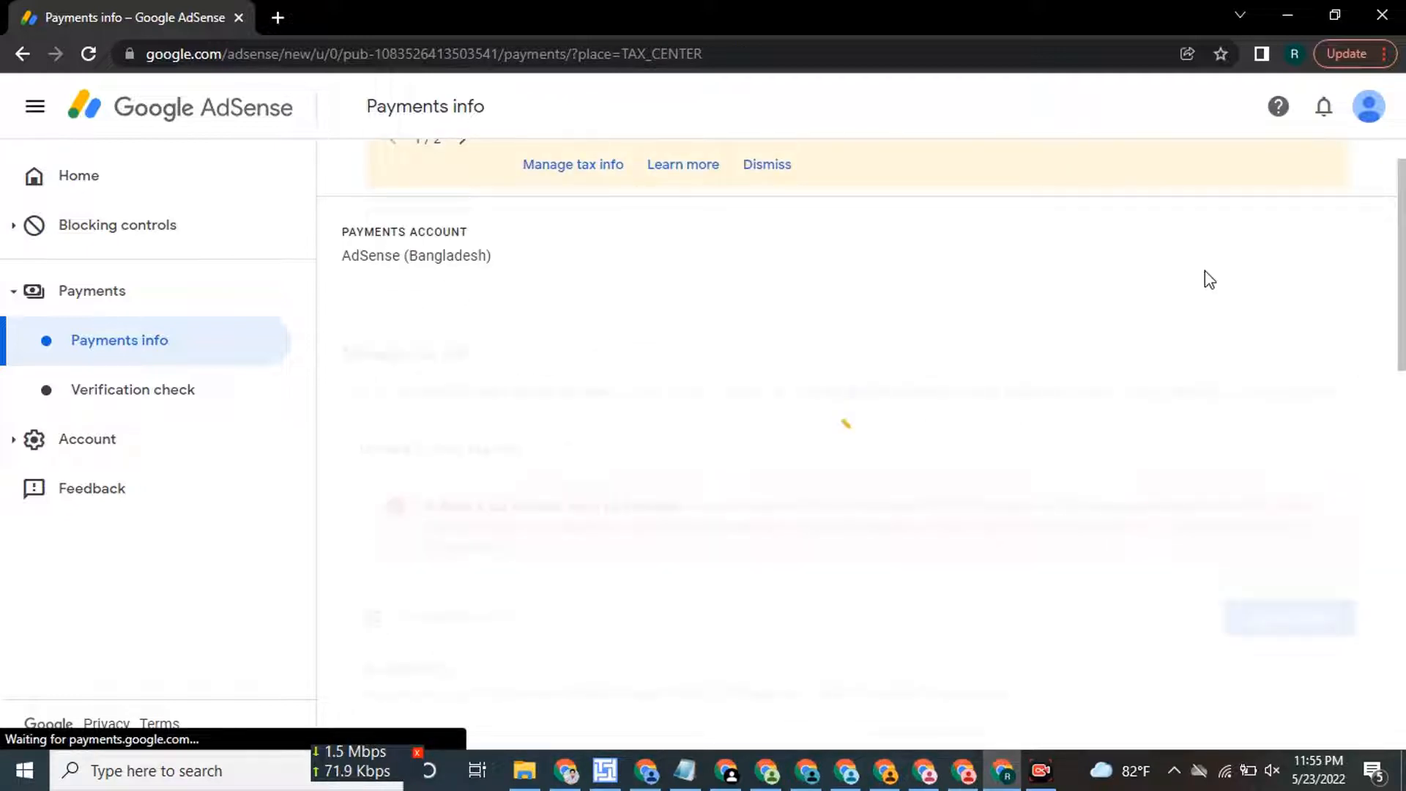
Read the red tax-form warning and choose Add tax info for United States tax info.
scroll(434, 384, down, 2)
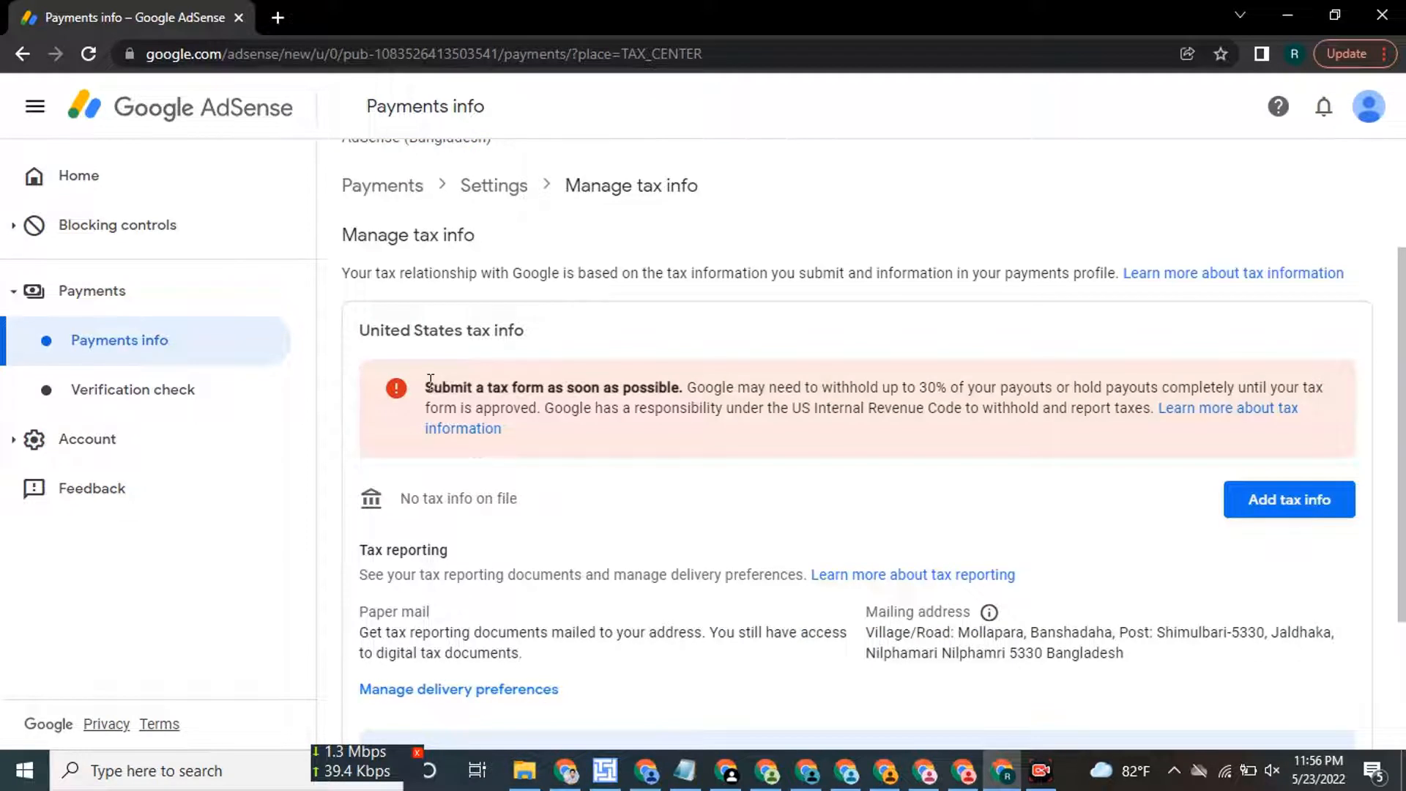
drag(430, 381, 1013, 412)
click(923, 386)
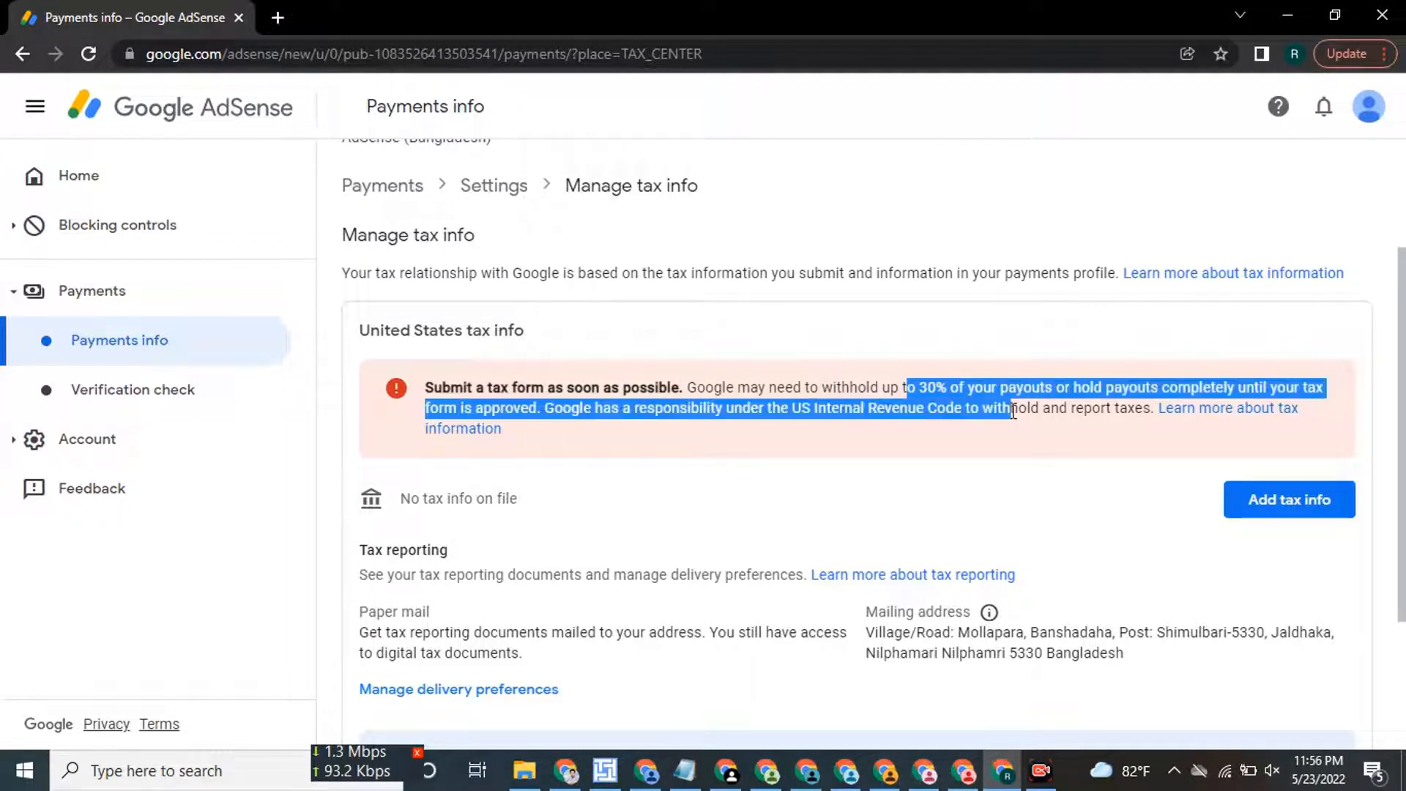
click(927, 411)
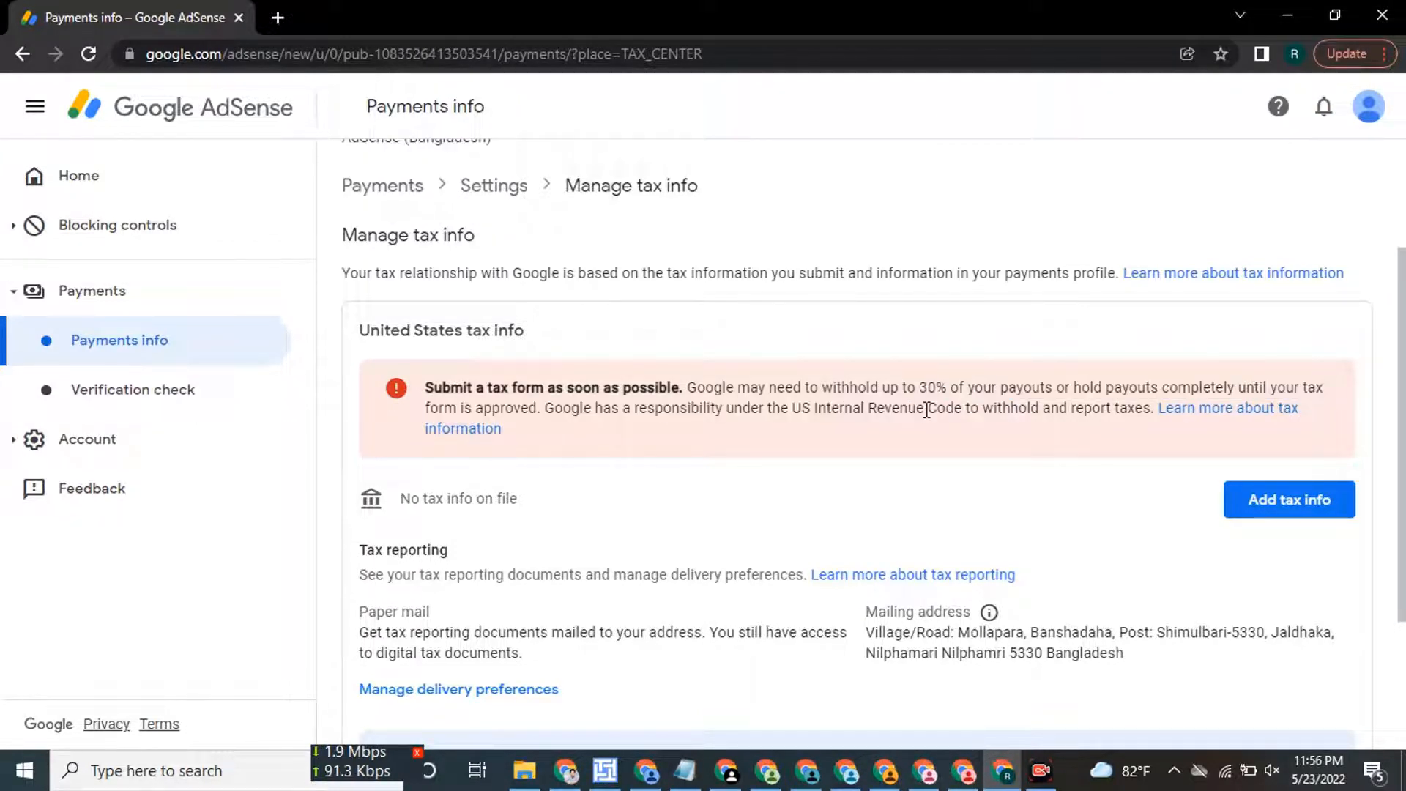
scroll(927, 410, down, 1)
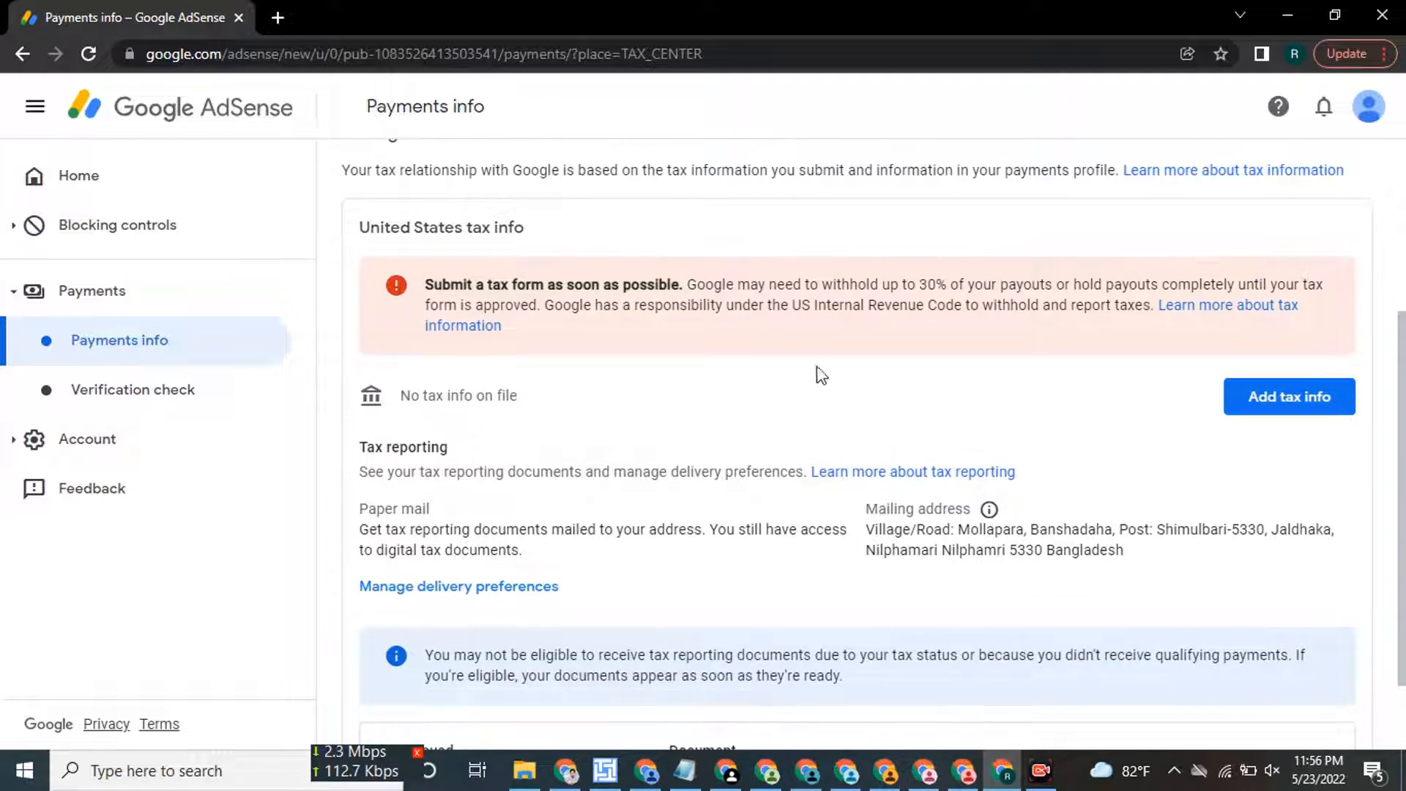
click(1289, 410)
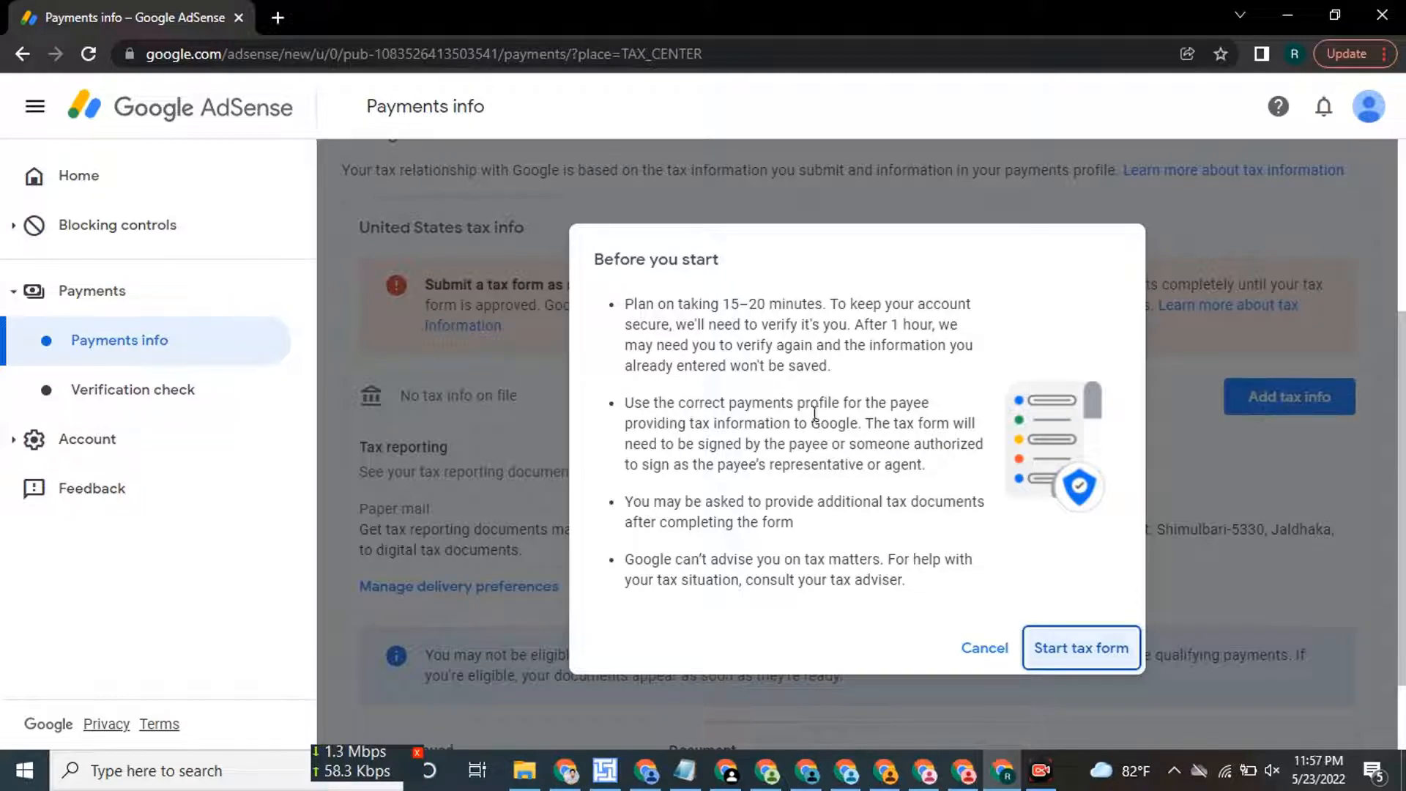
Start the tax form and confirm the Google account sign-in with the password.
click(1078, 648)
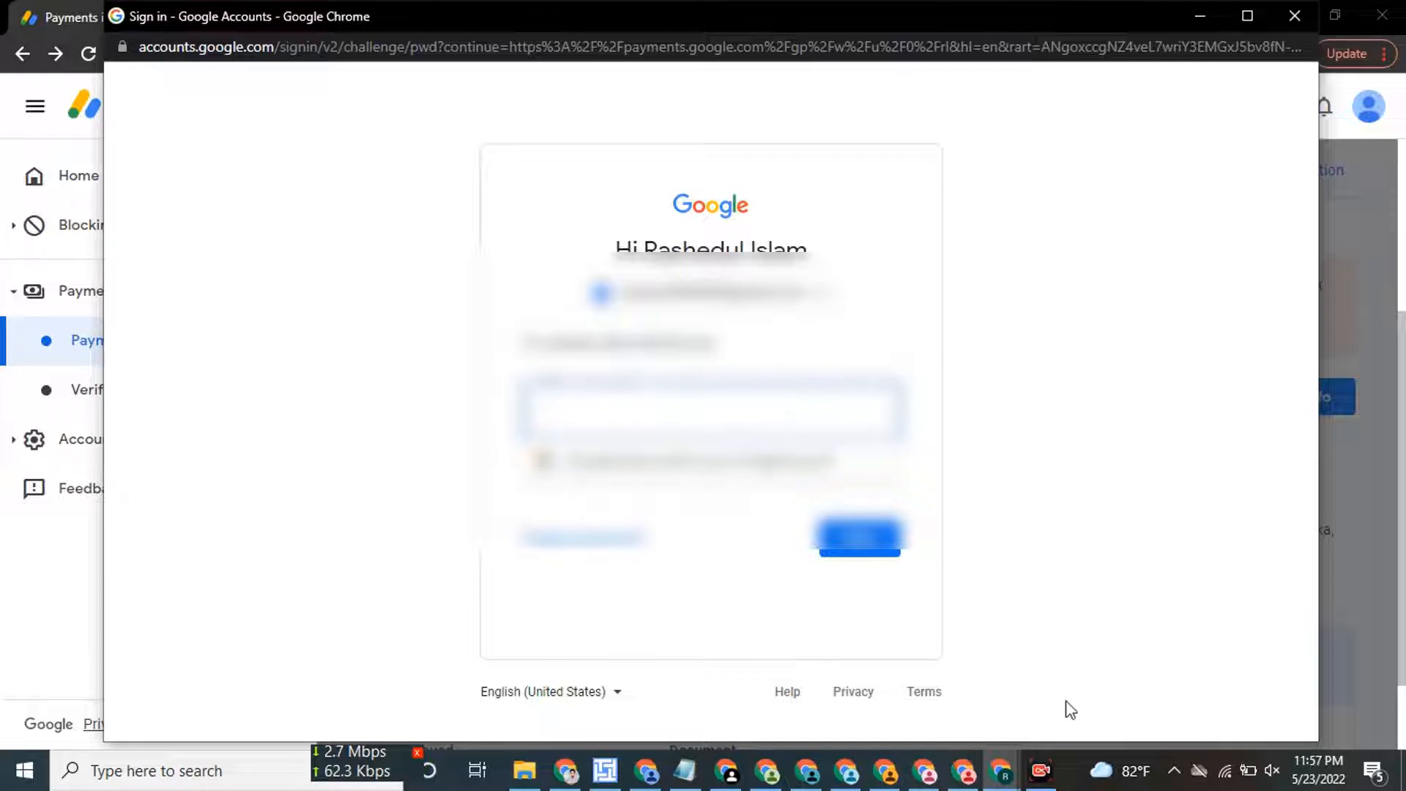
click(857, 548)
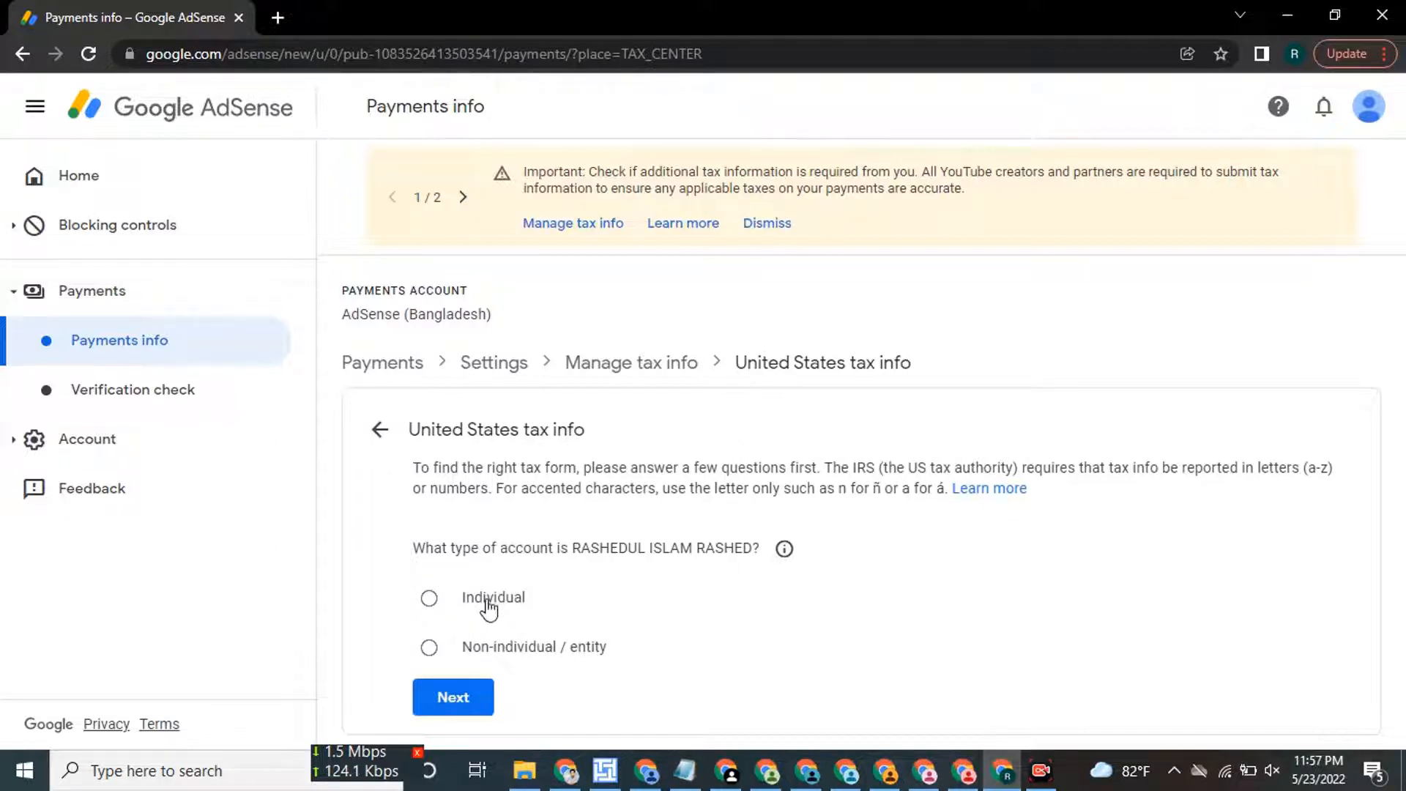
Answer Individual as the account type and No to being a US citizen or resident.
click(512, 598)
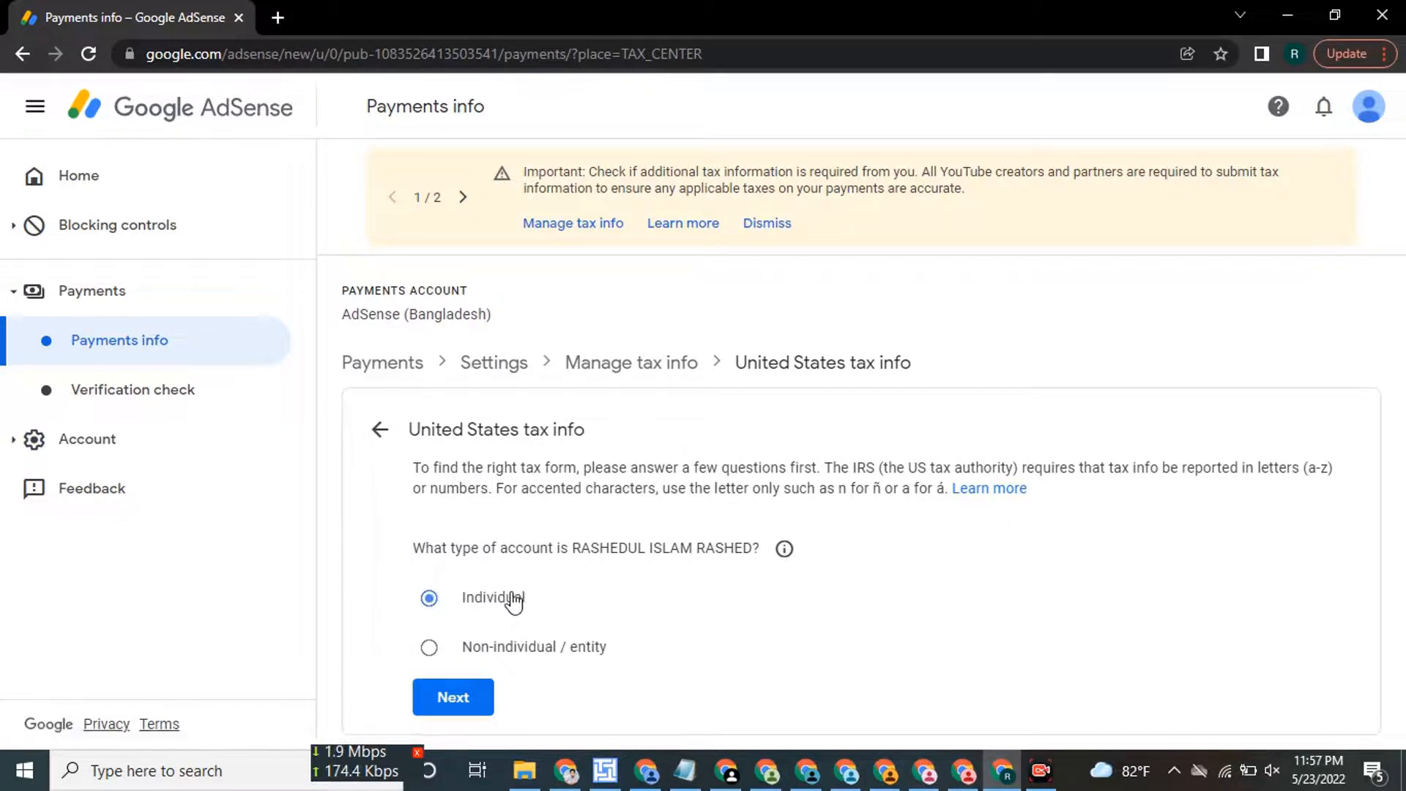
click(470, 704)
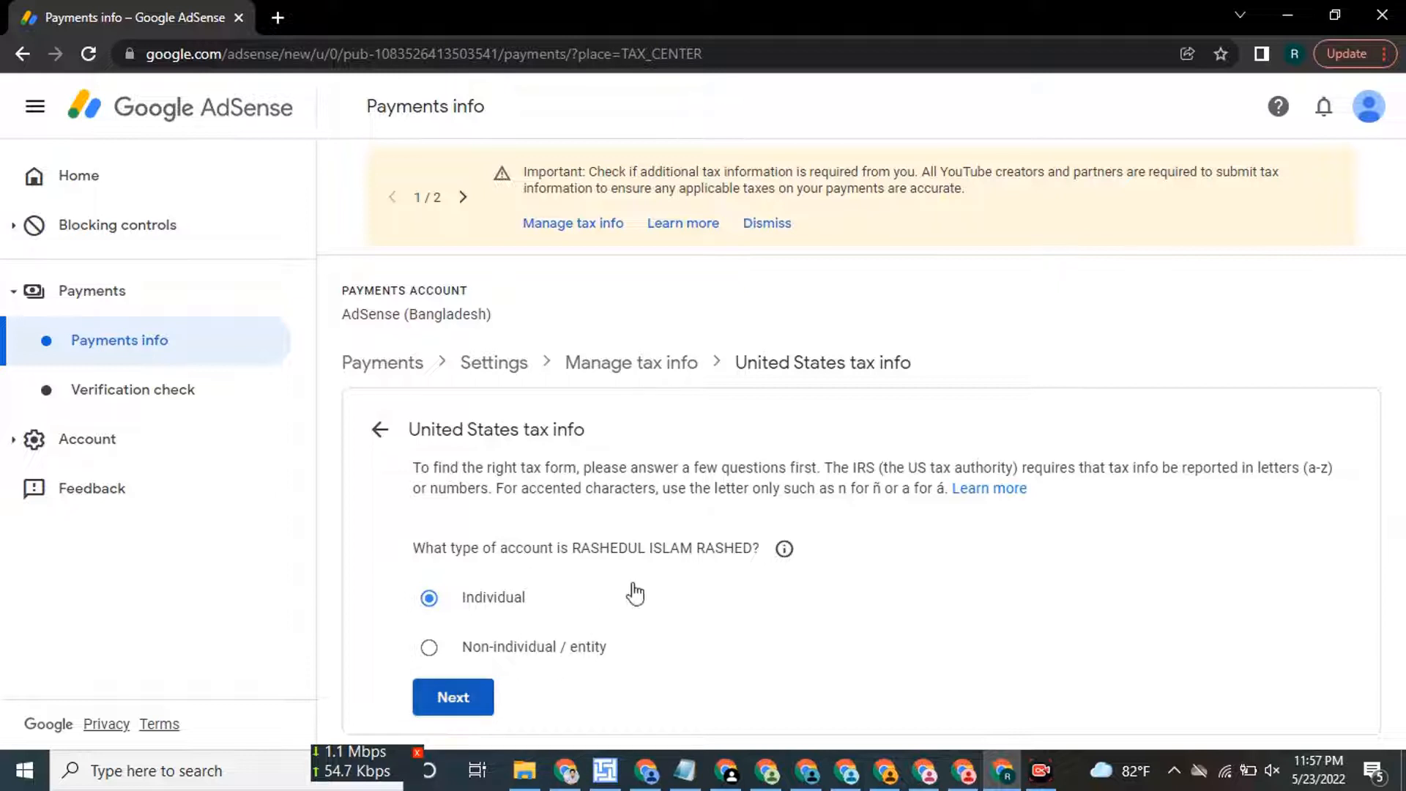
scroll(675, 512, down, 2)
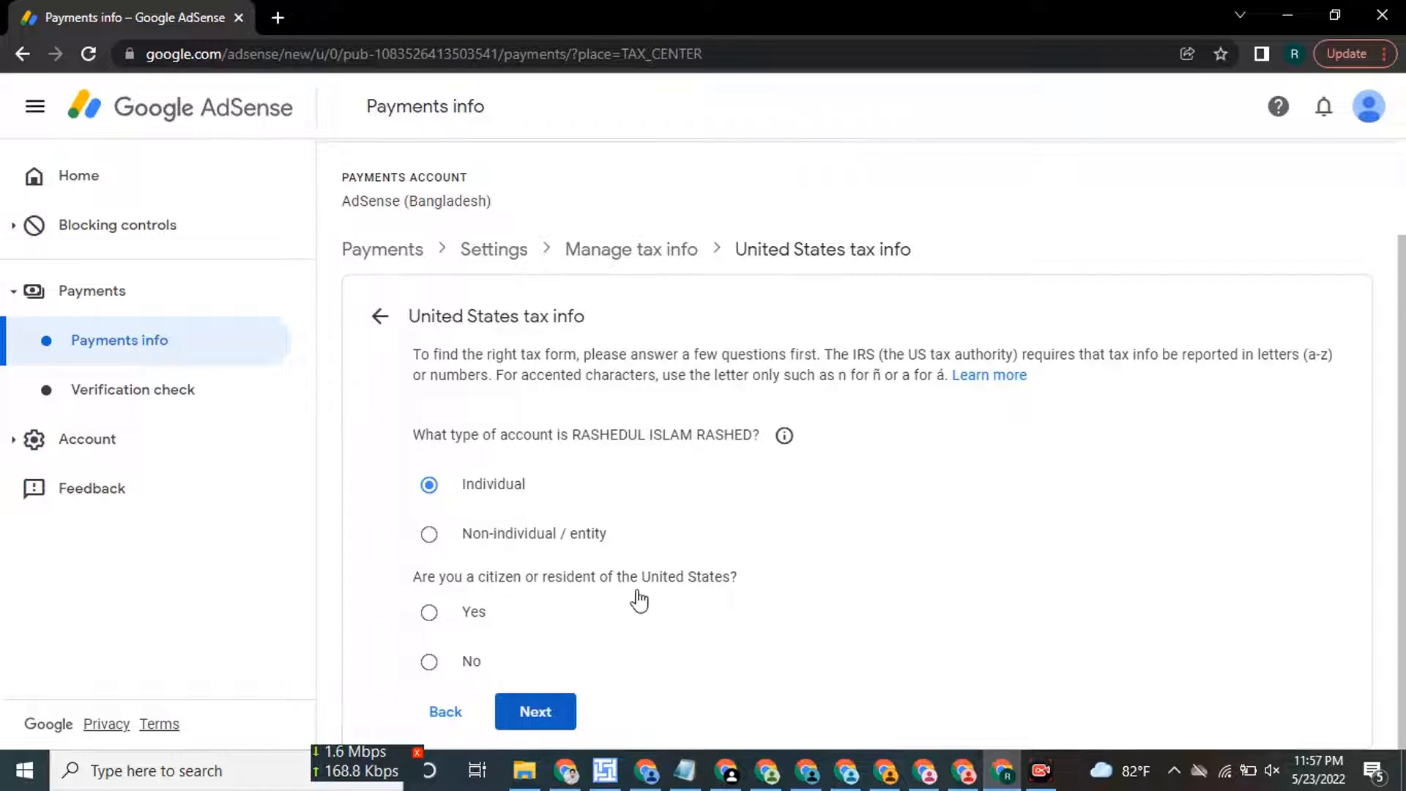
click(470, 664)
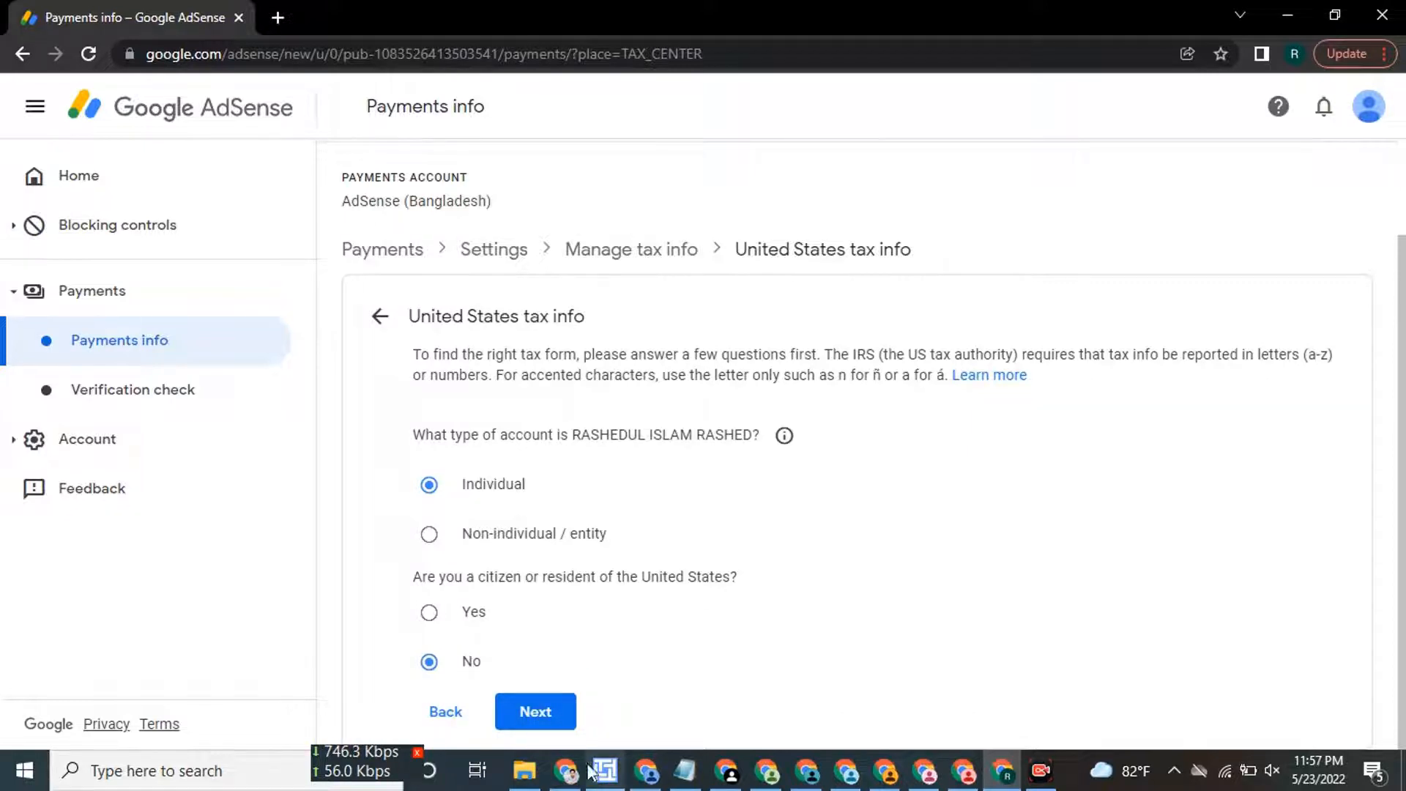
click(565, 722)
Choose the W-8BEN form over W-8ECI and start filling it in.
scroll(747, 514, down, 3)
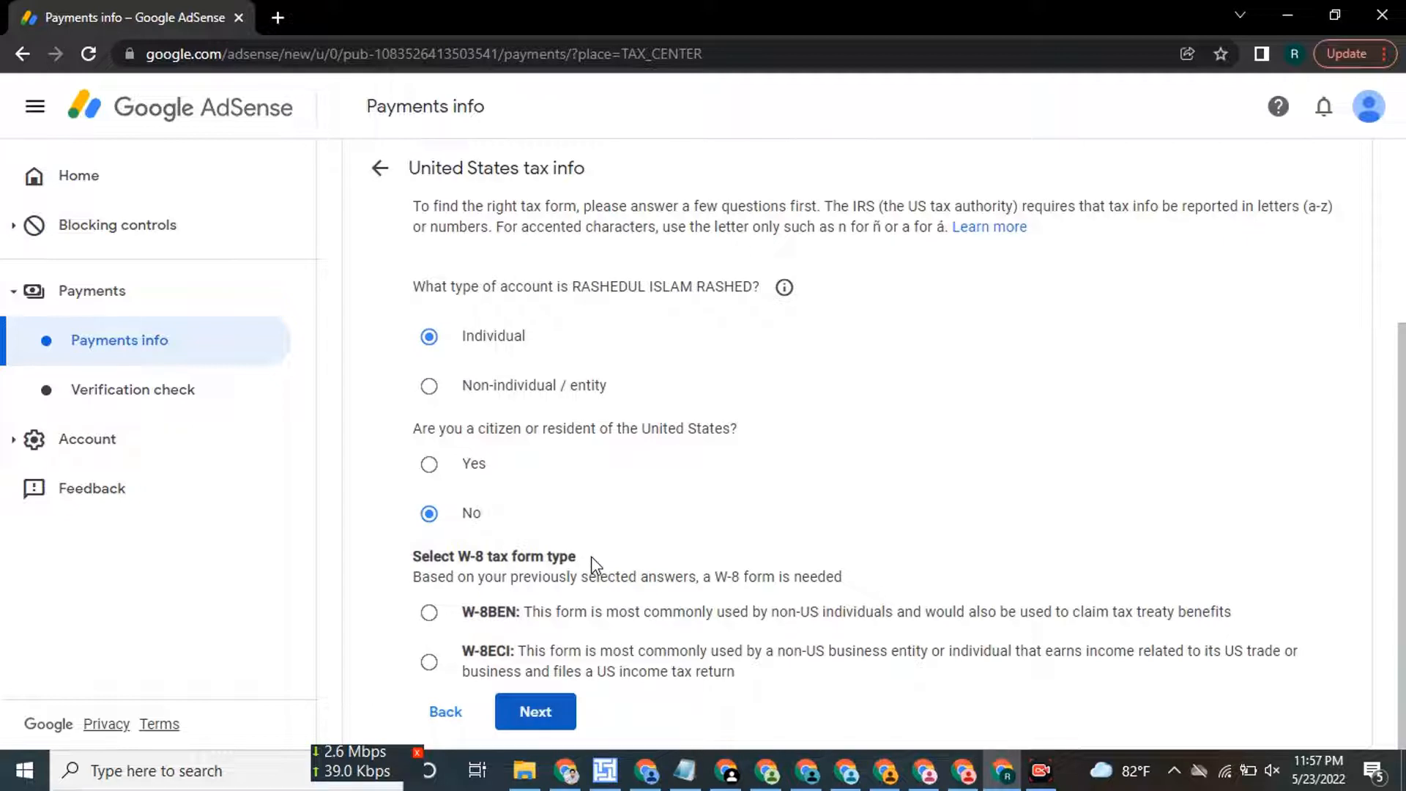
drag(823, 619, 908, 619)
click(894, 628)
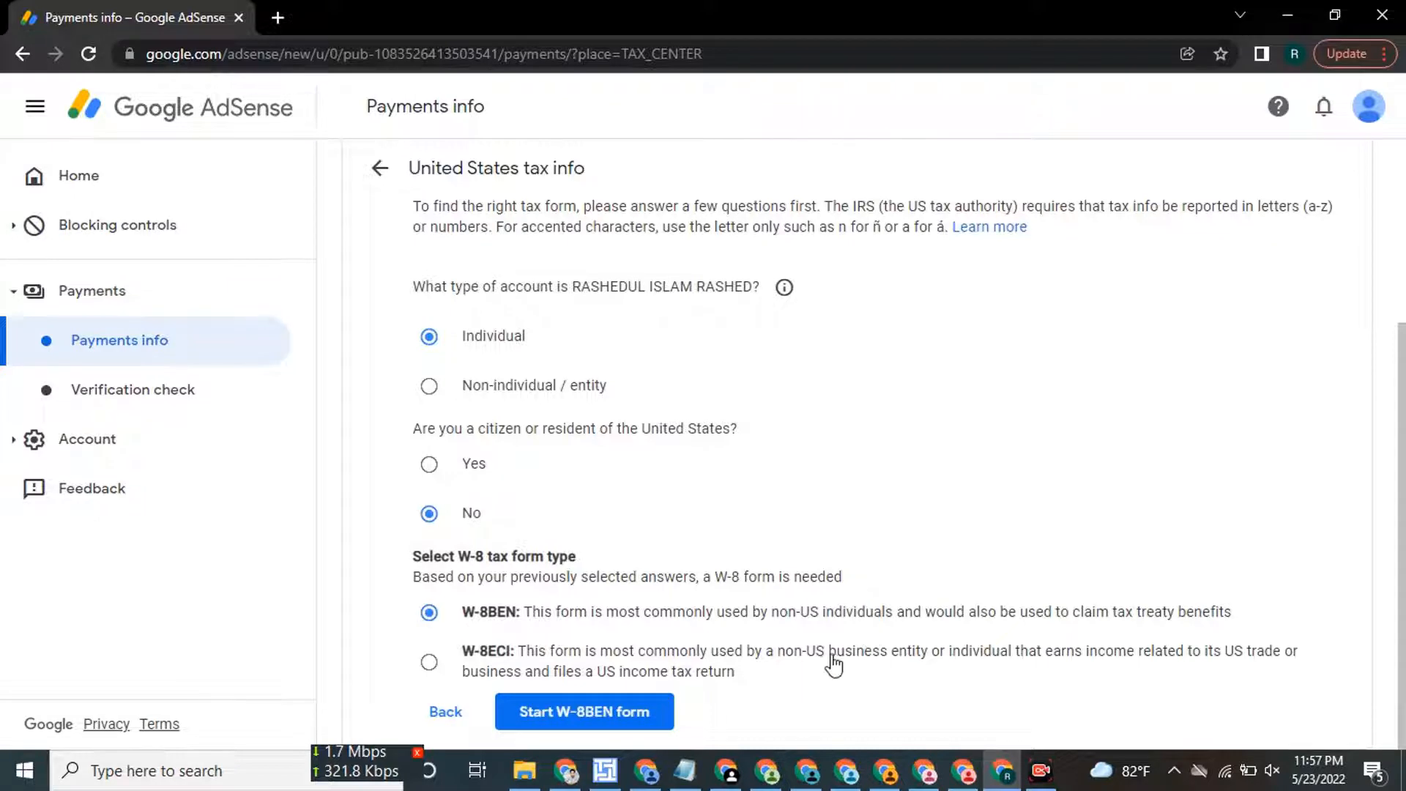
drag(833, 665, 904, 663)
click(905, 663)
click(560, 628)
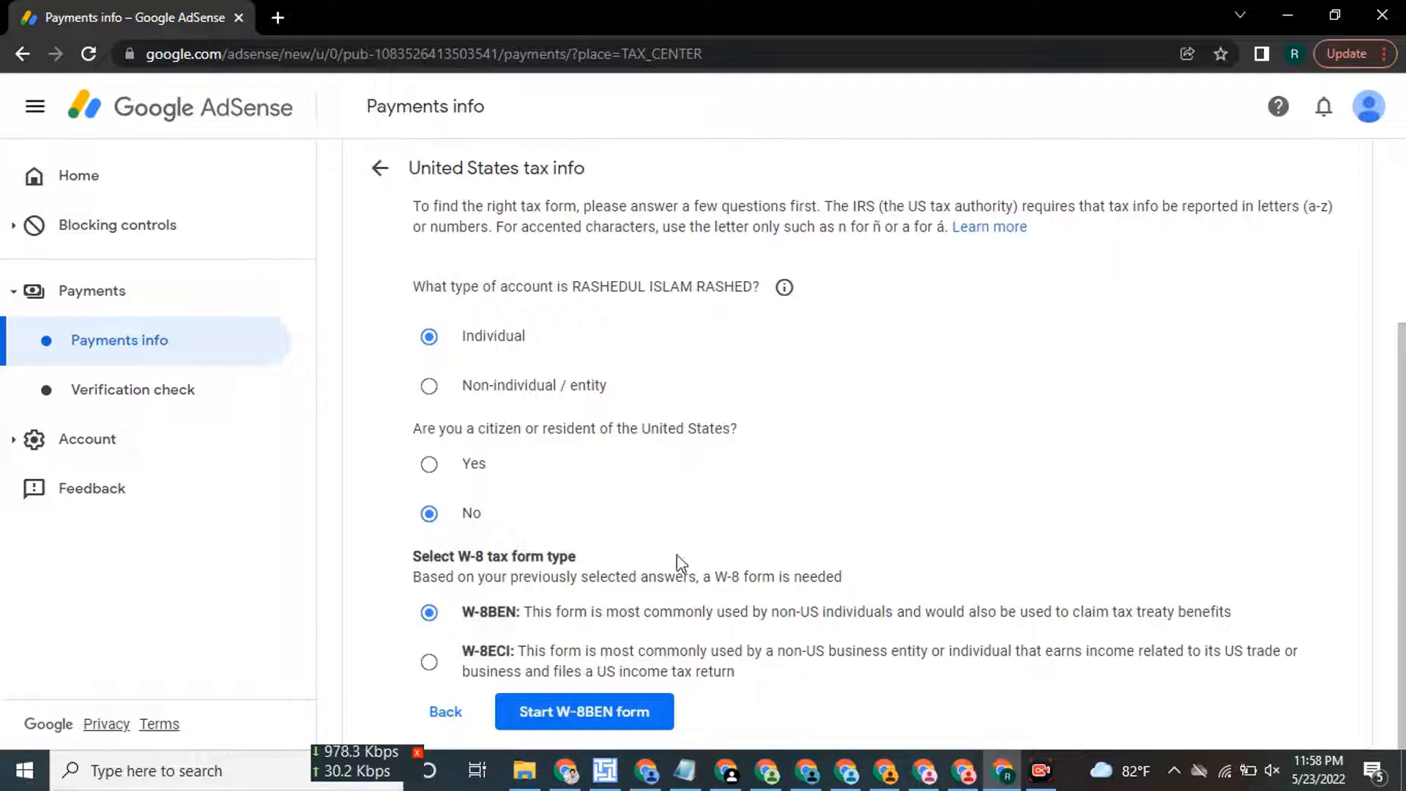
click(588, 715)
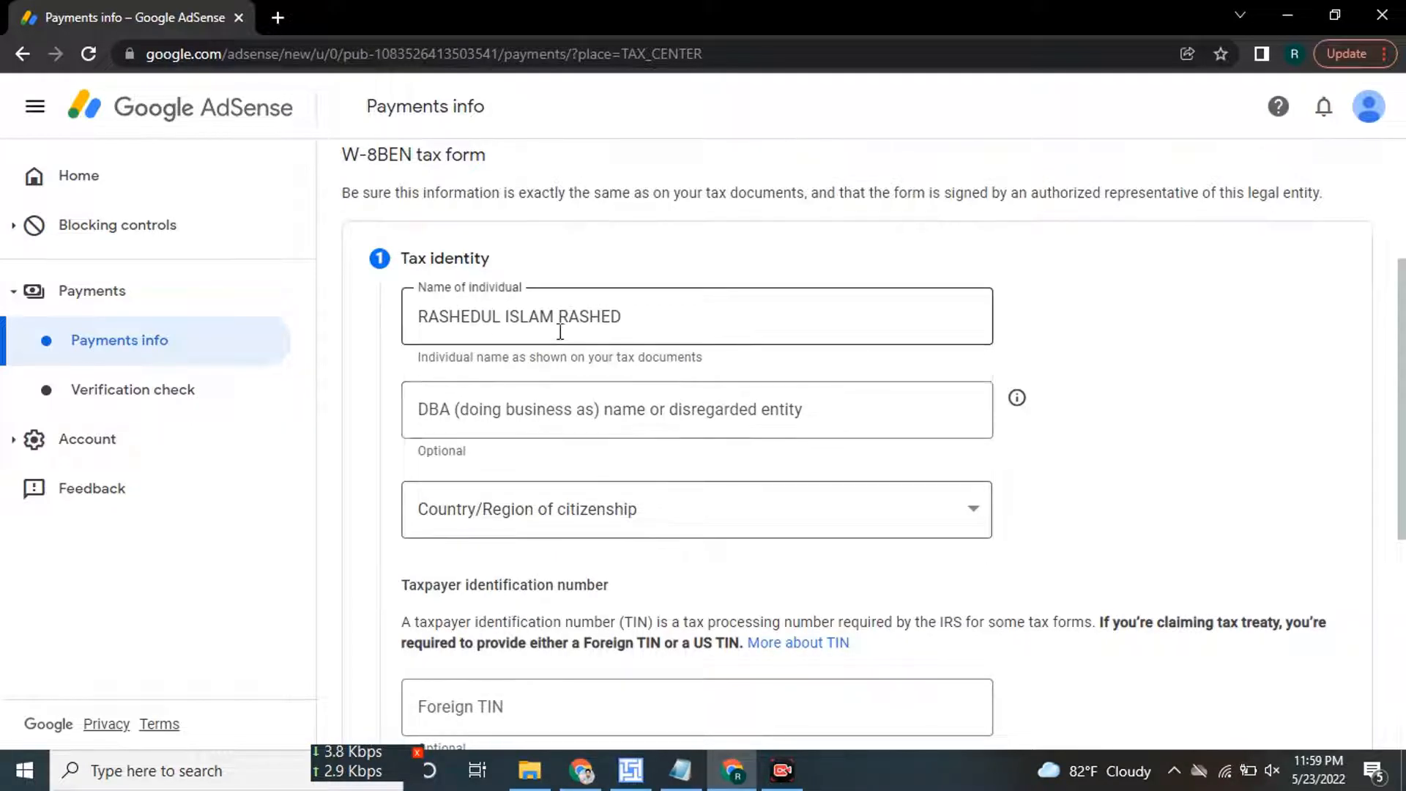
Check the prefilled name and set the country of citizenship to Bangladesh.
click(717, 327)
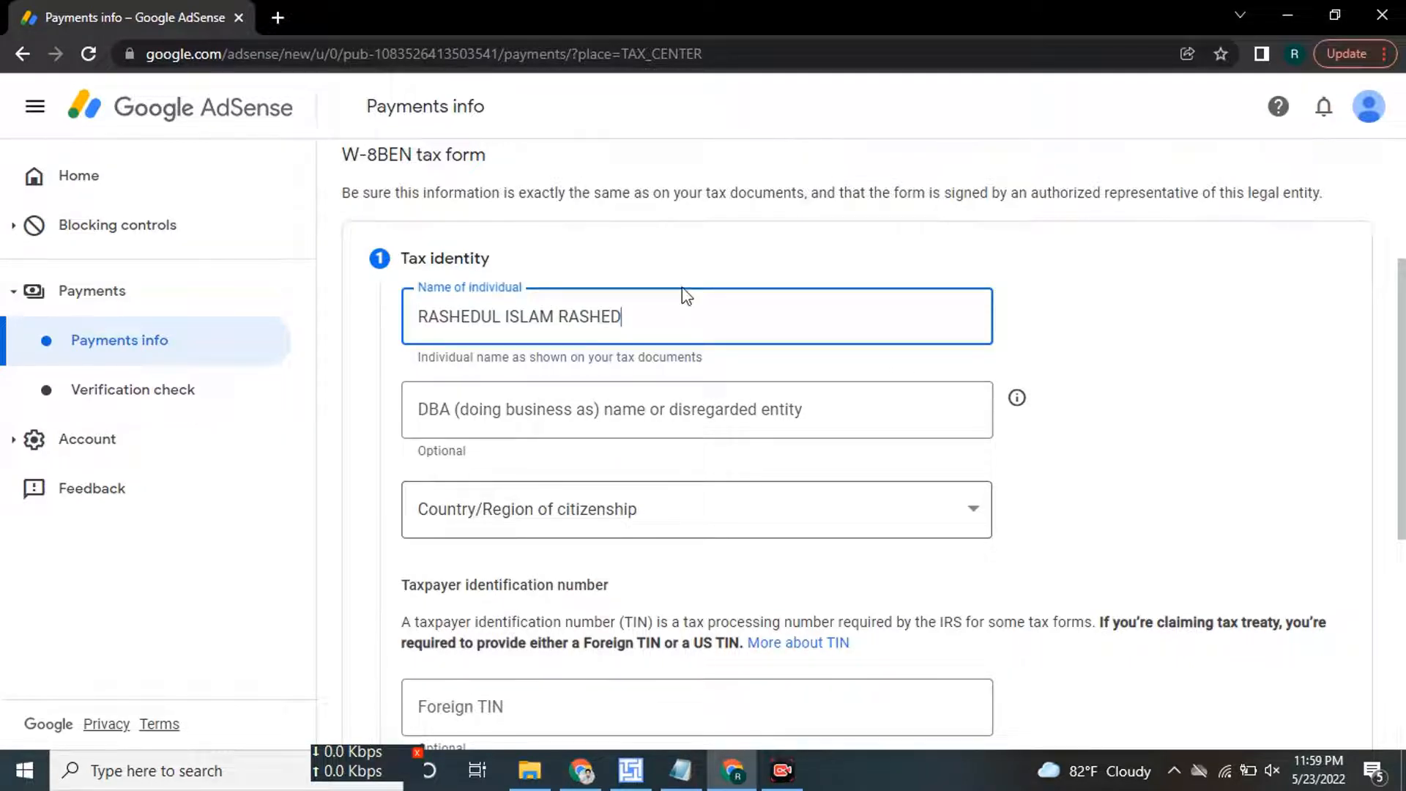
click(551, 511)
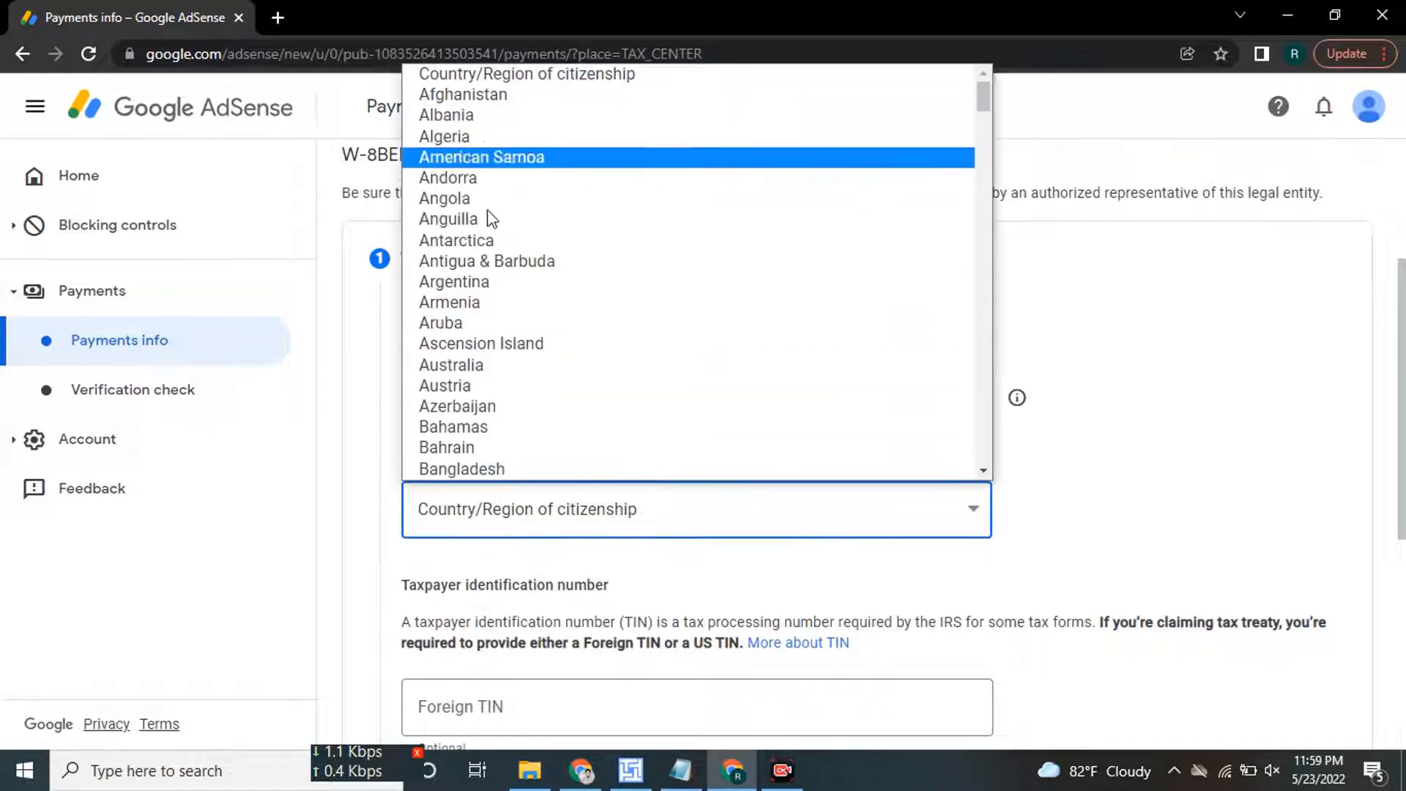
scroll(505, 414, down, 4)
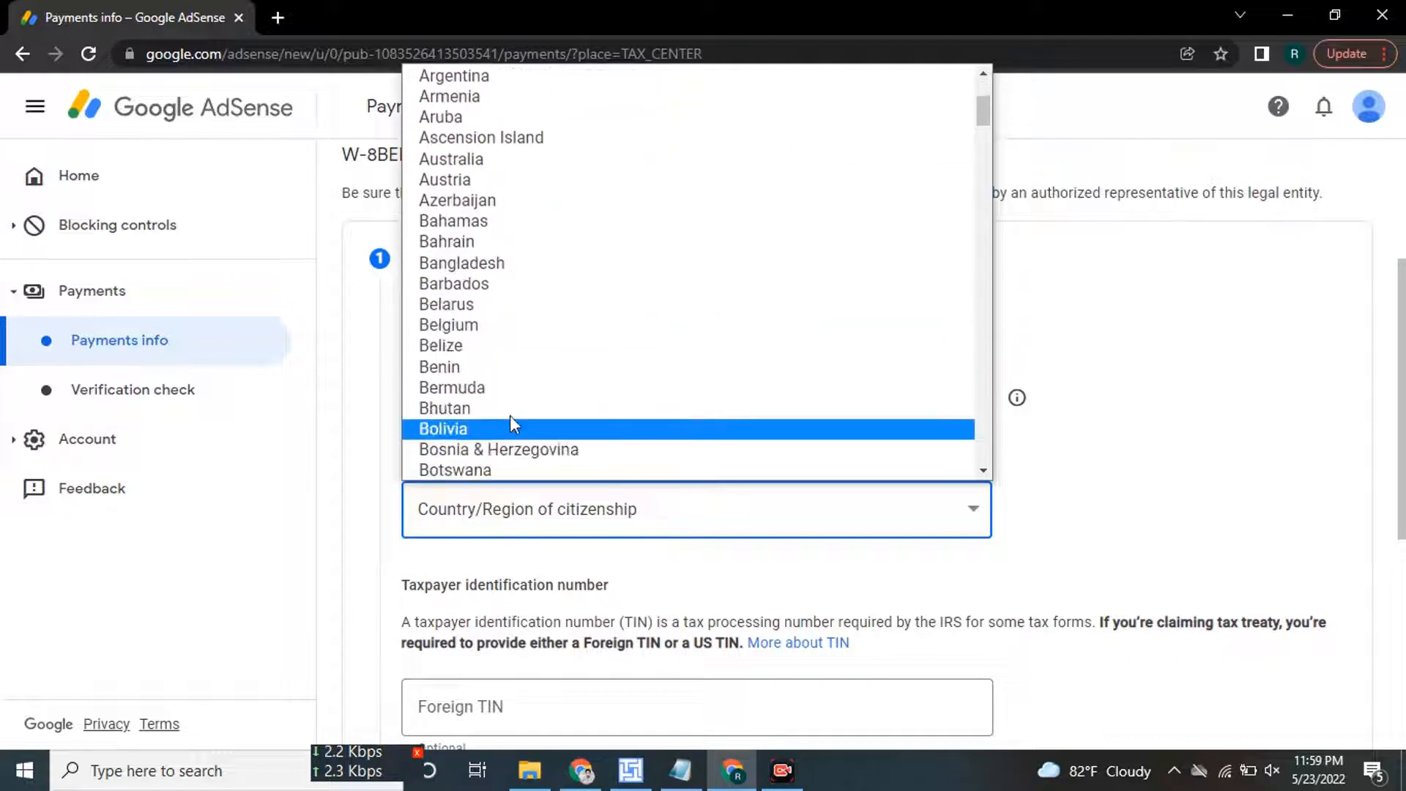
click(499, 264)
Paste the foreign taxpayer identification number into the Foreign TIN field.
scroll(678, 414, down, 1)
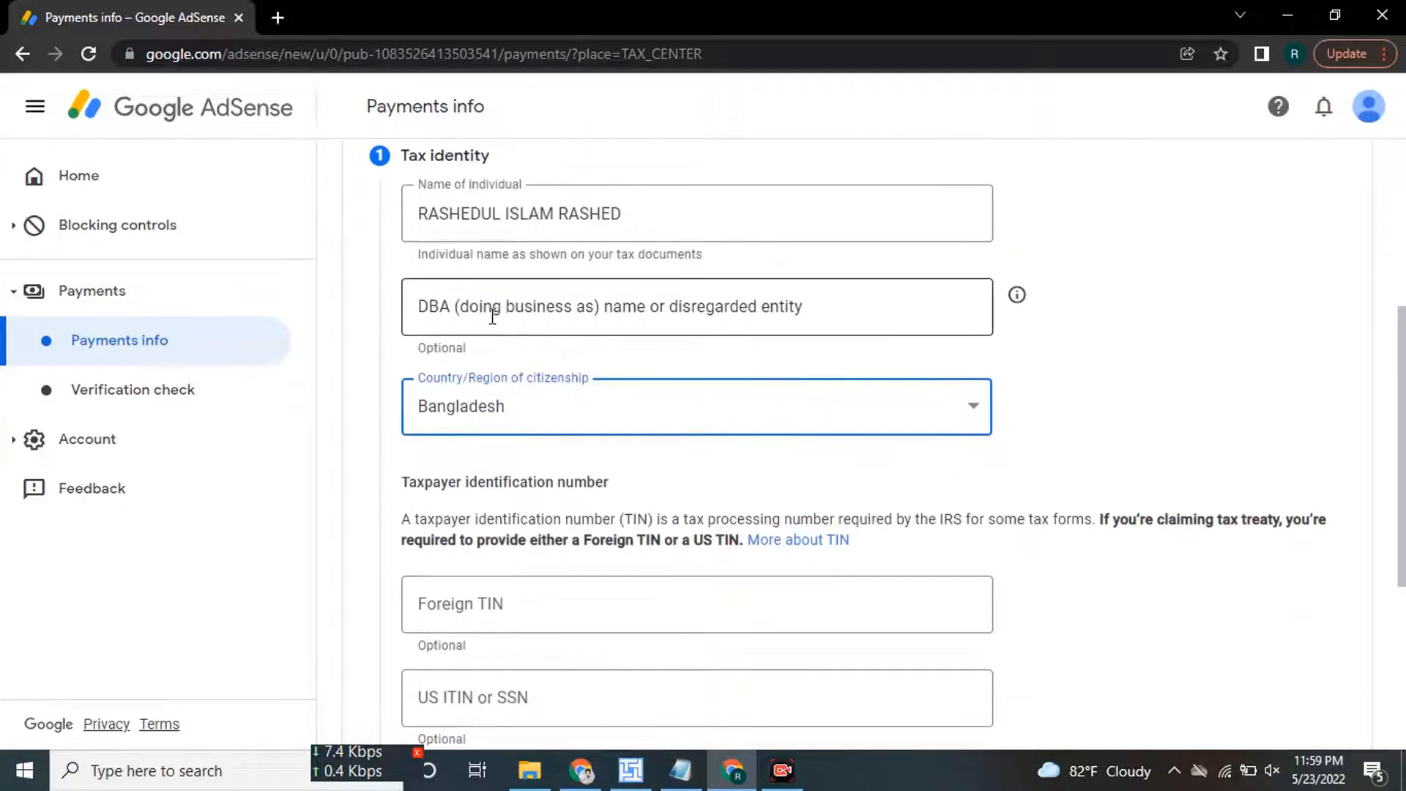
scroll(612, 403, down, 1)
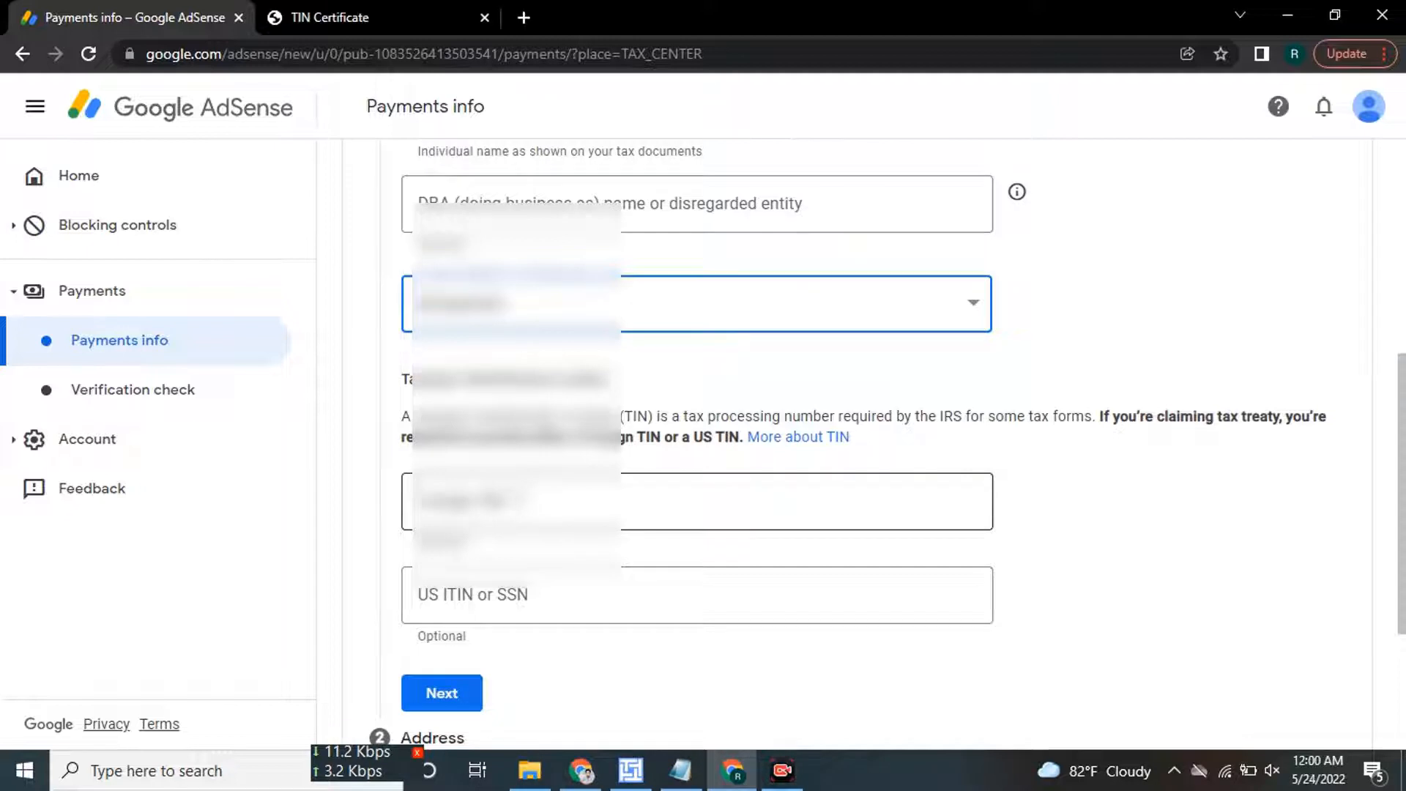
click(696, 501)
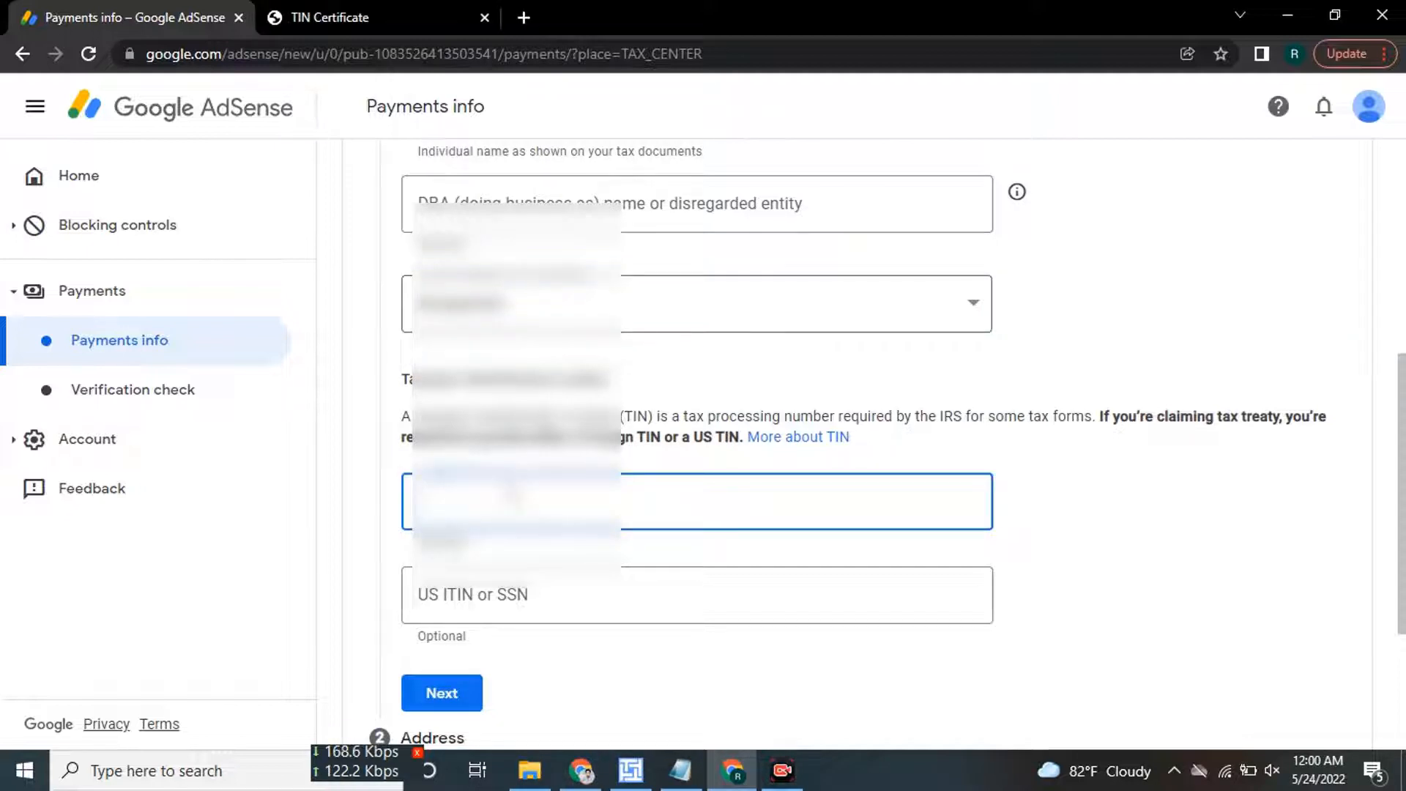
key(ctrl+v)
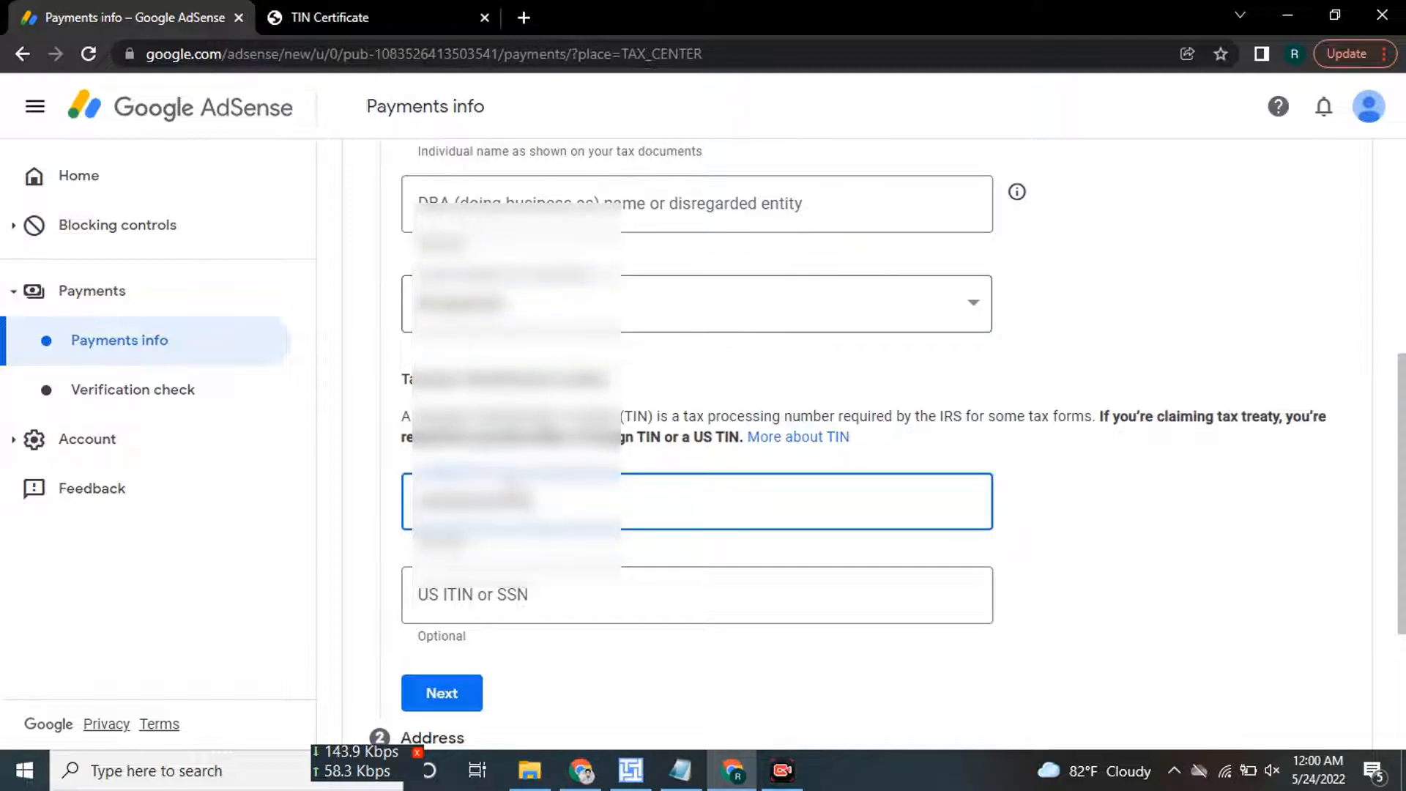
scroll(511, 621, down, 3)
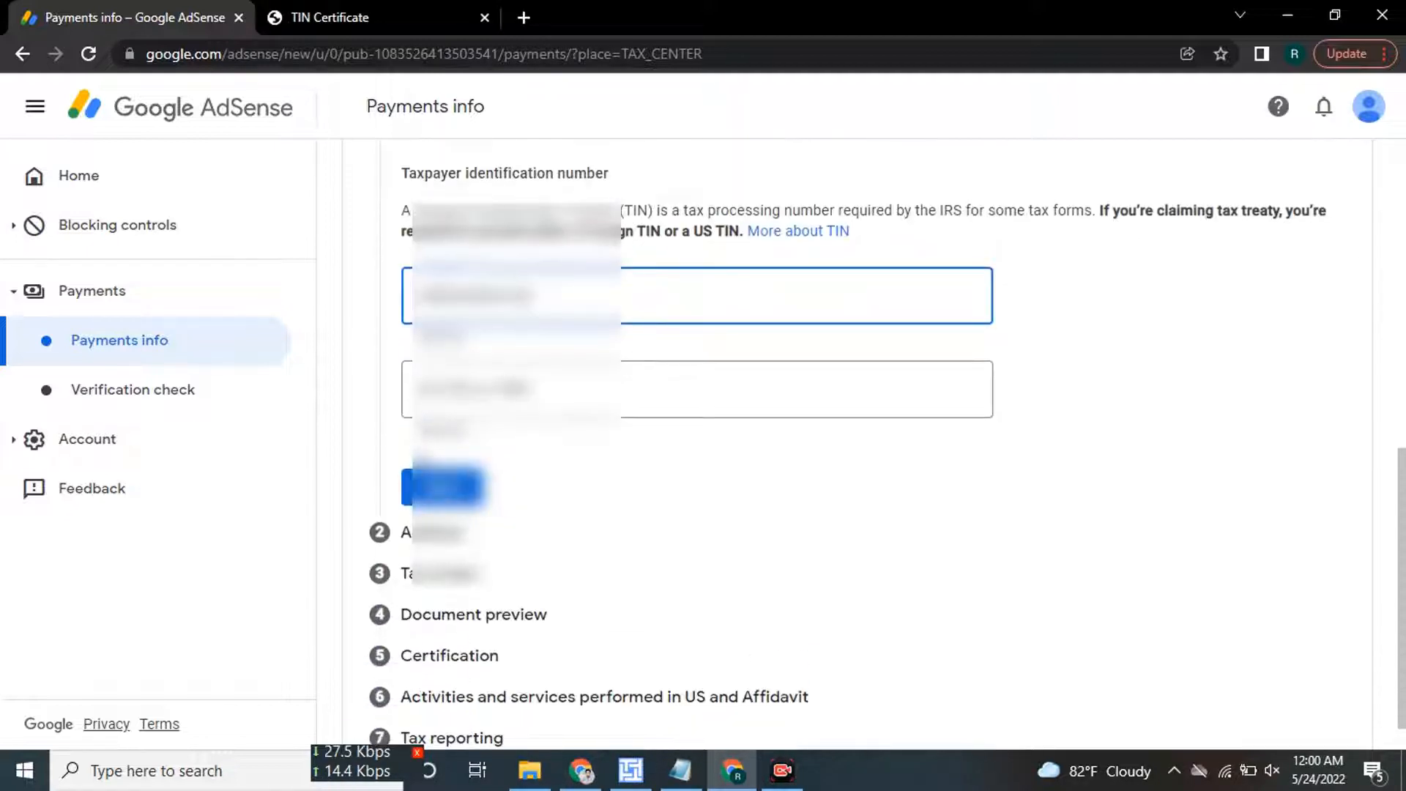
Move on to the address step and fill the permanent residence address from a saved autofill entry.
click(444, 487)
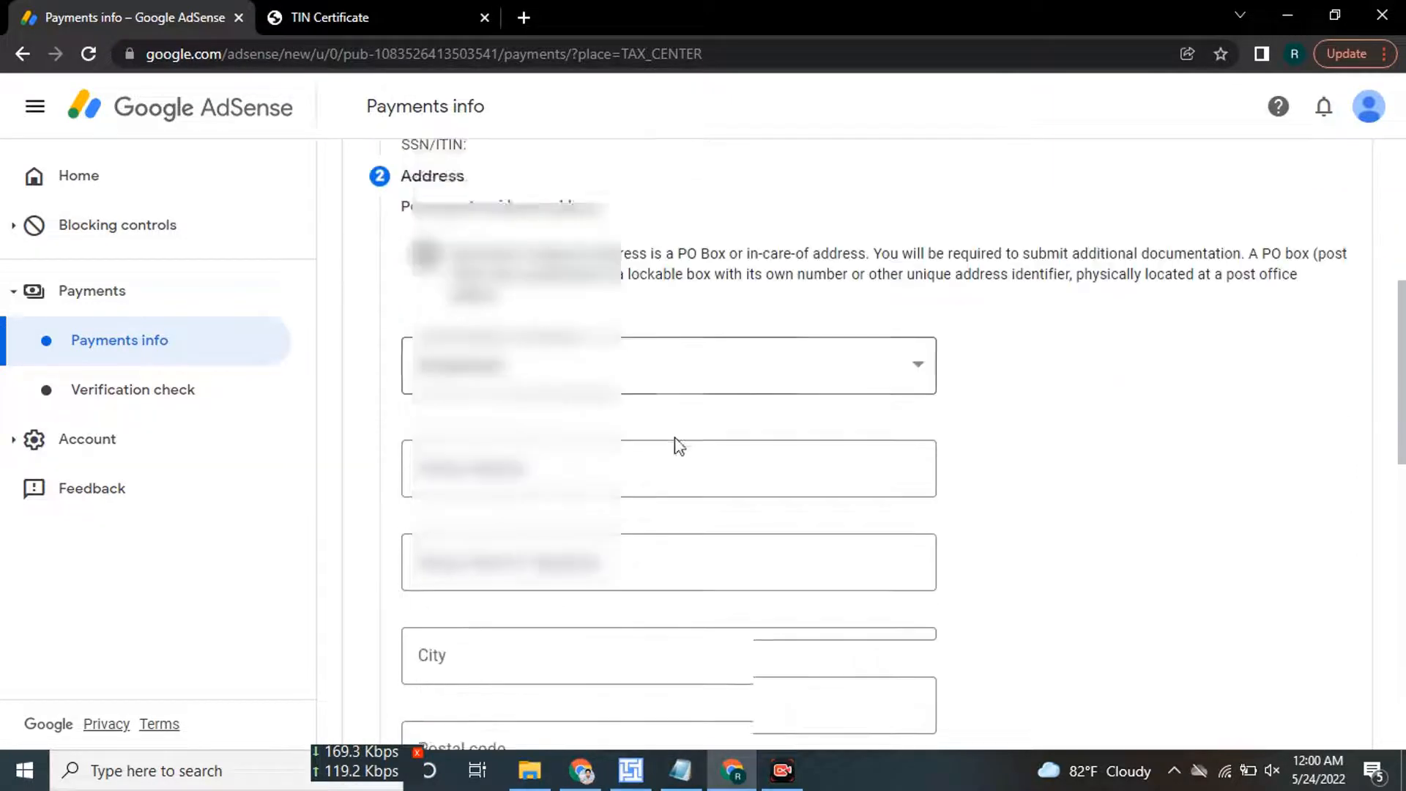
scroll(681, 440, down, 2)
scroll(659, 411, up, 1)
click(570, 364)
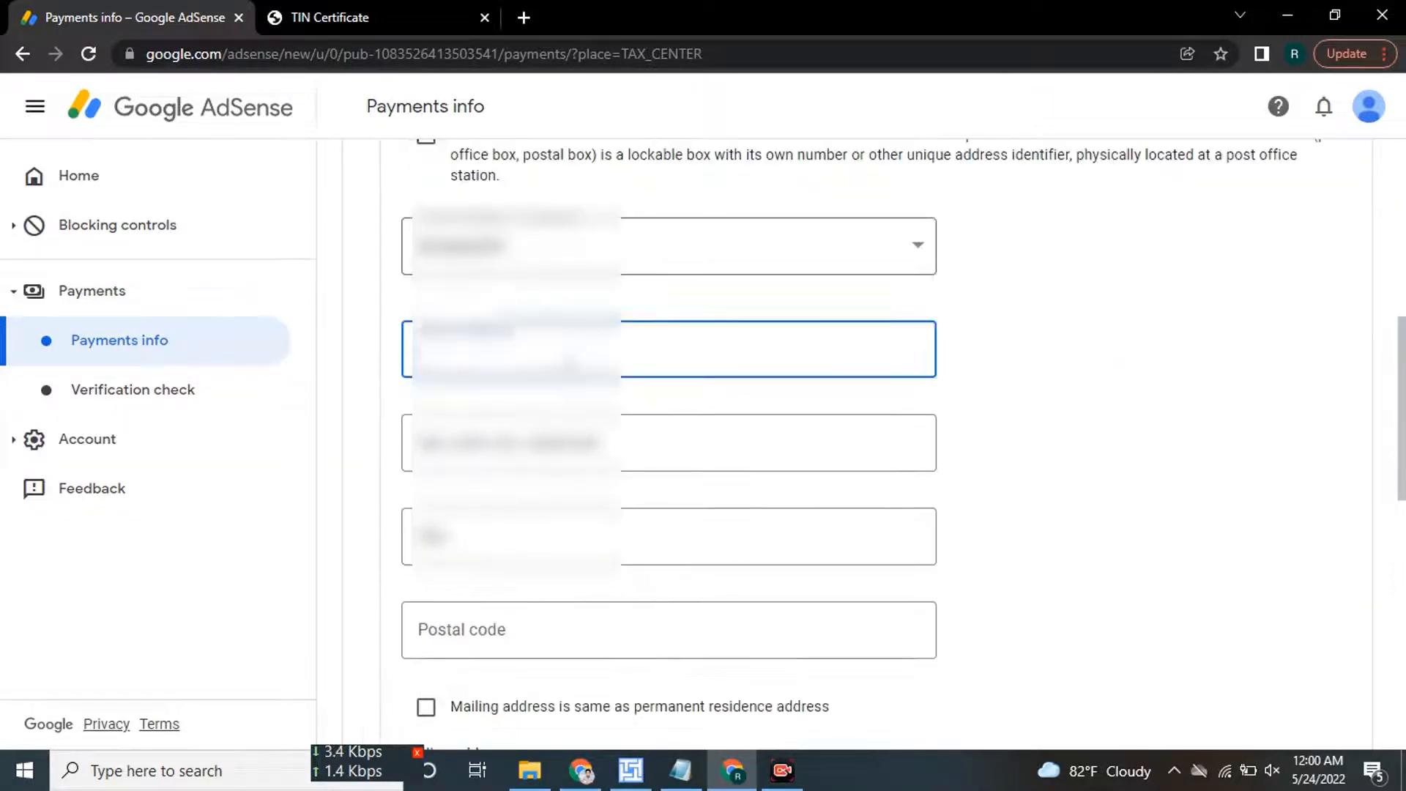
click(570, 408)
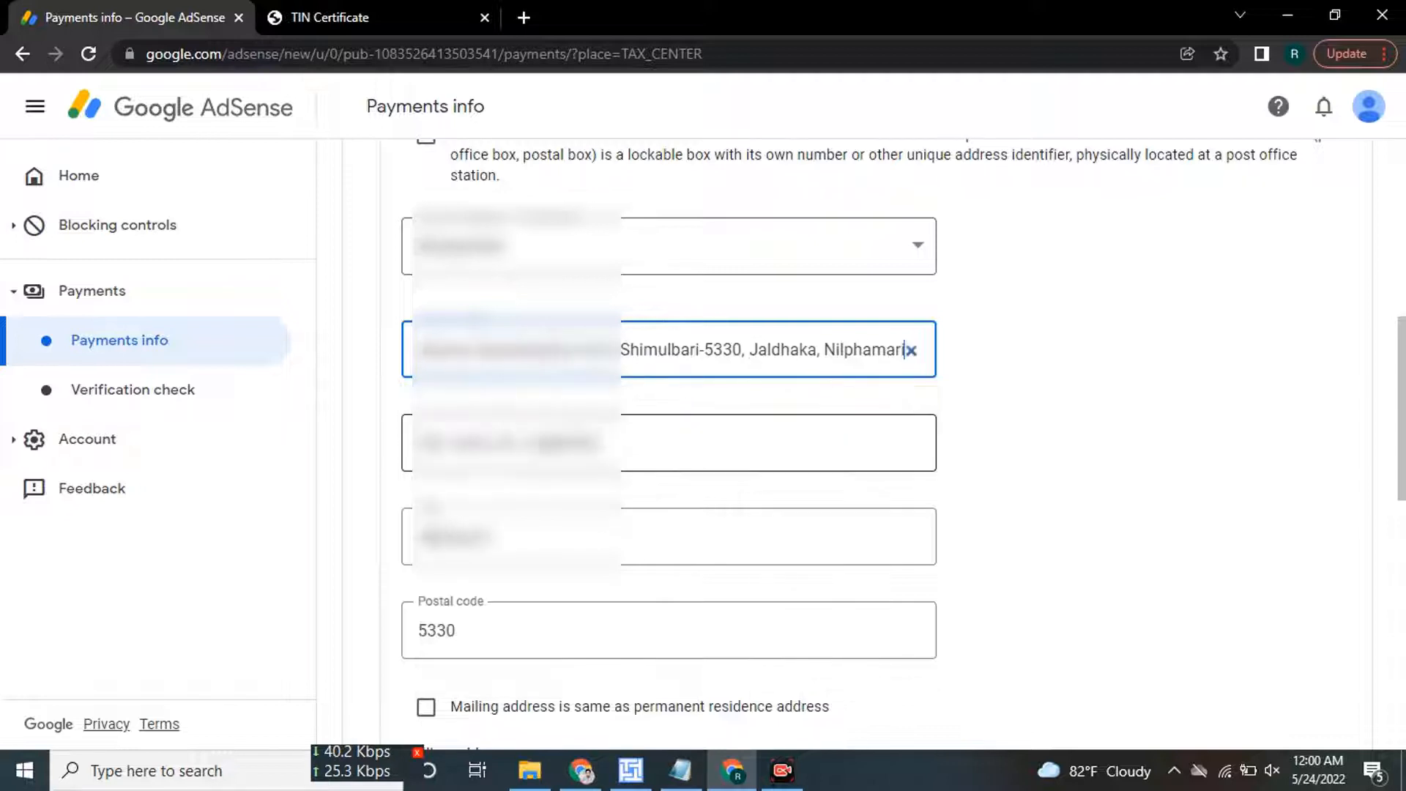
scroll(540, 443, up, 1)
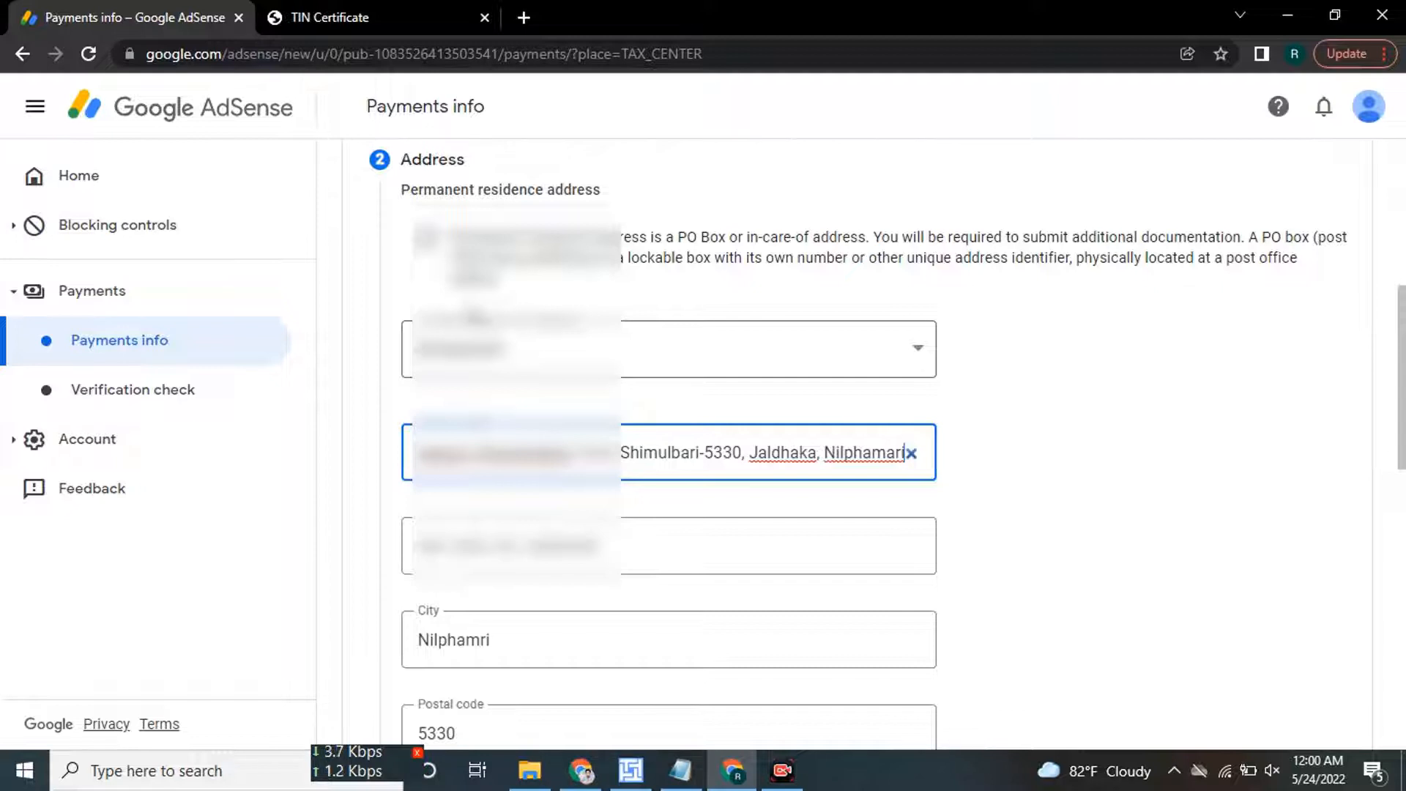
scroll(460, 315, down, 2)
scroll(459, 315, up, 1)
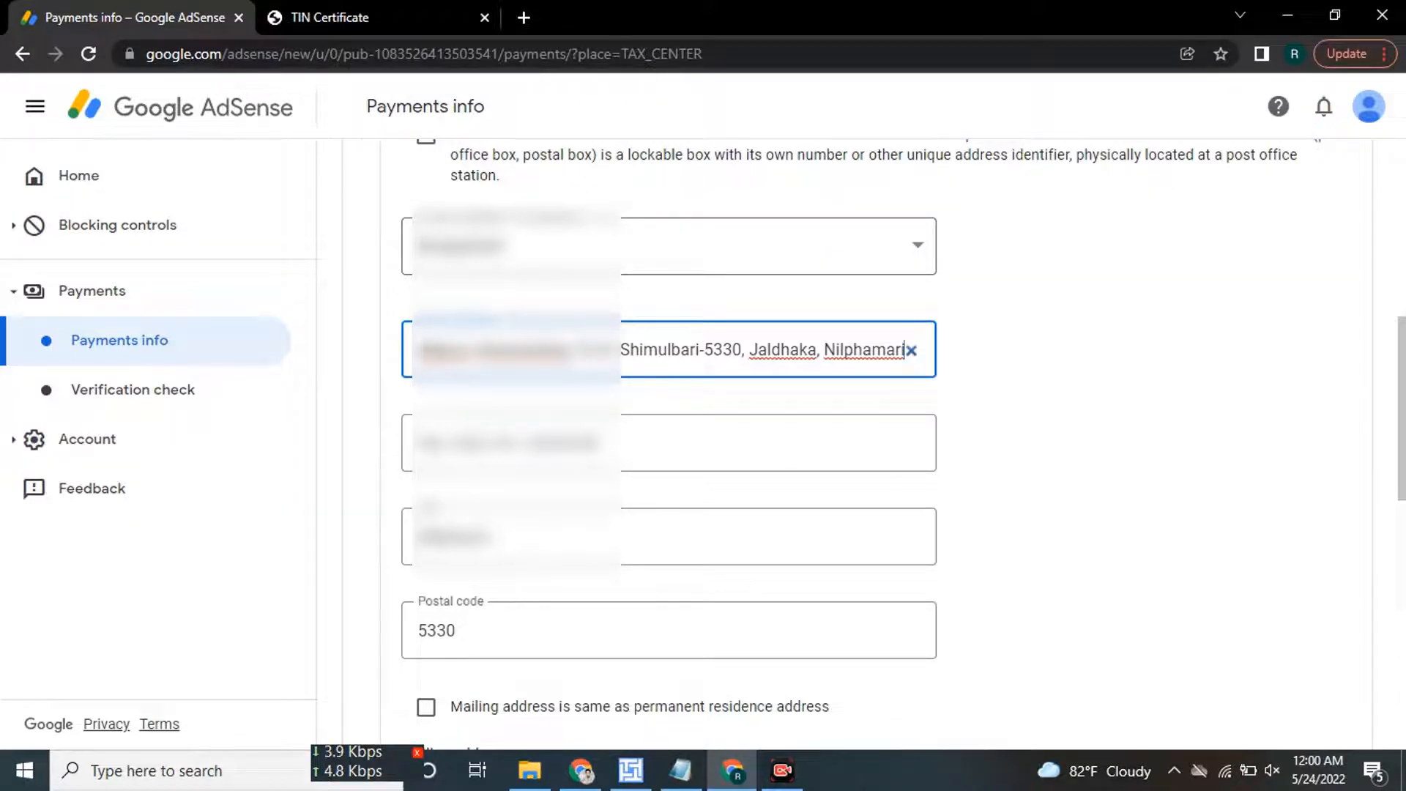
scroll(857, 439, up, 3)
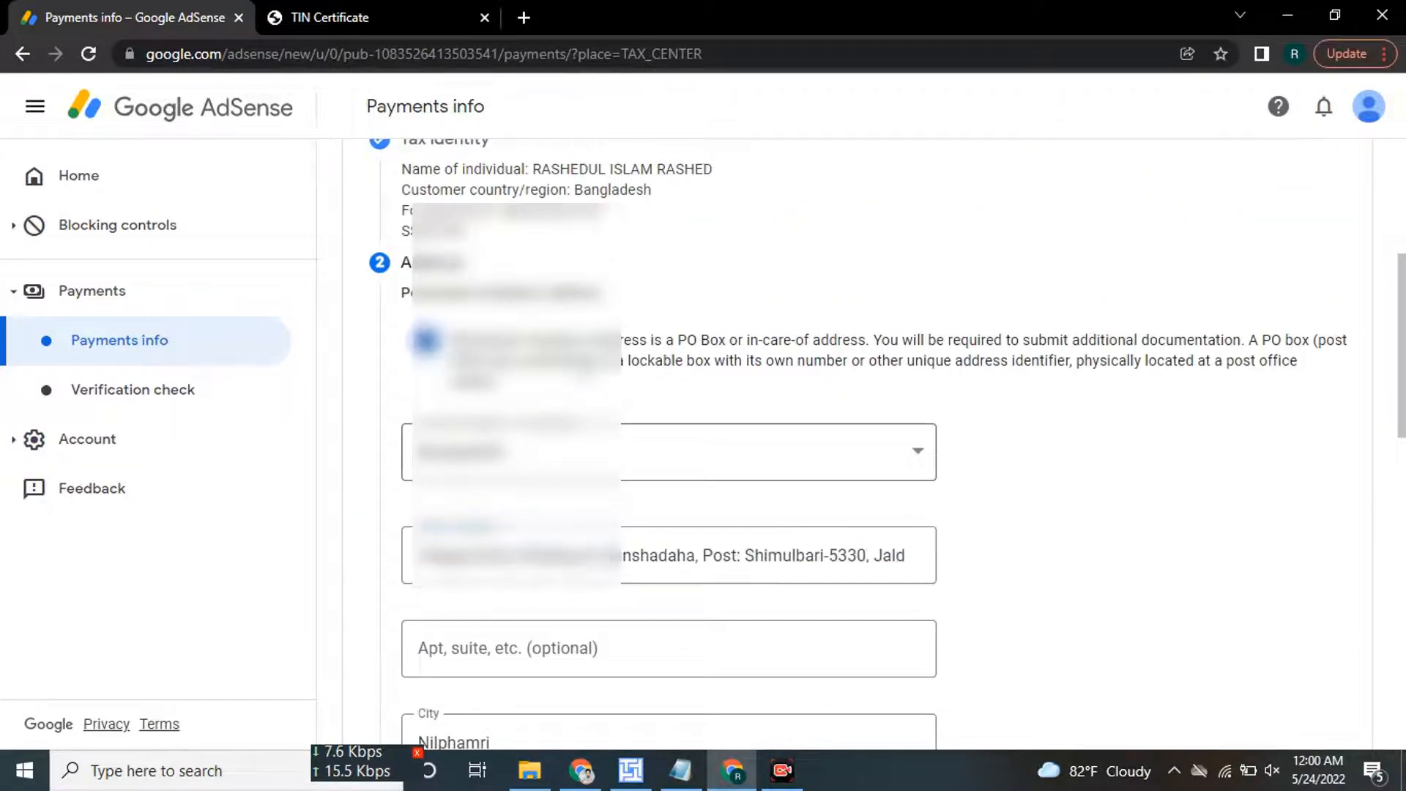
scroll(645, 415, down, 1)
scroll(644, 412, down, 4)
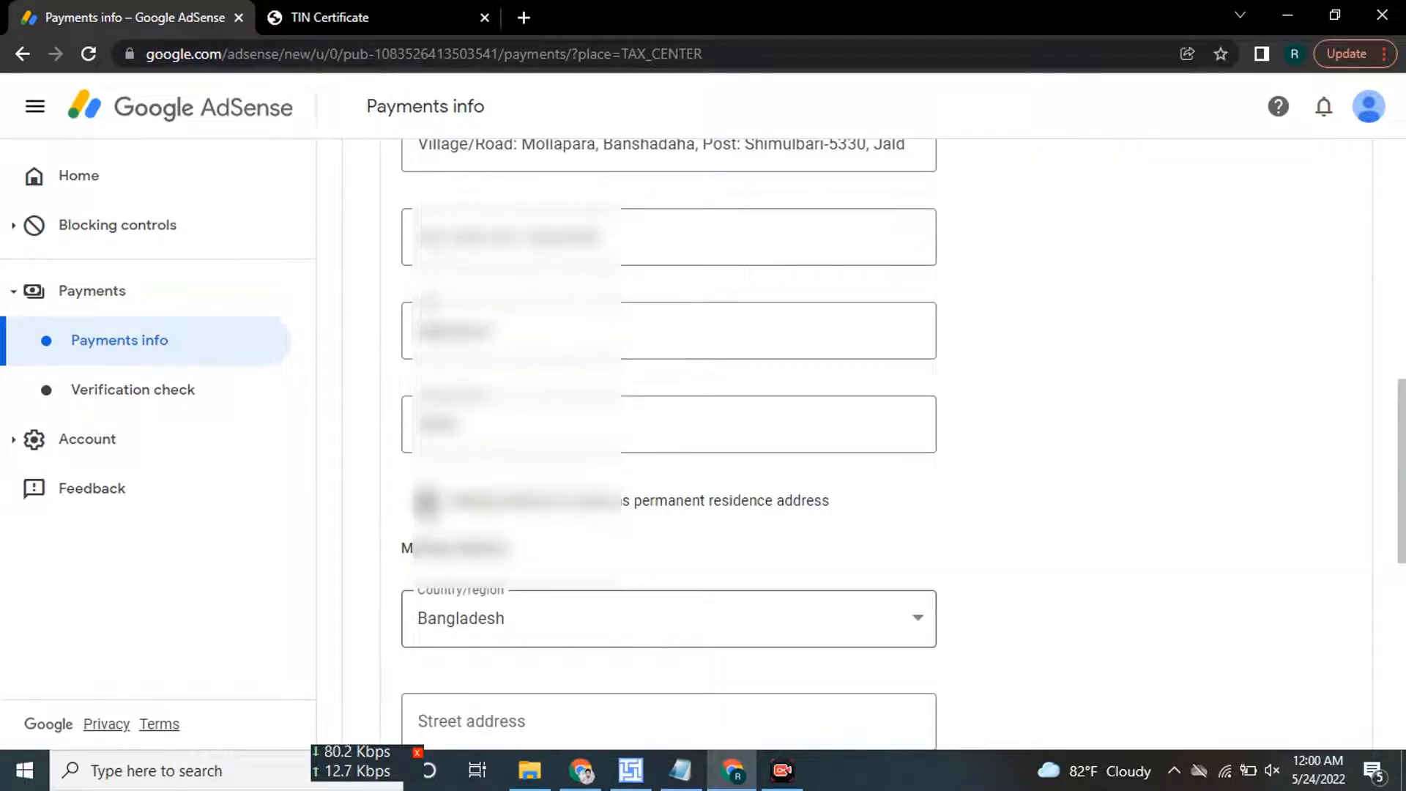
Make the mailing address the same as the permanent residence and save the address.
click(427, 503)
scroll(599, 484, down, 2)
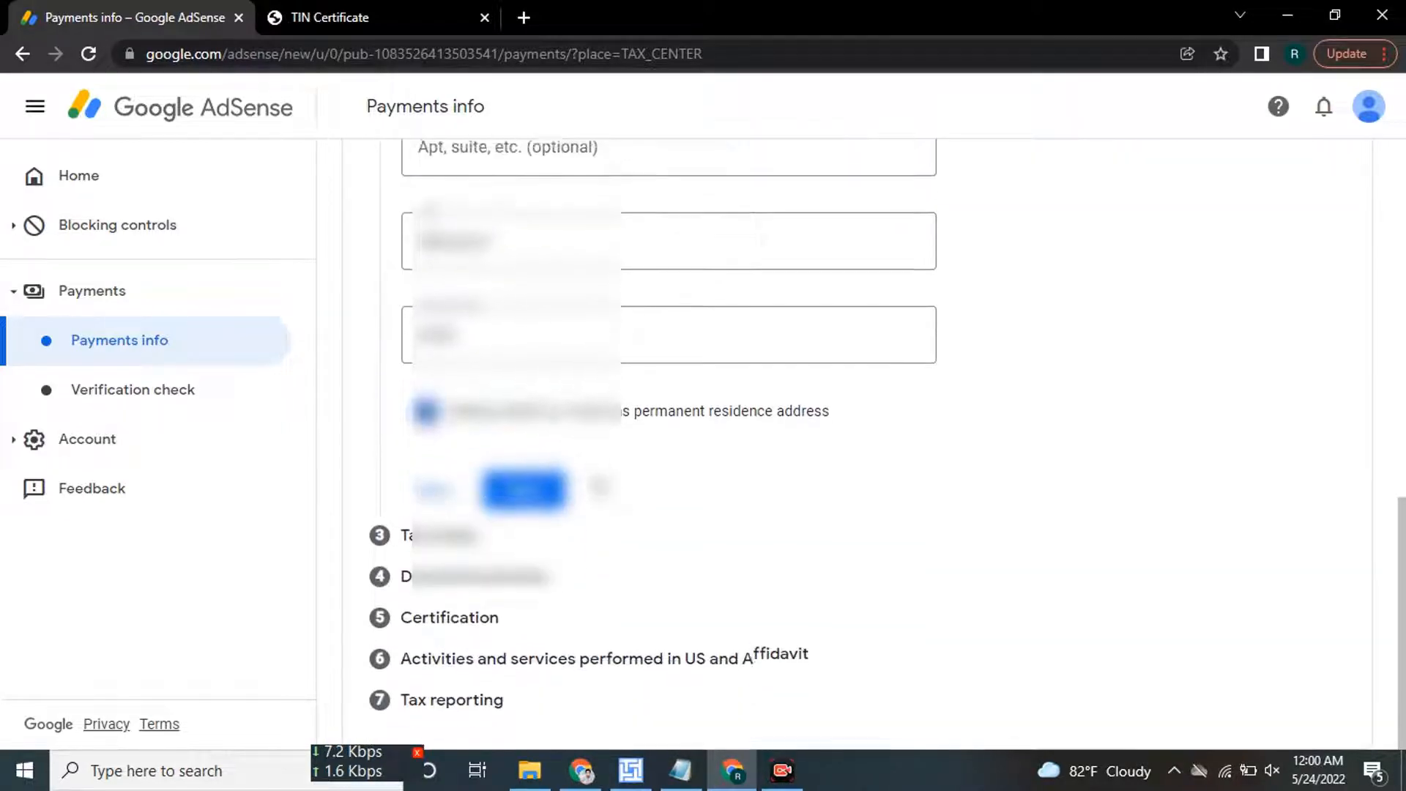
click(523, 485)
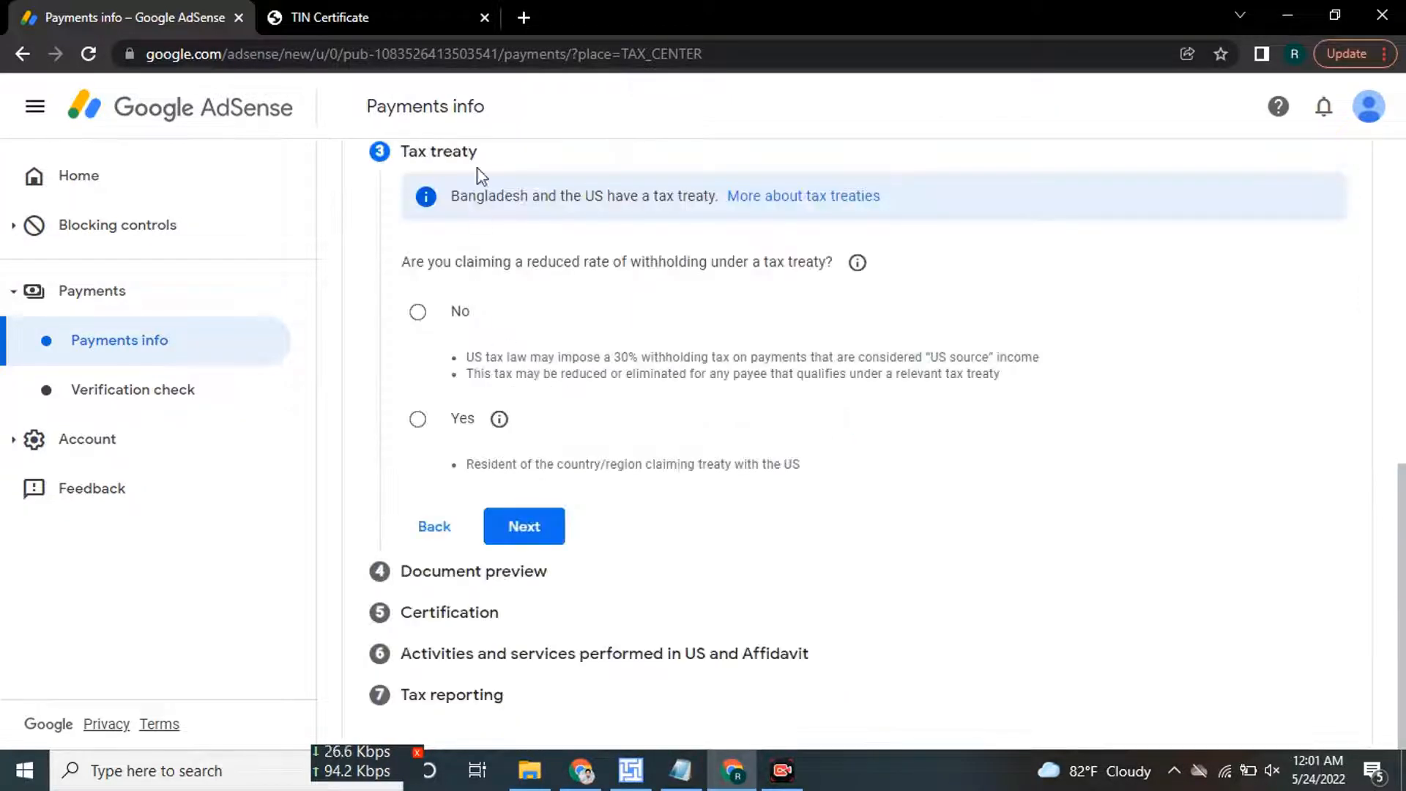
Answer yes to claiming a reduced withholding rate under the tax treaty.
scroll(504, 271, up, 1)
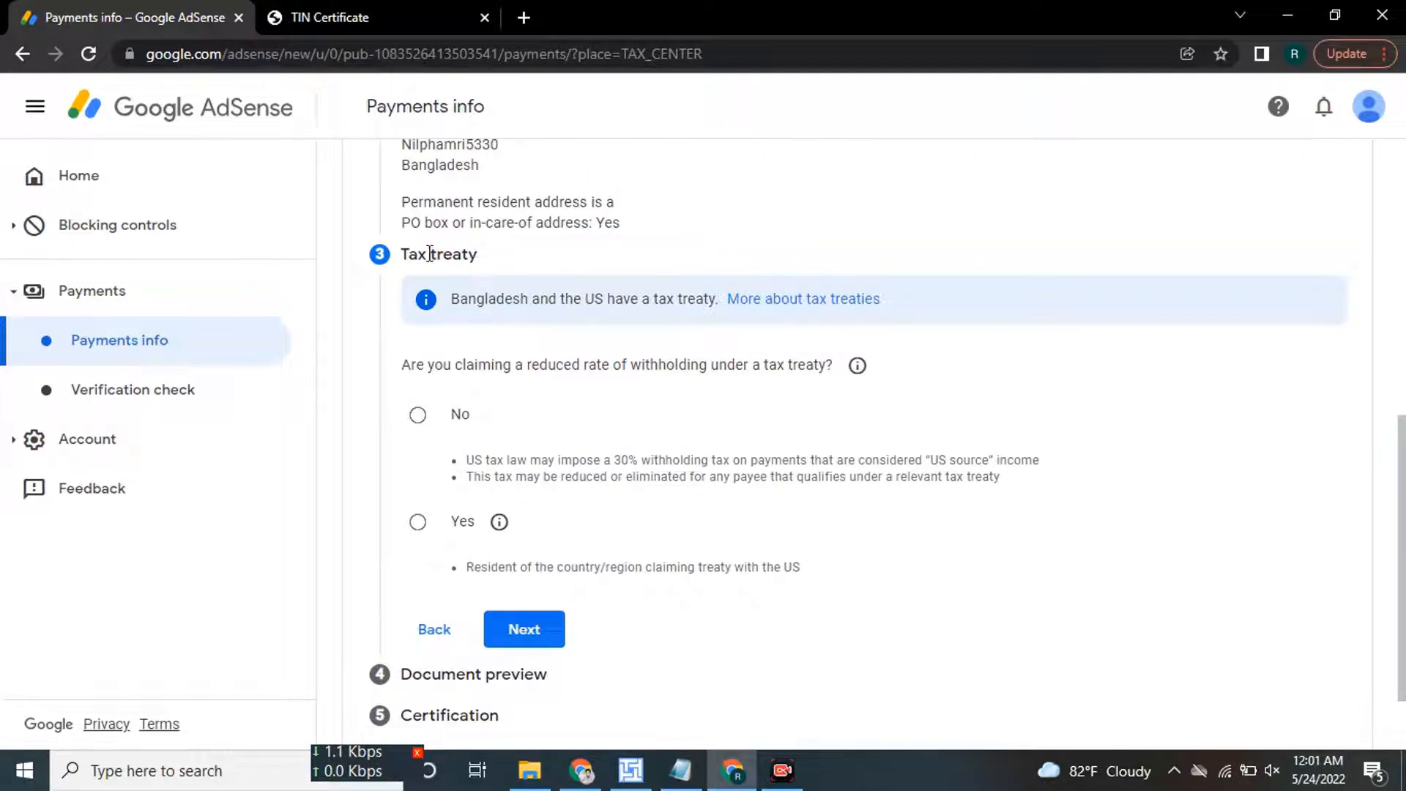
drag(401, 368, 812, 359)
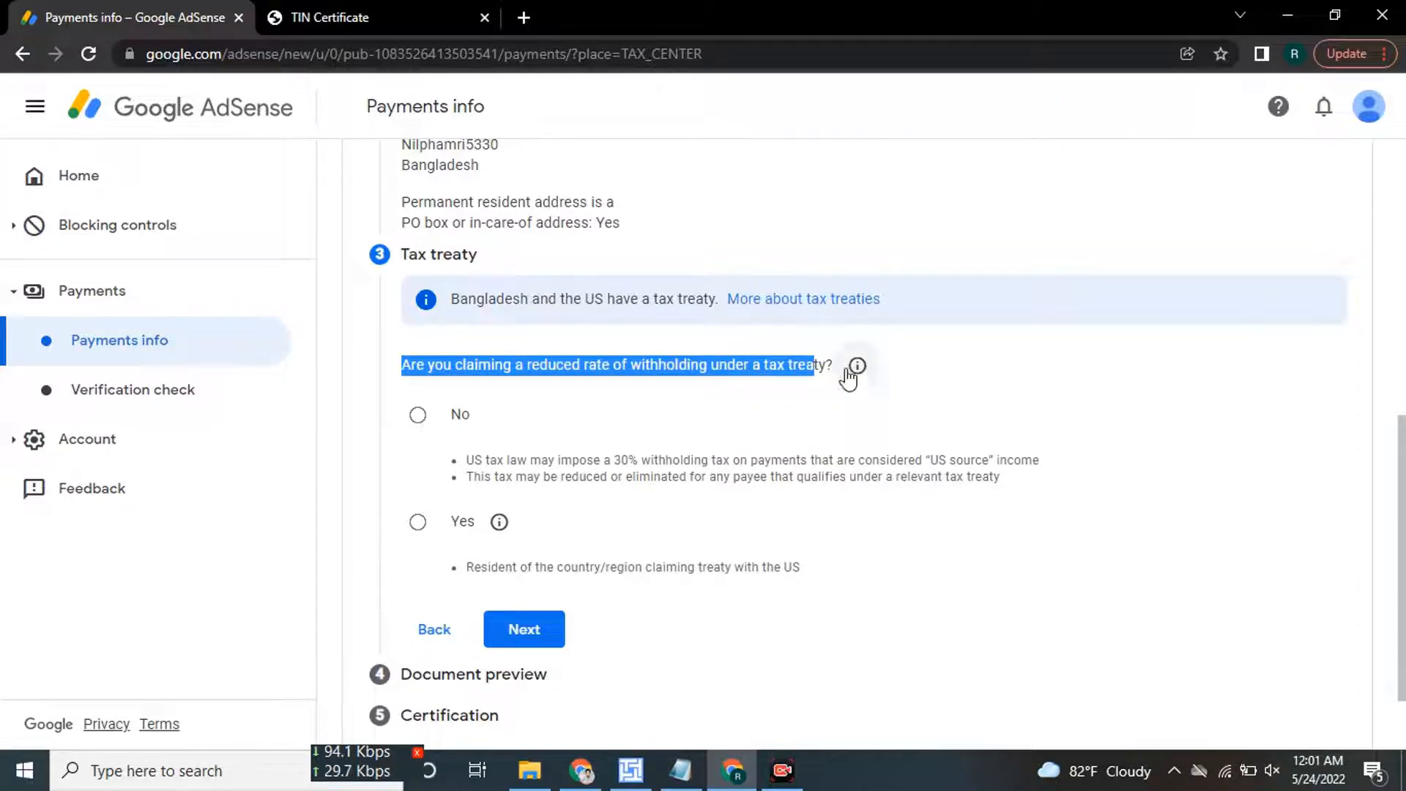
click(557, 416)
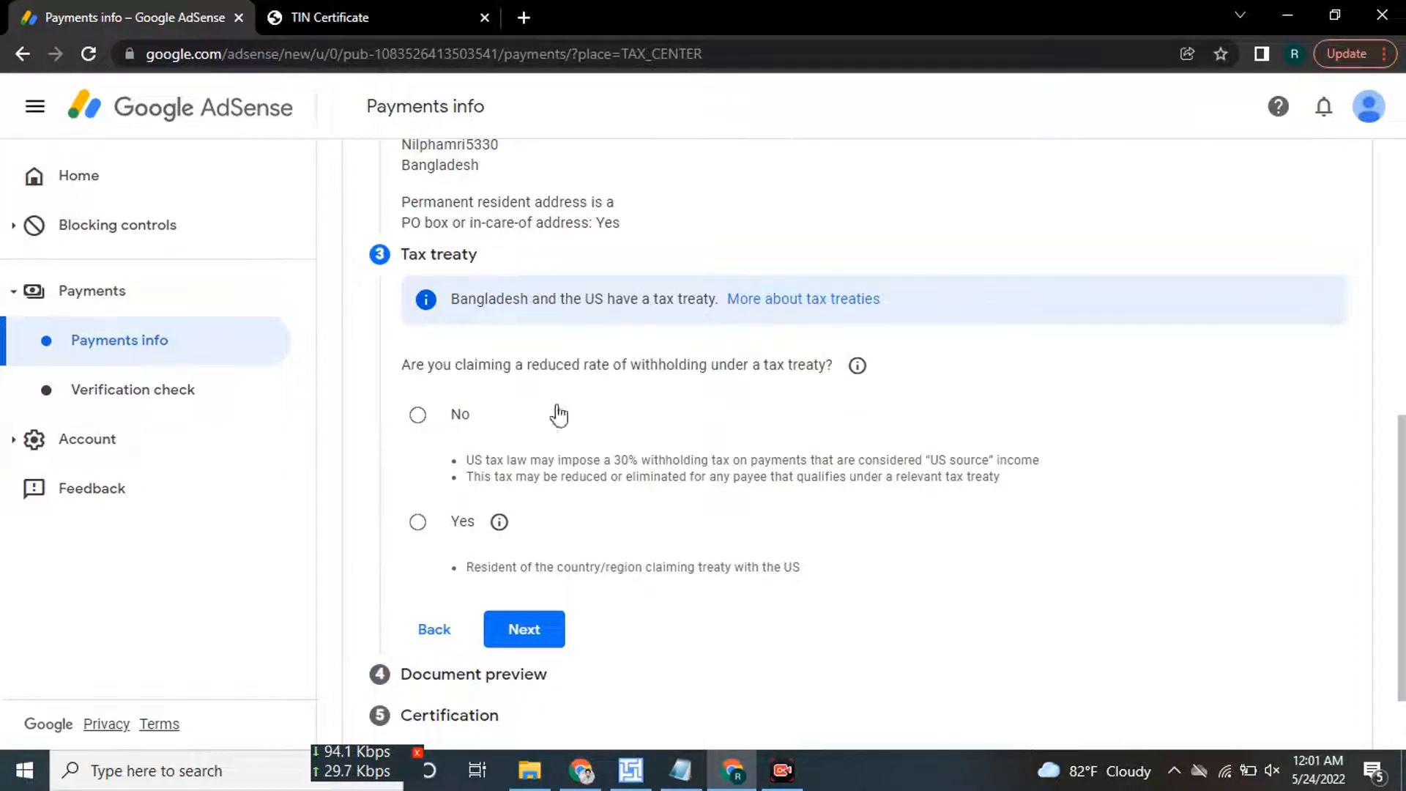
click(447, 528)
scroll(701, 440, down, 3)
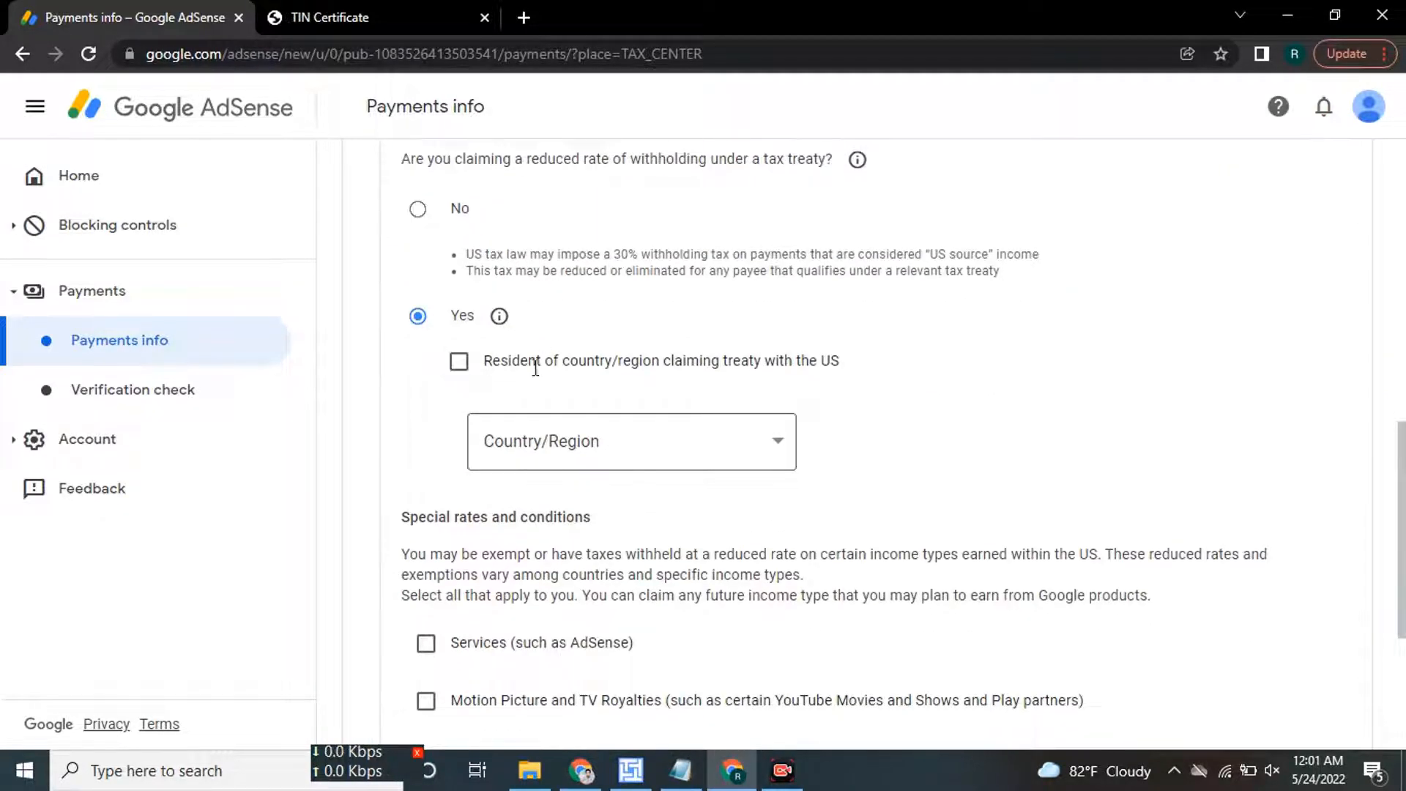
Tick residency in a treaty country and set Bangladesh as the treaty country.
click(460, 361)
click(653, 463)
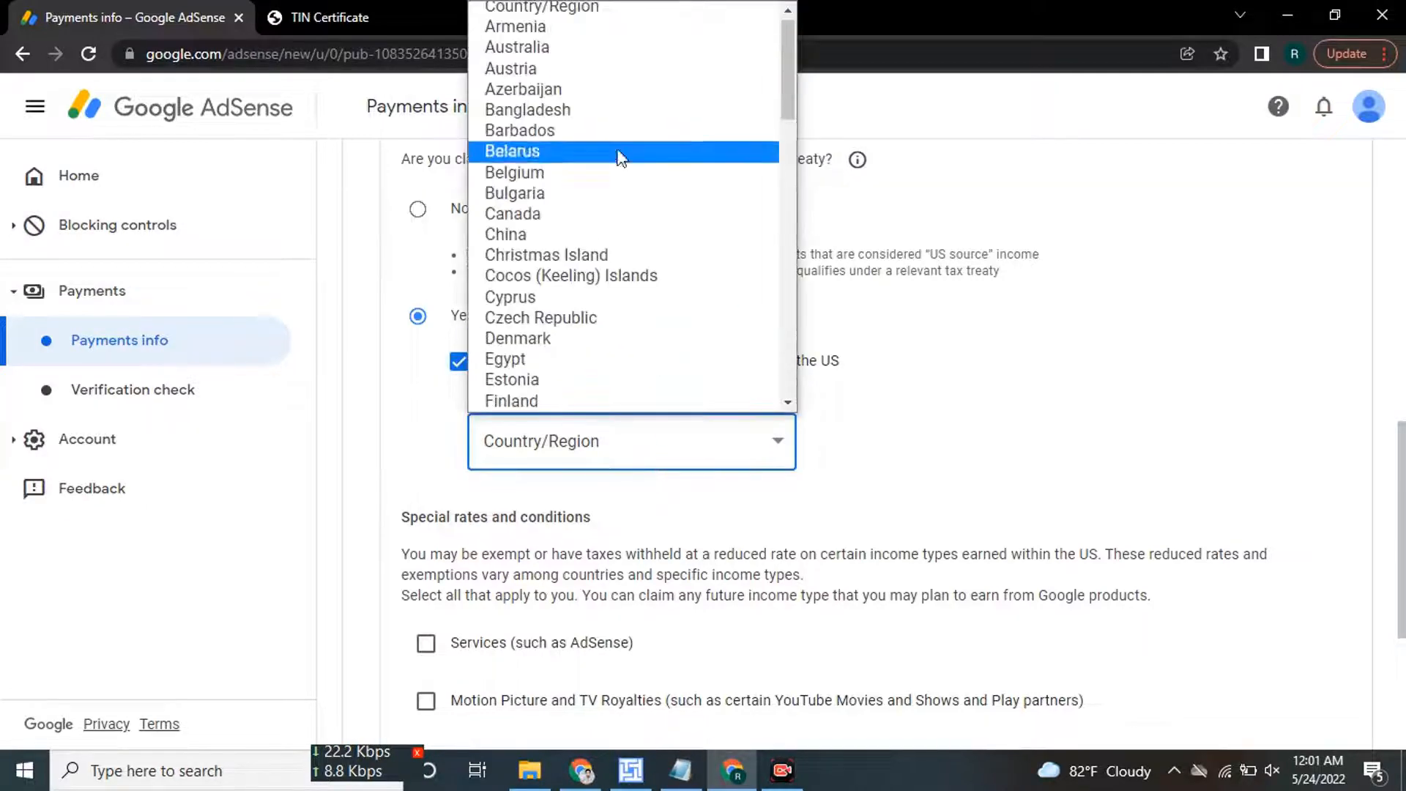
key(Escape)
scroll(826, 473, down, 4)
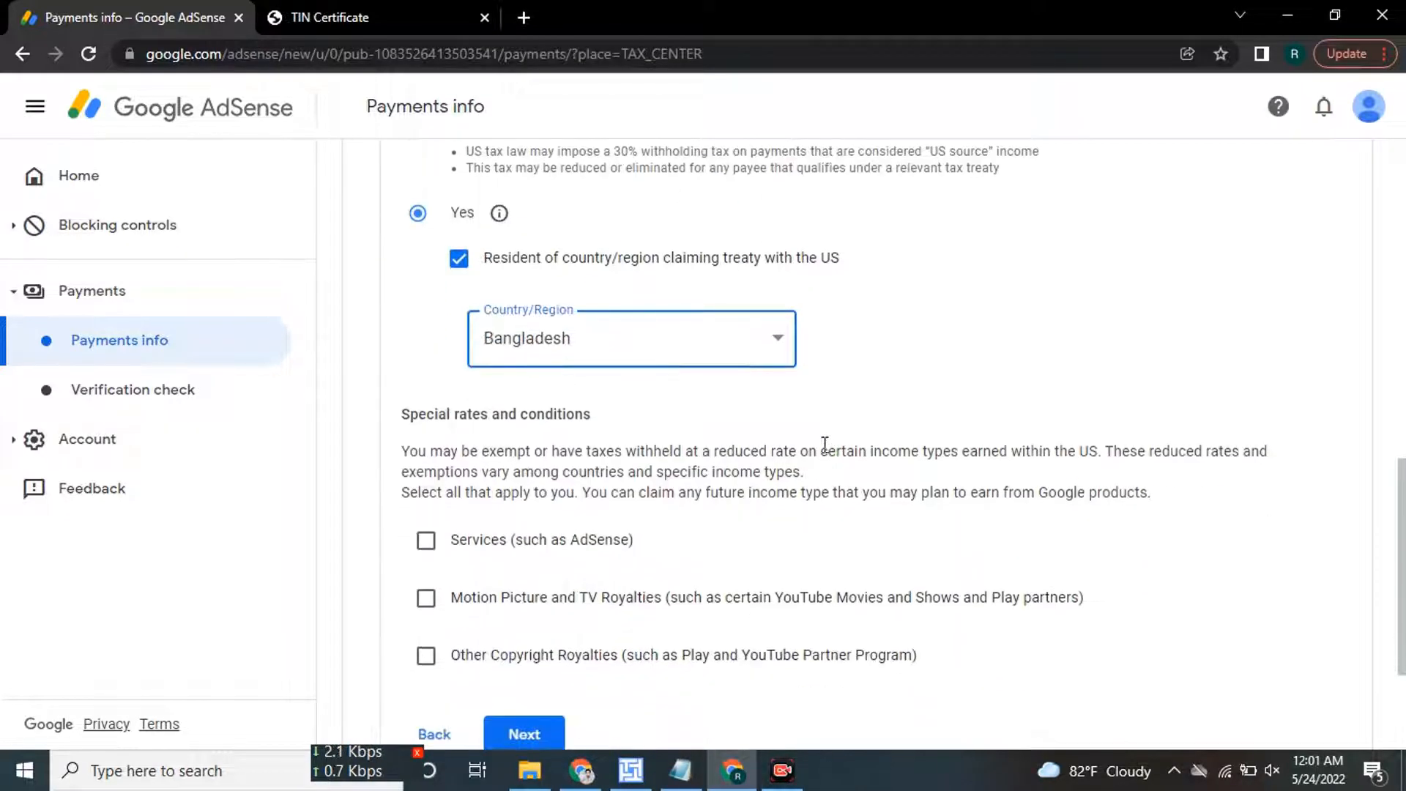
scroll(736, 310, up, 1)
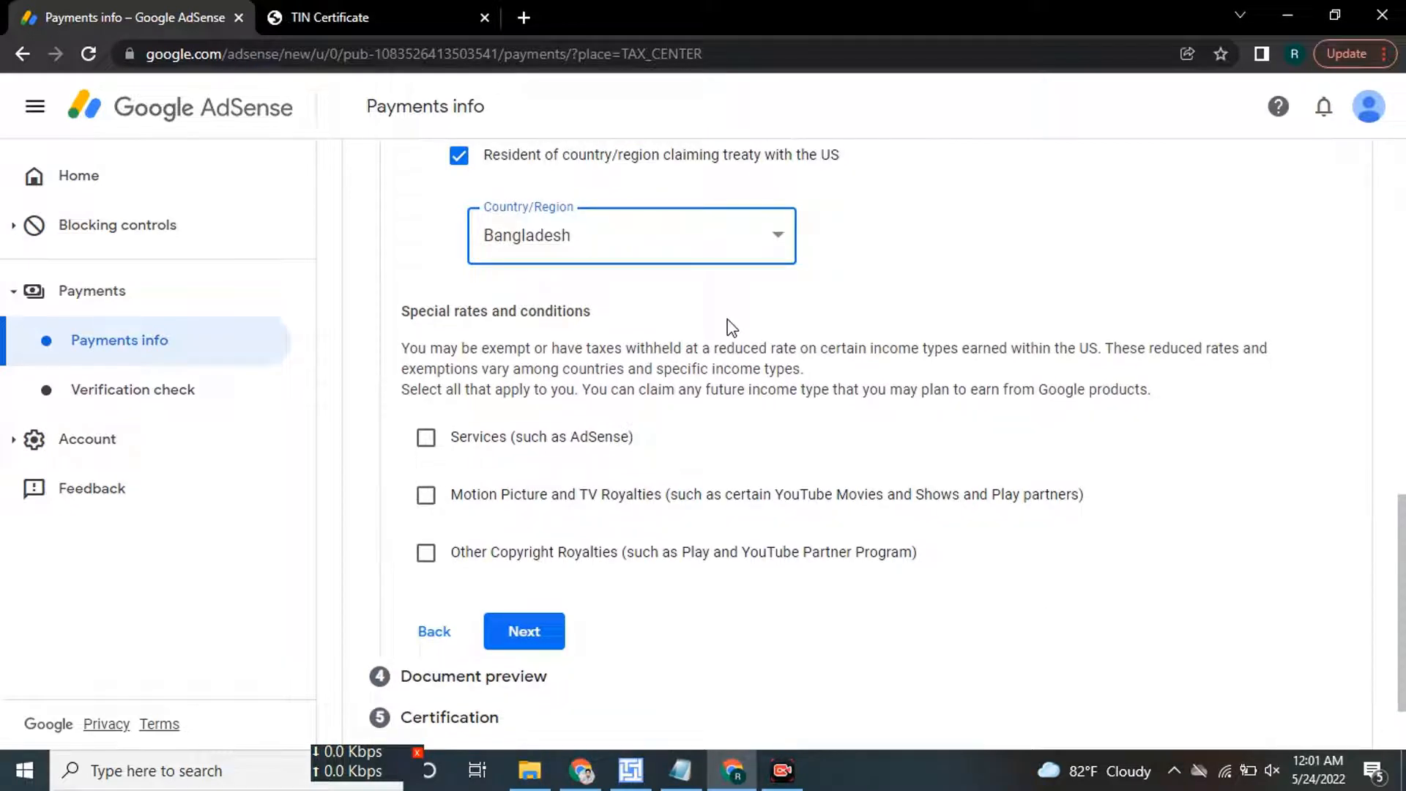
Tick Services, pick Article 7 paragraph 1, set withholding to 0%, and tick the eligibility statement.
click(426, 439)
scroll(663, 421, down, 1)
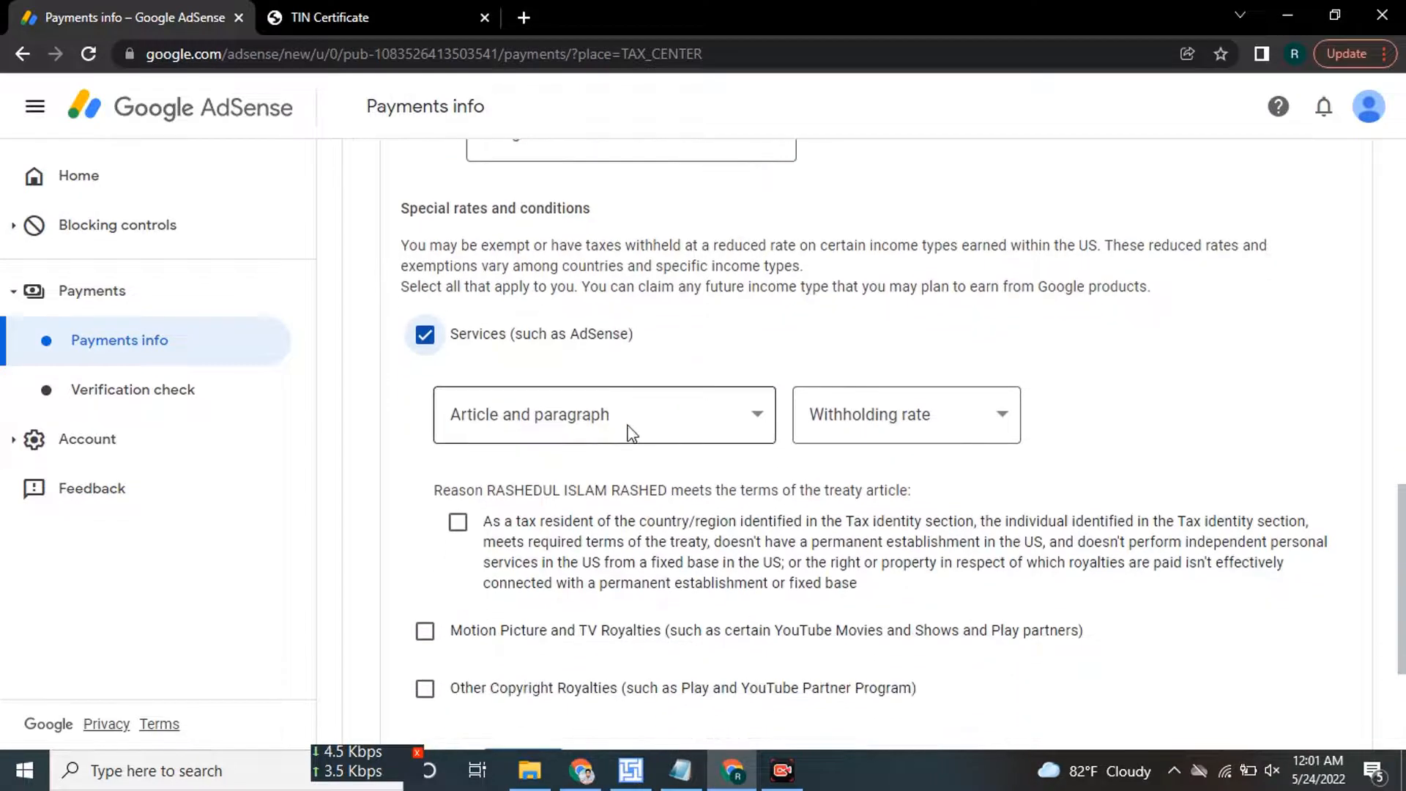
click(575, 425)
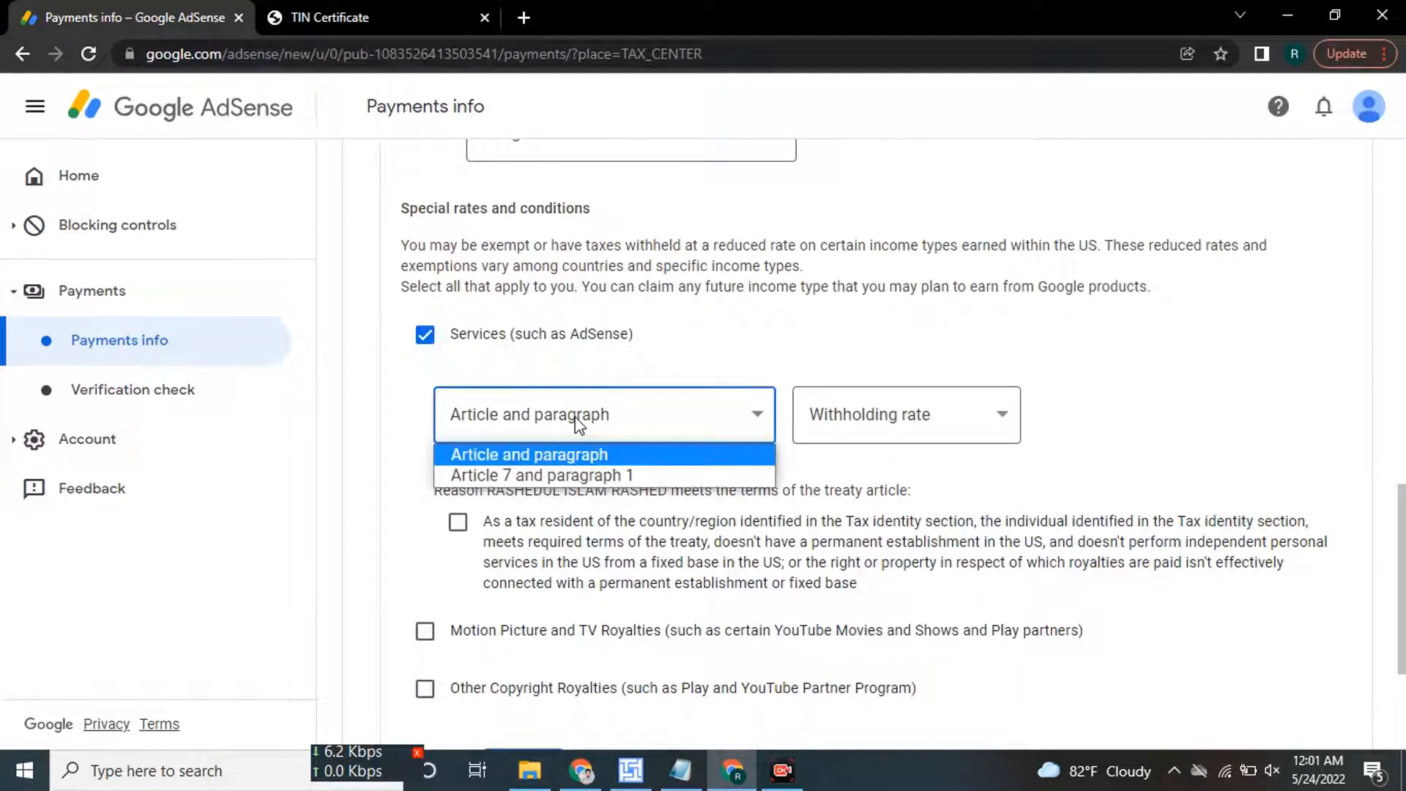
click(570, 473)
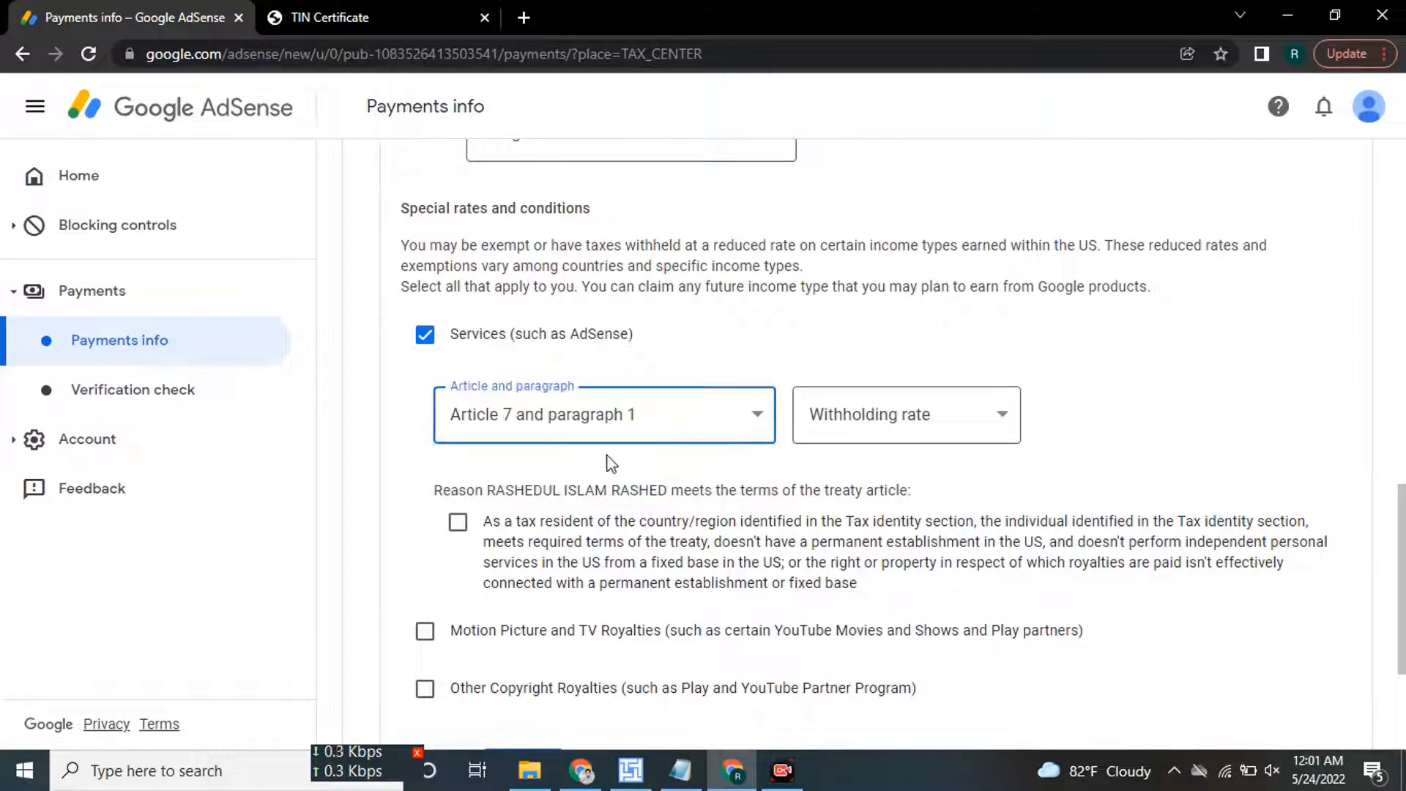
click(911, 426)
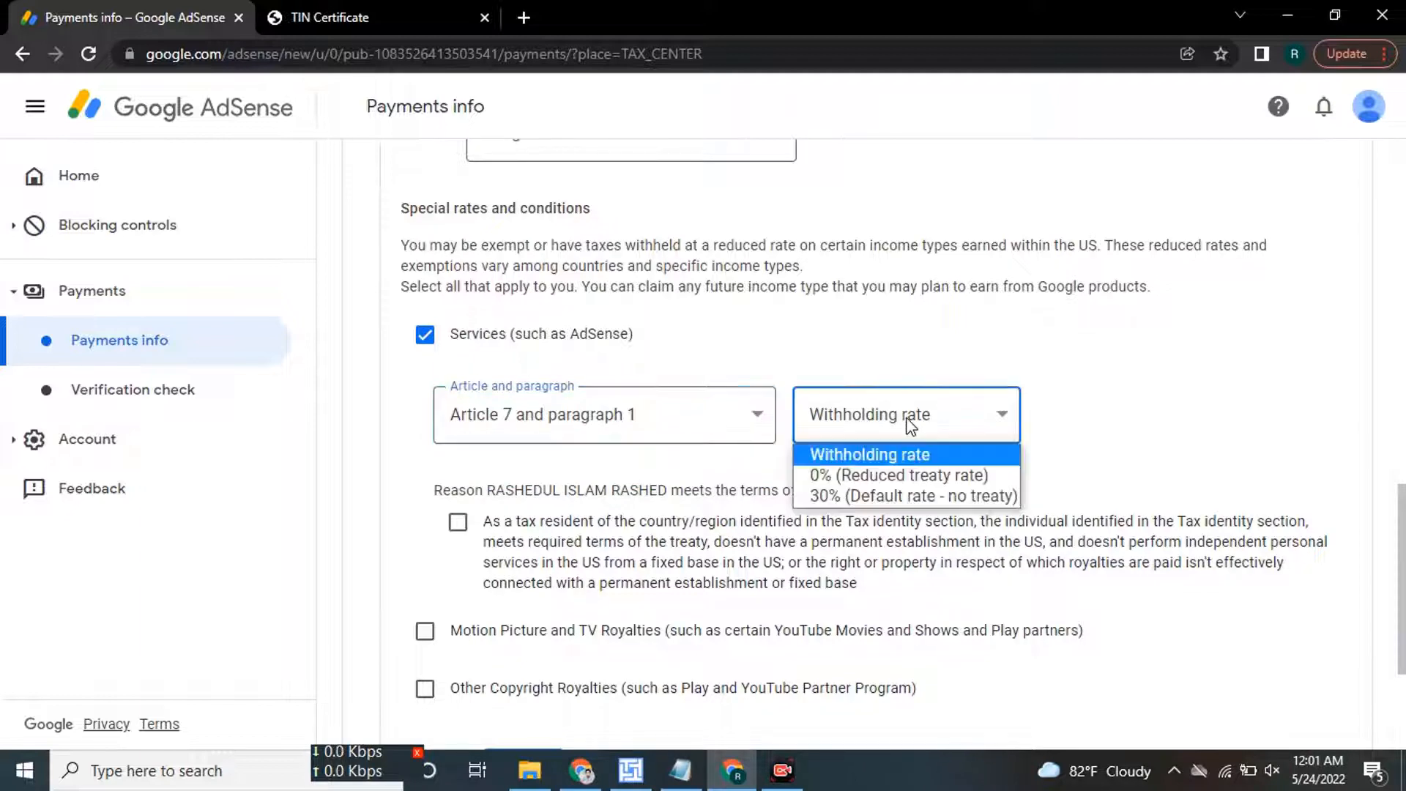
click(893, 476)
scroll(892, 479, down, 1)
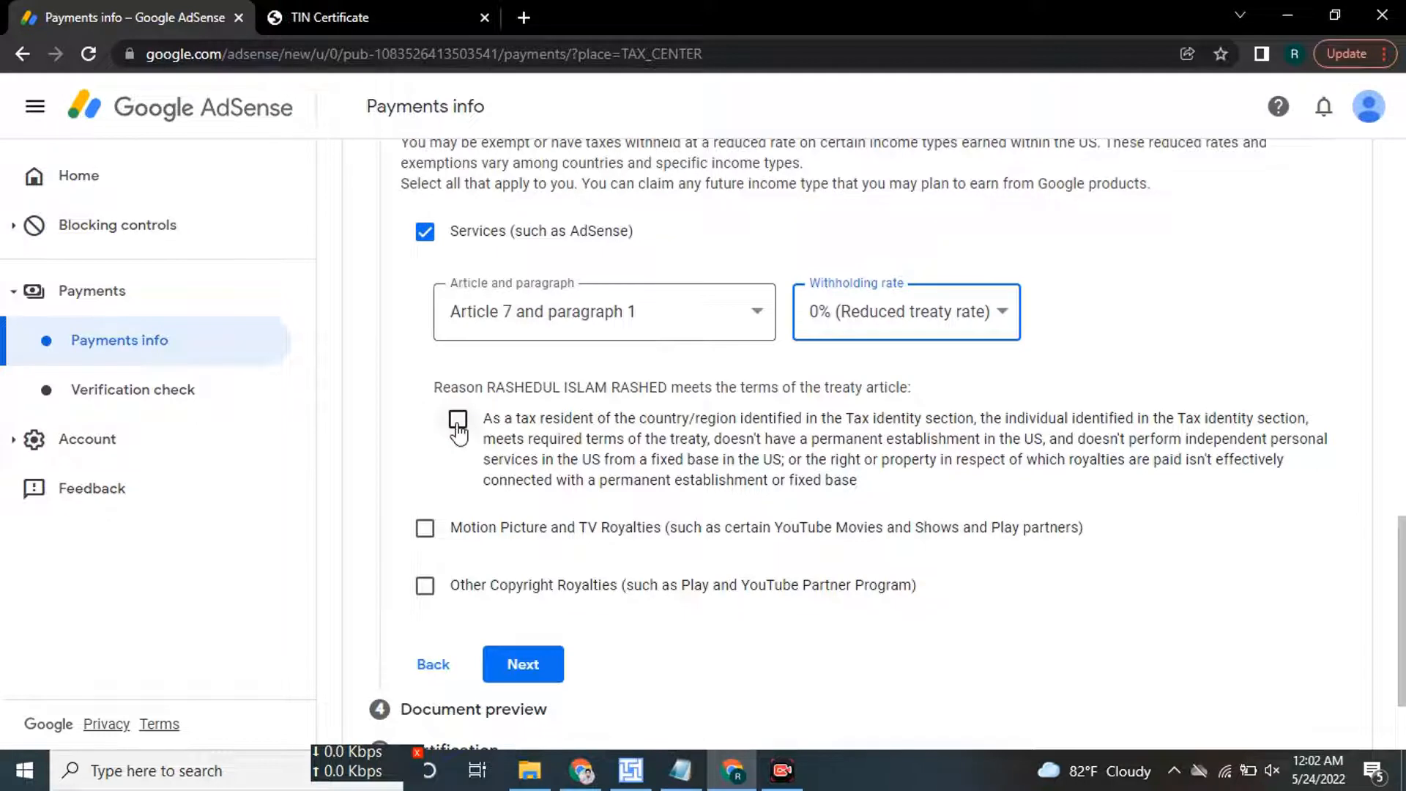
click(458, 421)
scroll(806, 418, down, 1)
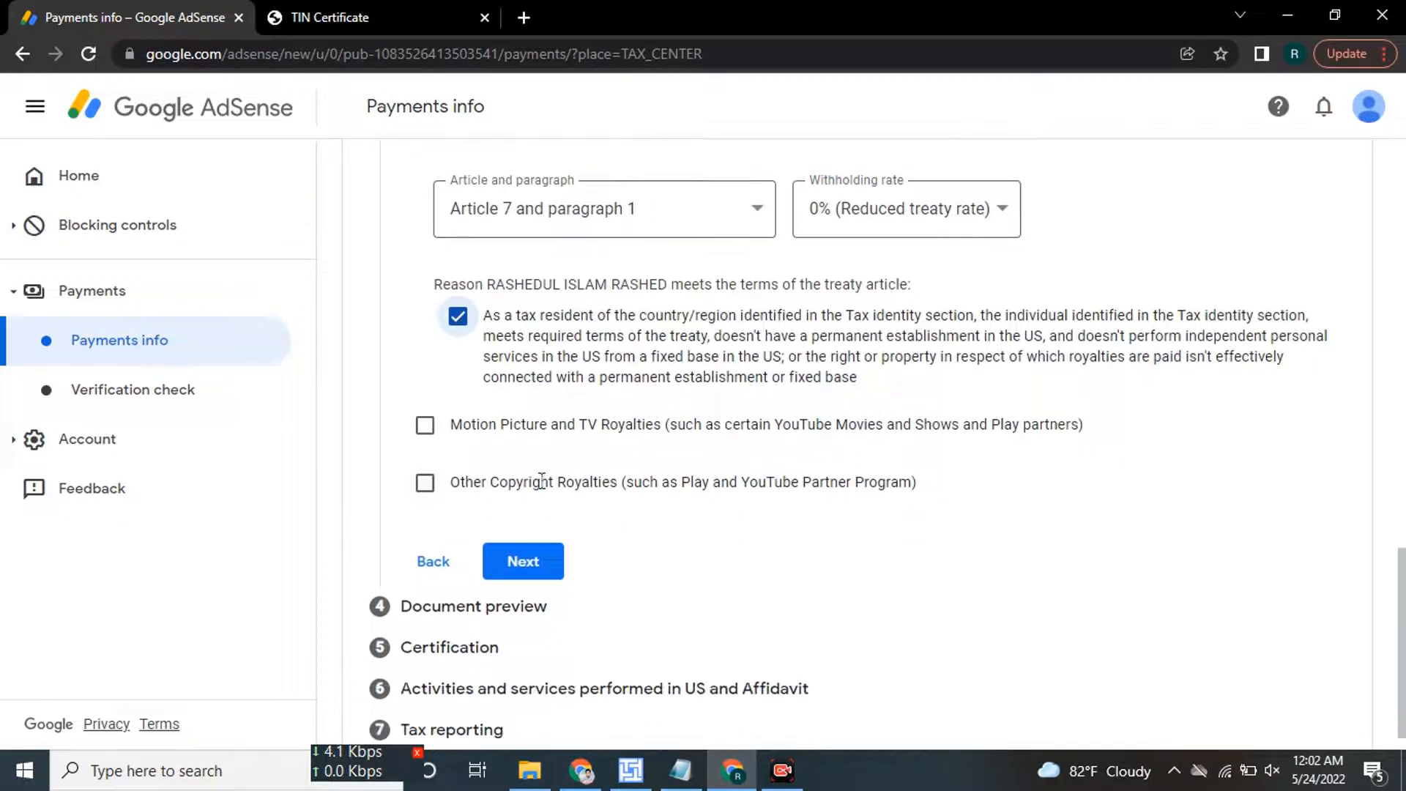
Claim a 10% rate under Article 12 paragraph 2 for Motion Picture and TV Royalties, with its reason ticked.
click(424, 434)
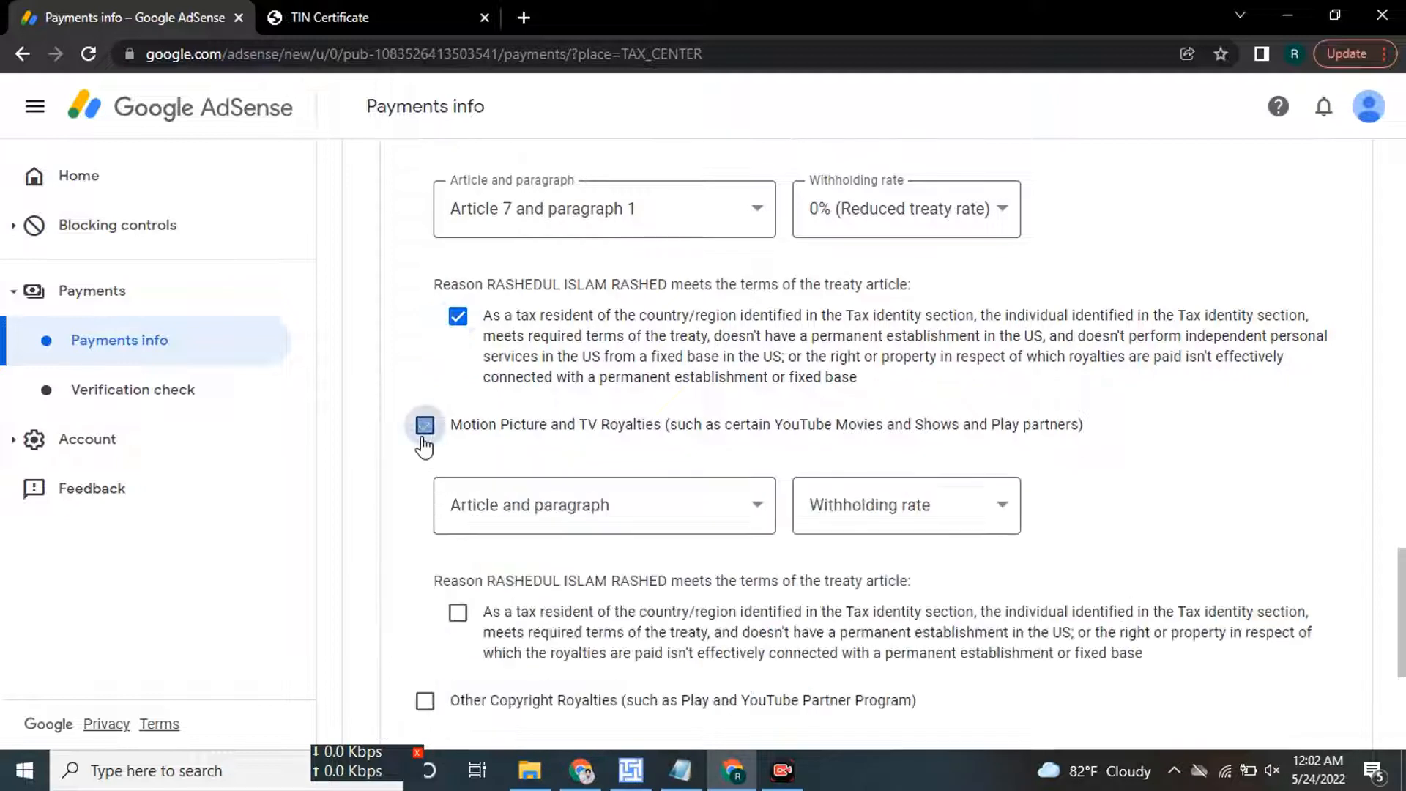
click(564, 513)
click(555, 565)
click(876, 508)
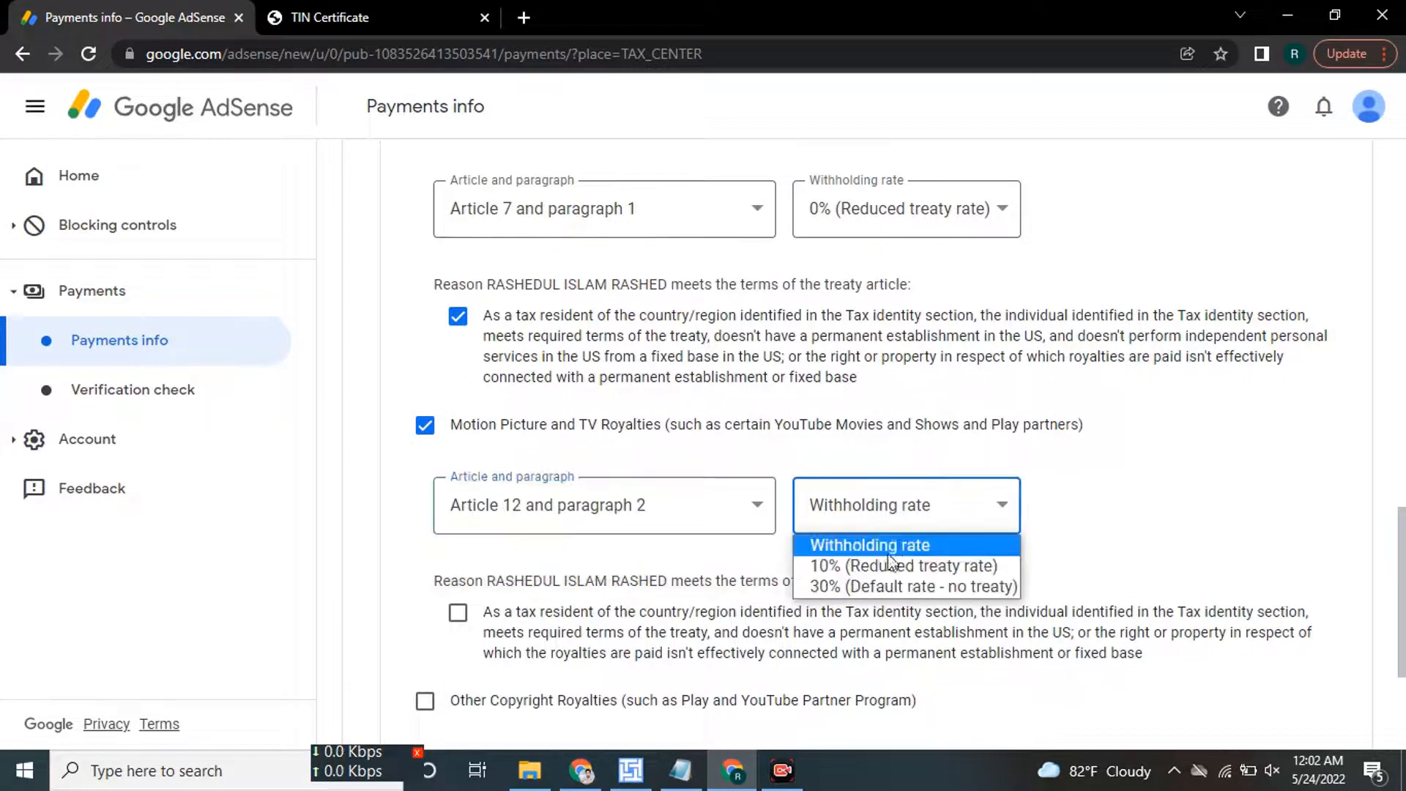
click(883, 564)
scroll(870, 559, down, 1)
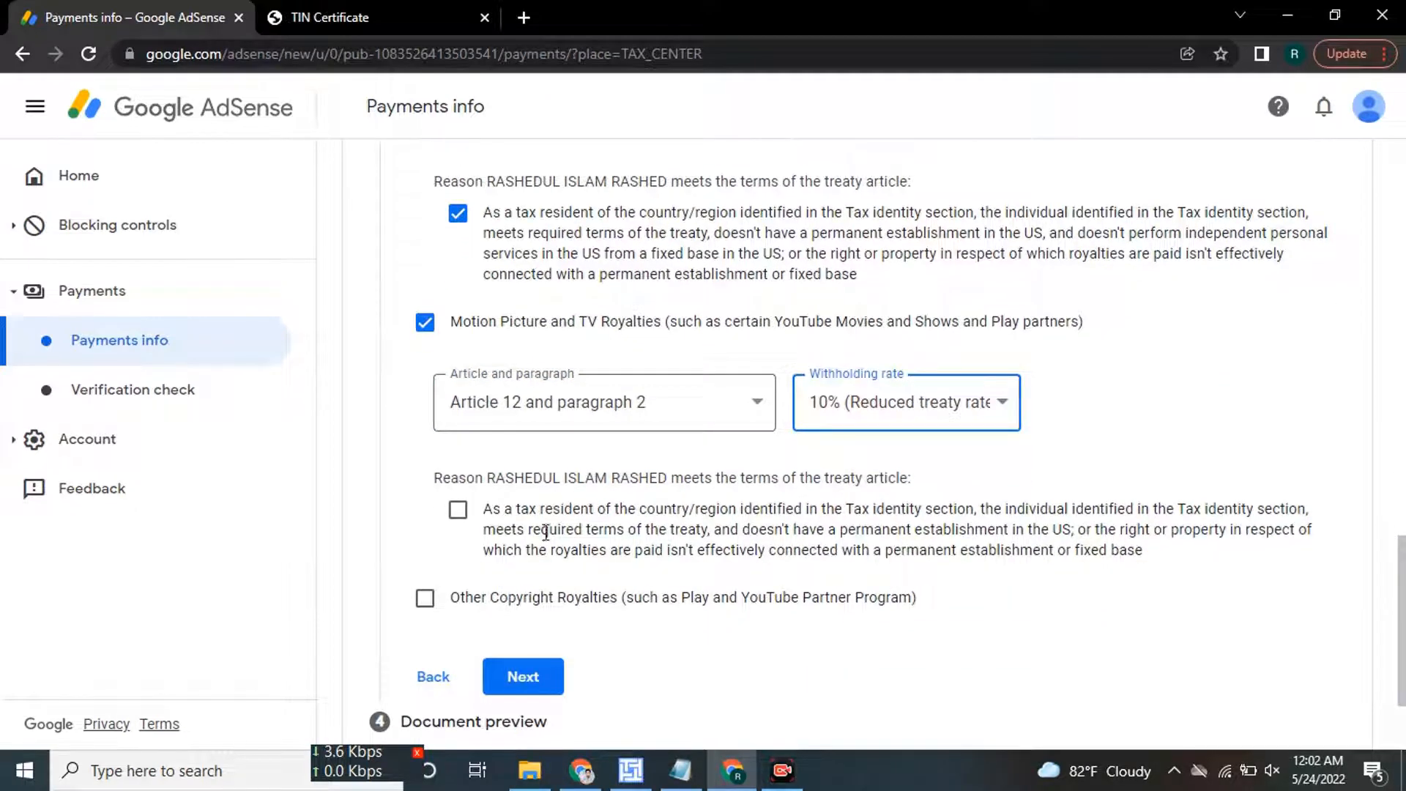
click(458, 510)
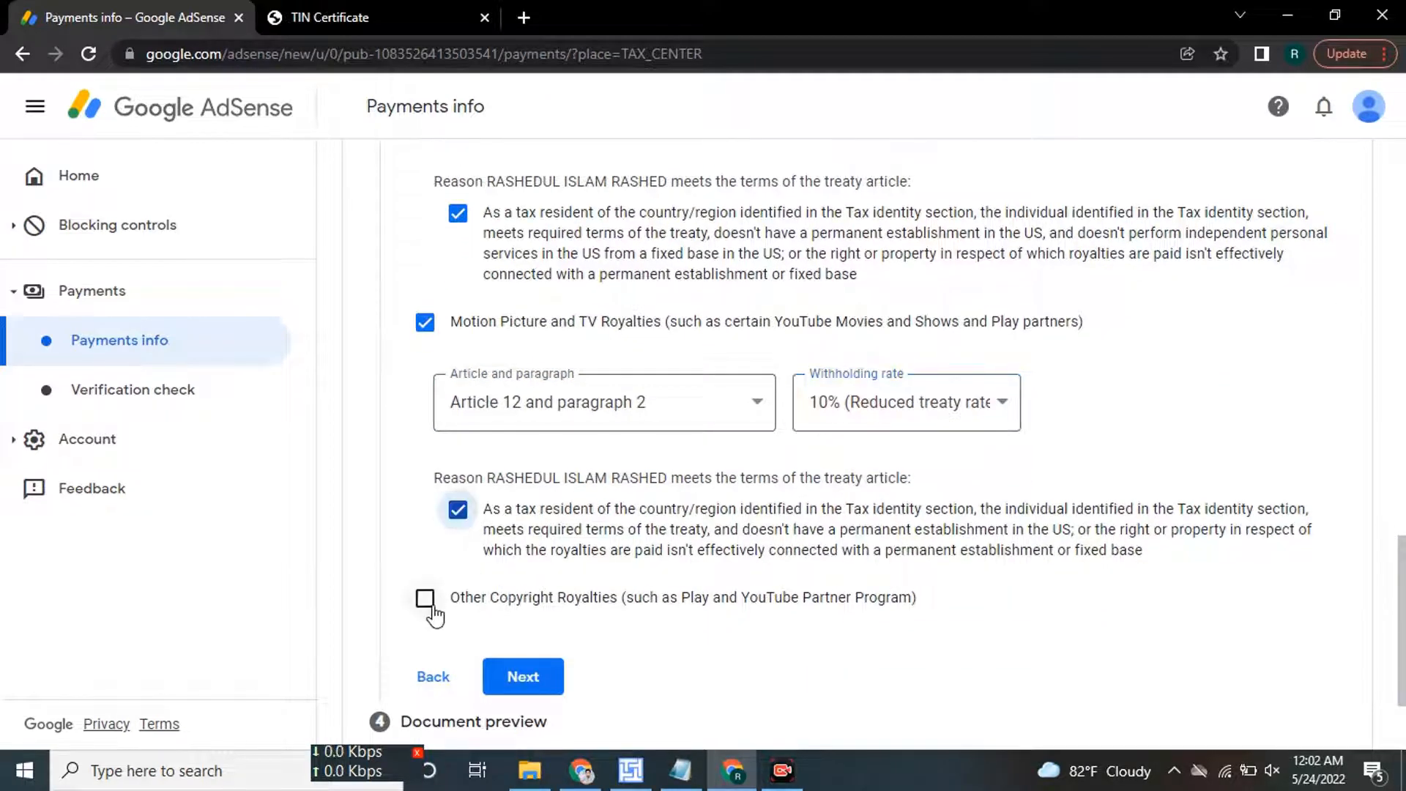
Claim the same 10% Article 12 paragraph 2 rate for Other Copyright Royalties, tick its reason, and continue.
click(425, 599)
scroll(540, 590, down, 2)
click(594, 475)
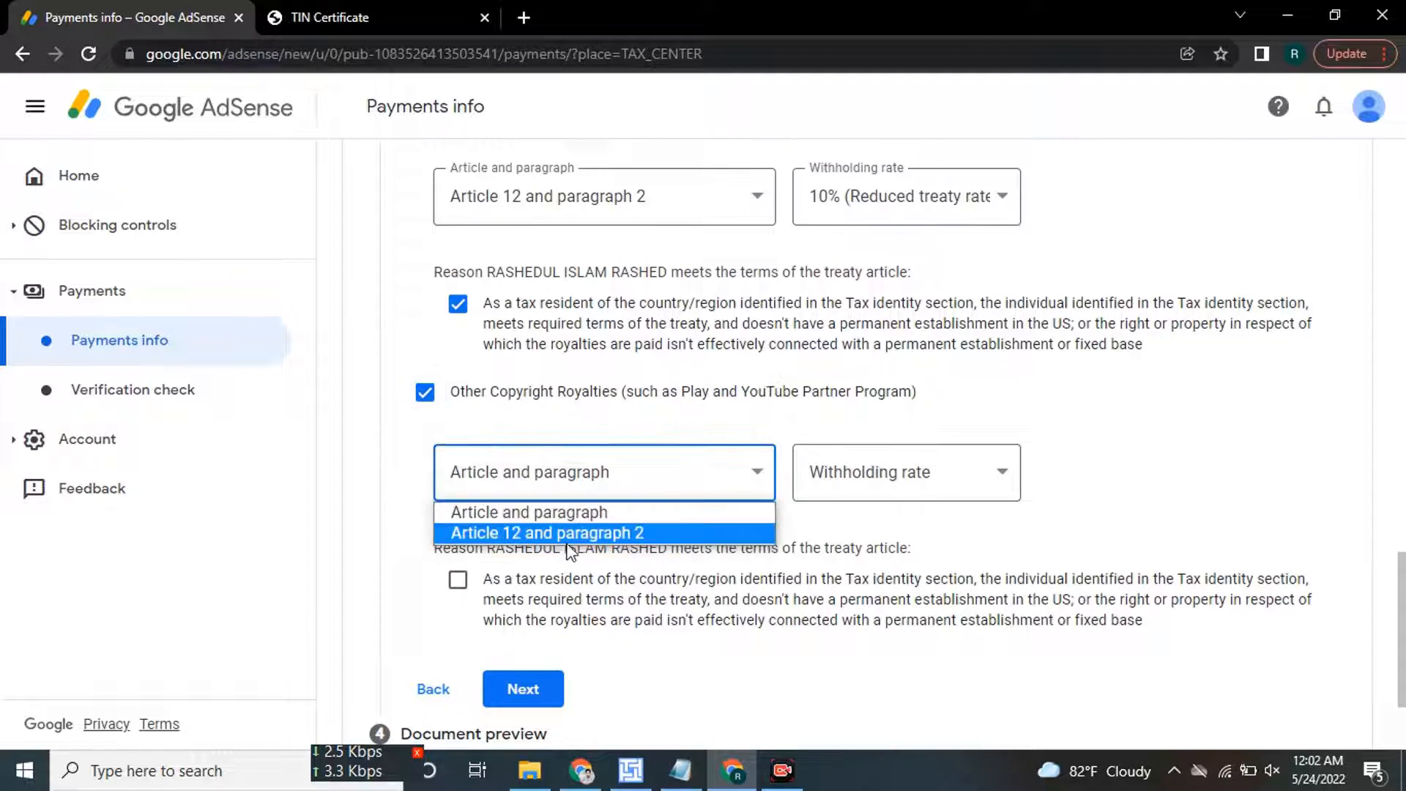
click(568, 535)
click(907, 472)
click(871, 532)
scroll(599, 477, down, 1)
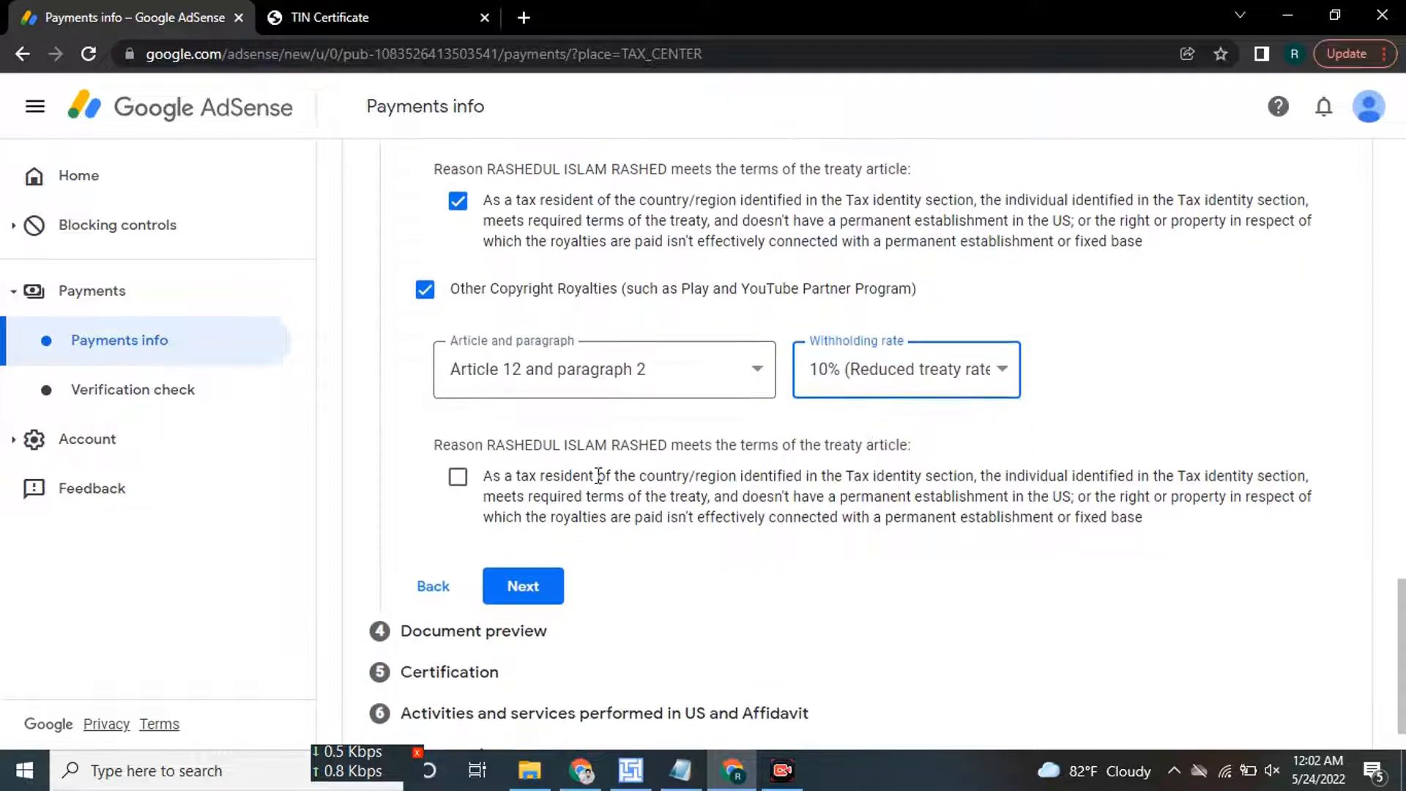
click(459, 480)
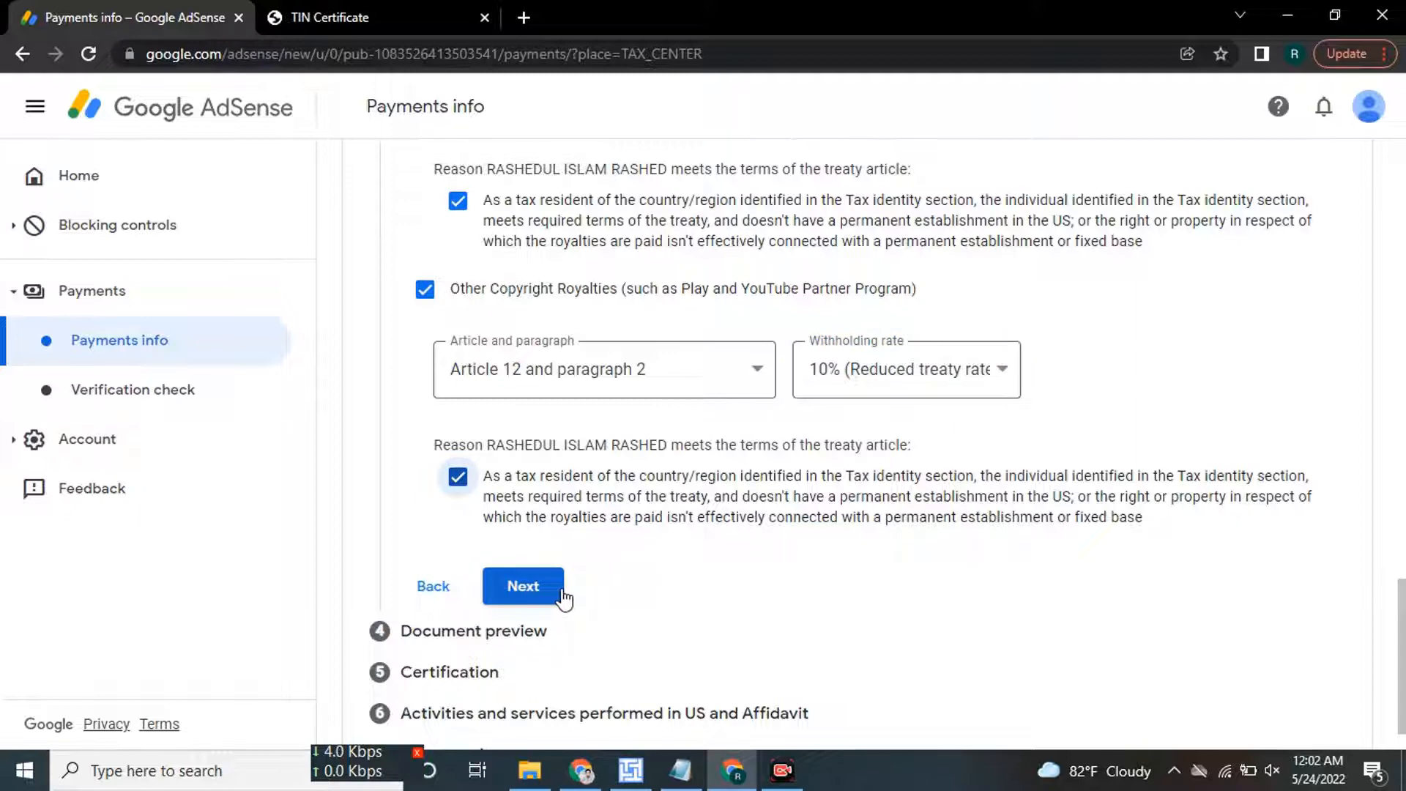
click(523, 586)
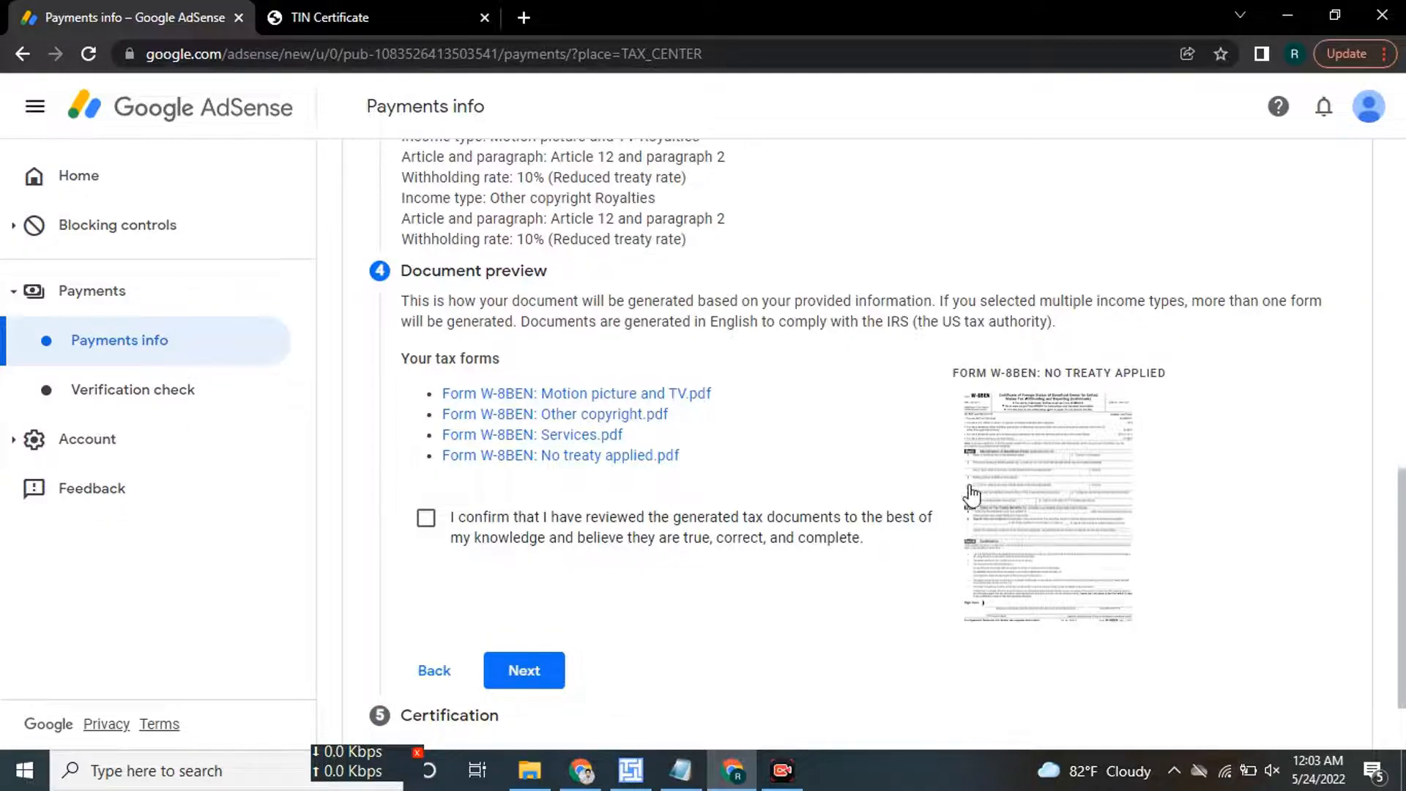
Preview a generated W-8BEN PDF, confirm the four documents were reviewed, and scroll through the Certification step.
scroll(971, 490, down, 2)
click(1050, 381)
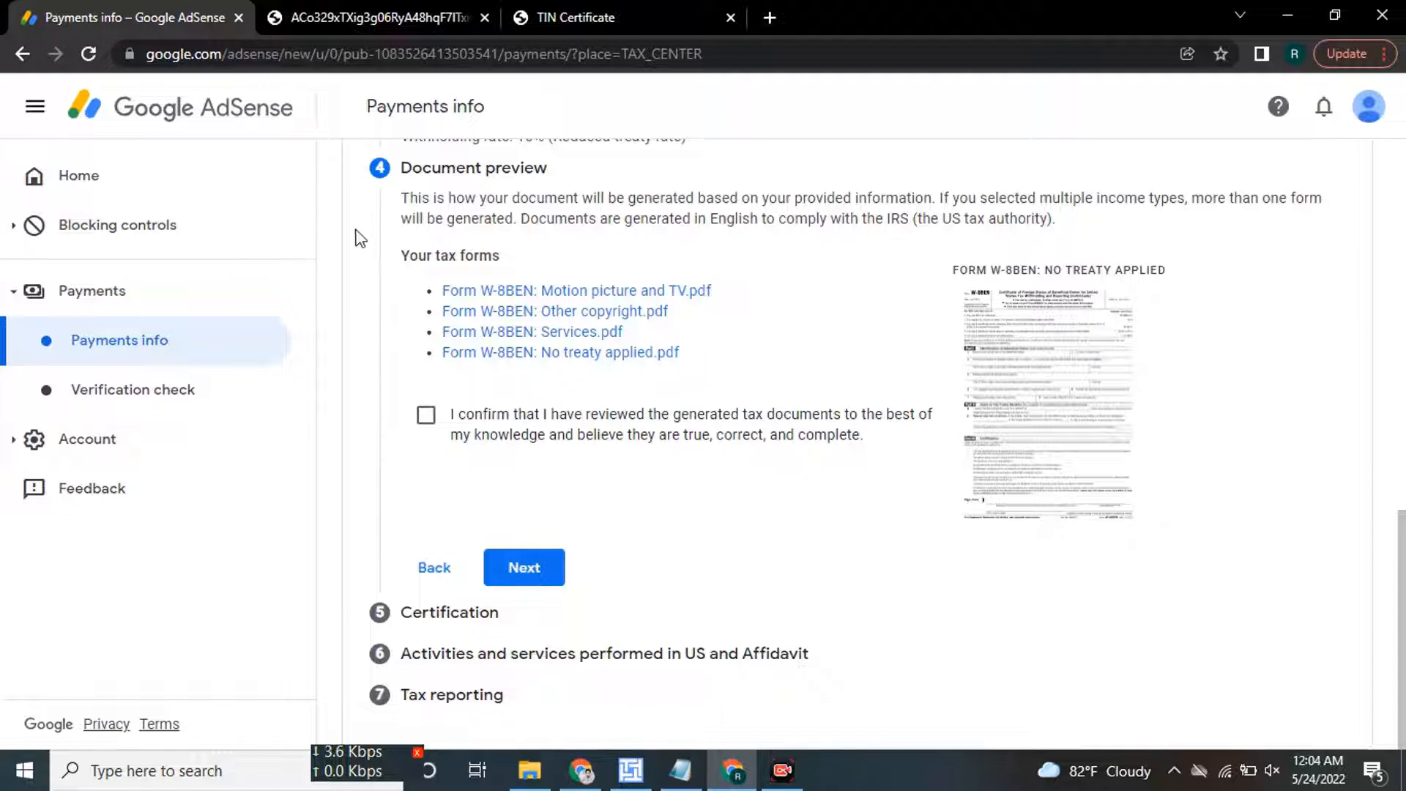
click(425, 416)
click(533, 562)
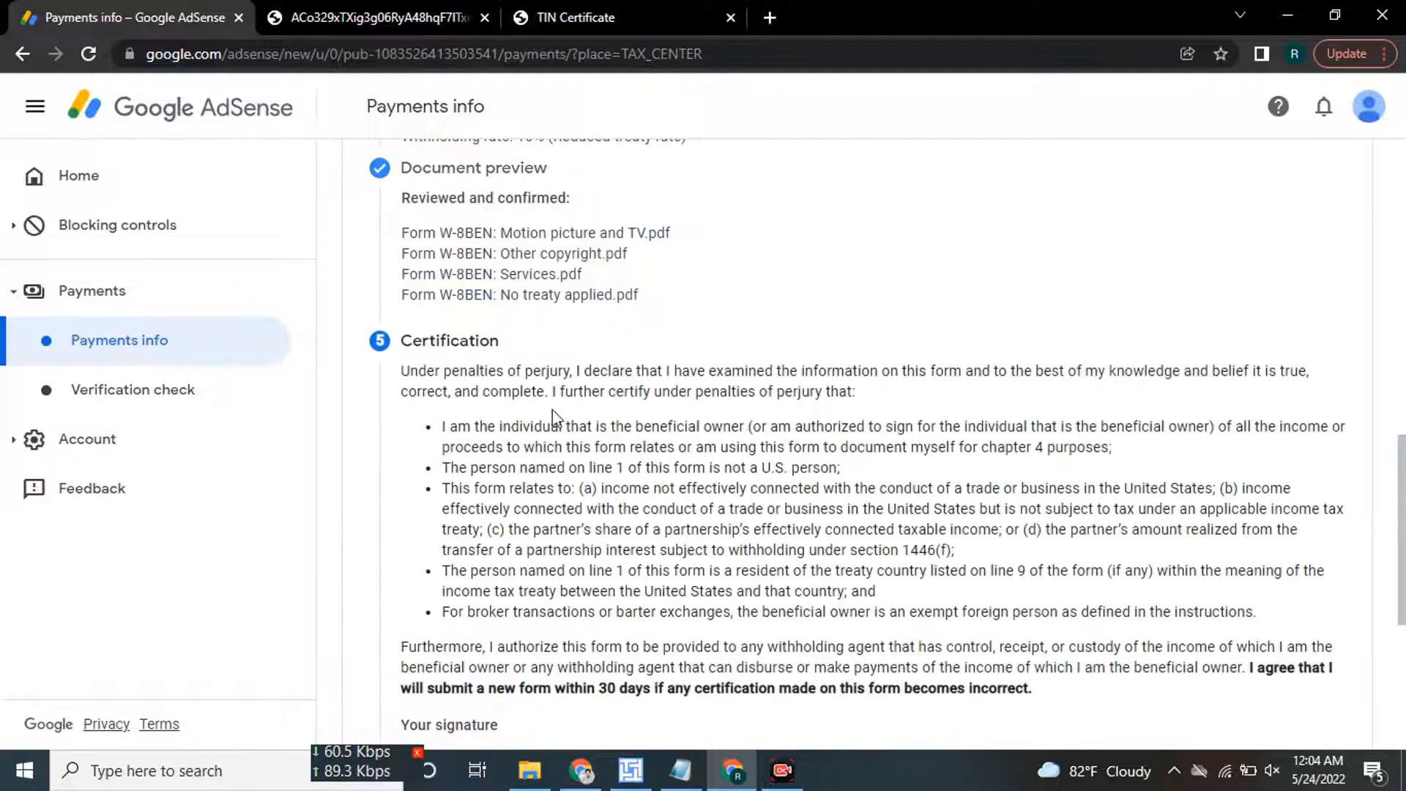
scroll(587, 408, down, 2)
scroll(590, 407, up, 3)
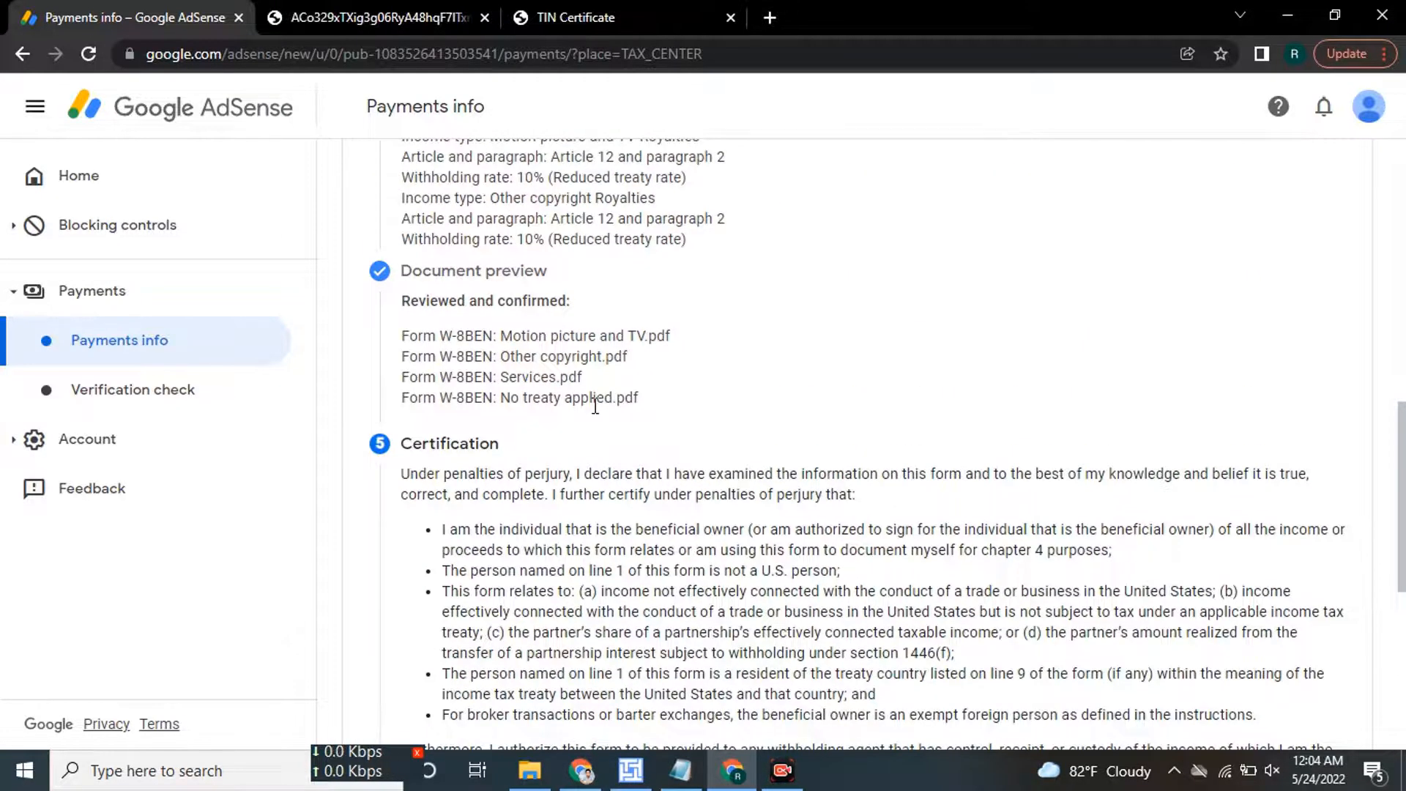
scroll(592, 406, down, 6)
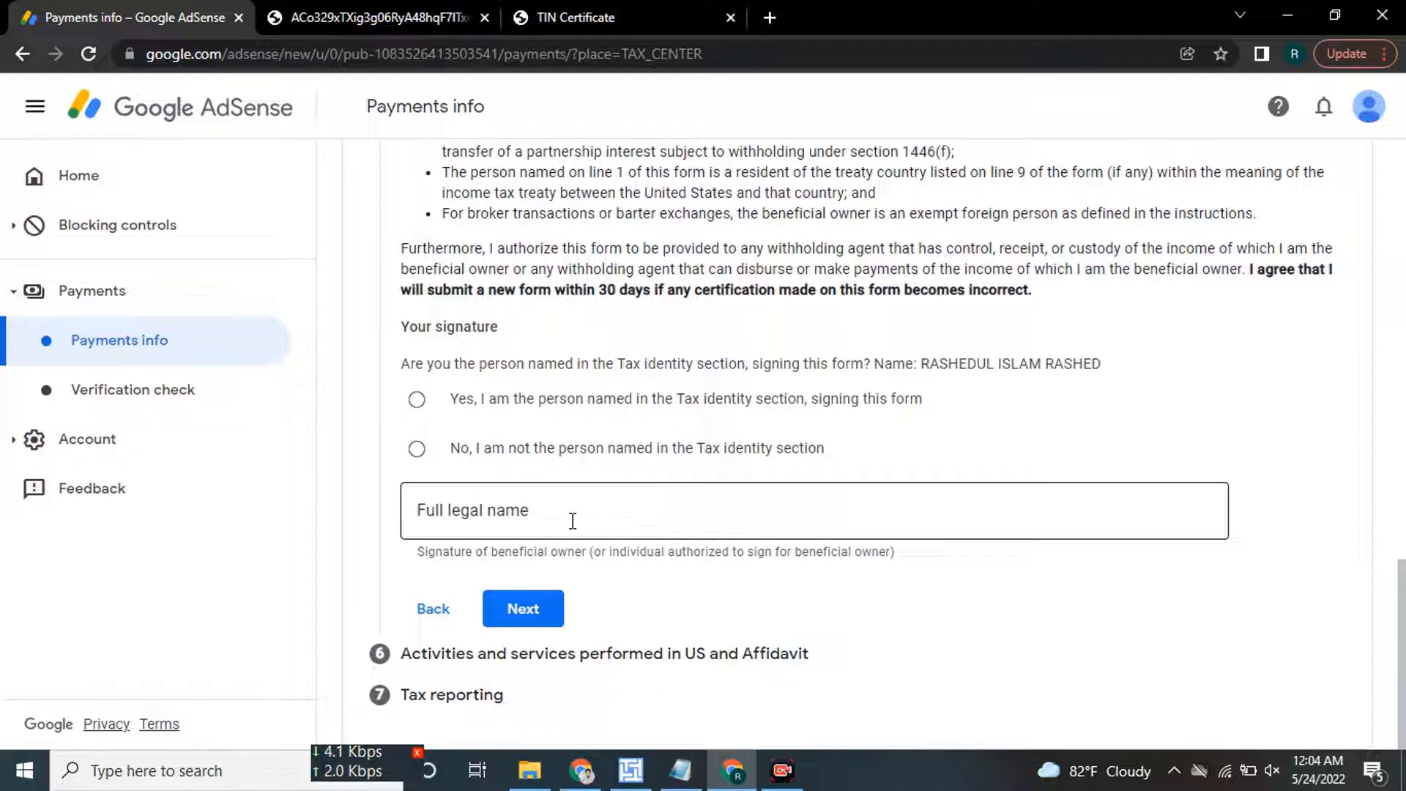
Sign with the signer's full legal name, confirm being the person named in Tax identity, and continue.
click(573, 521)
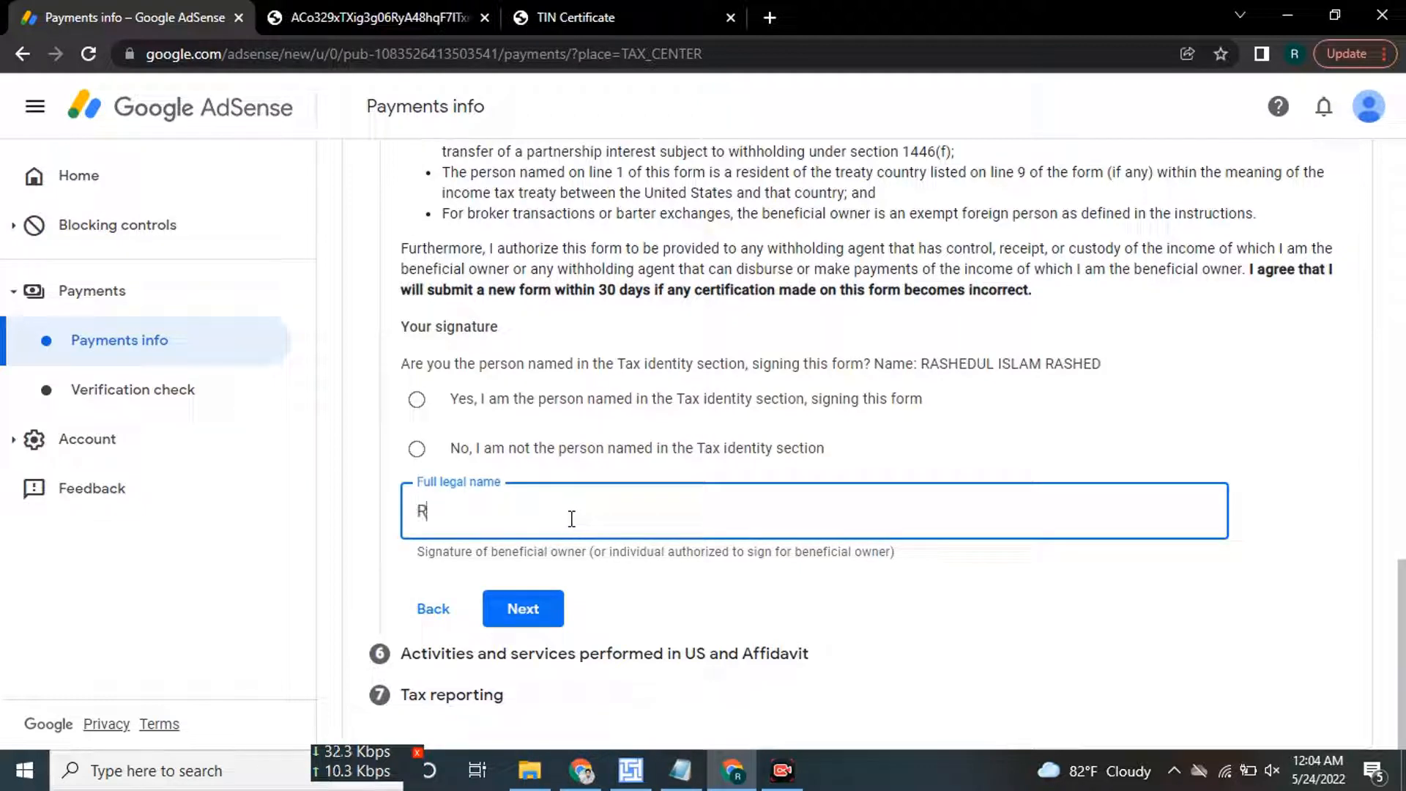
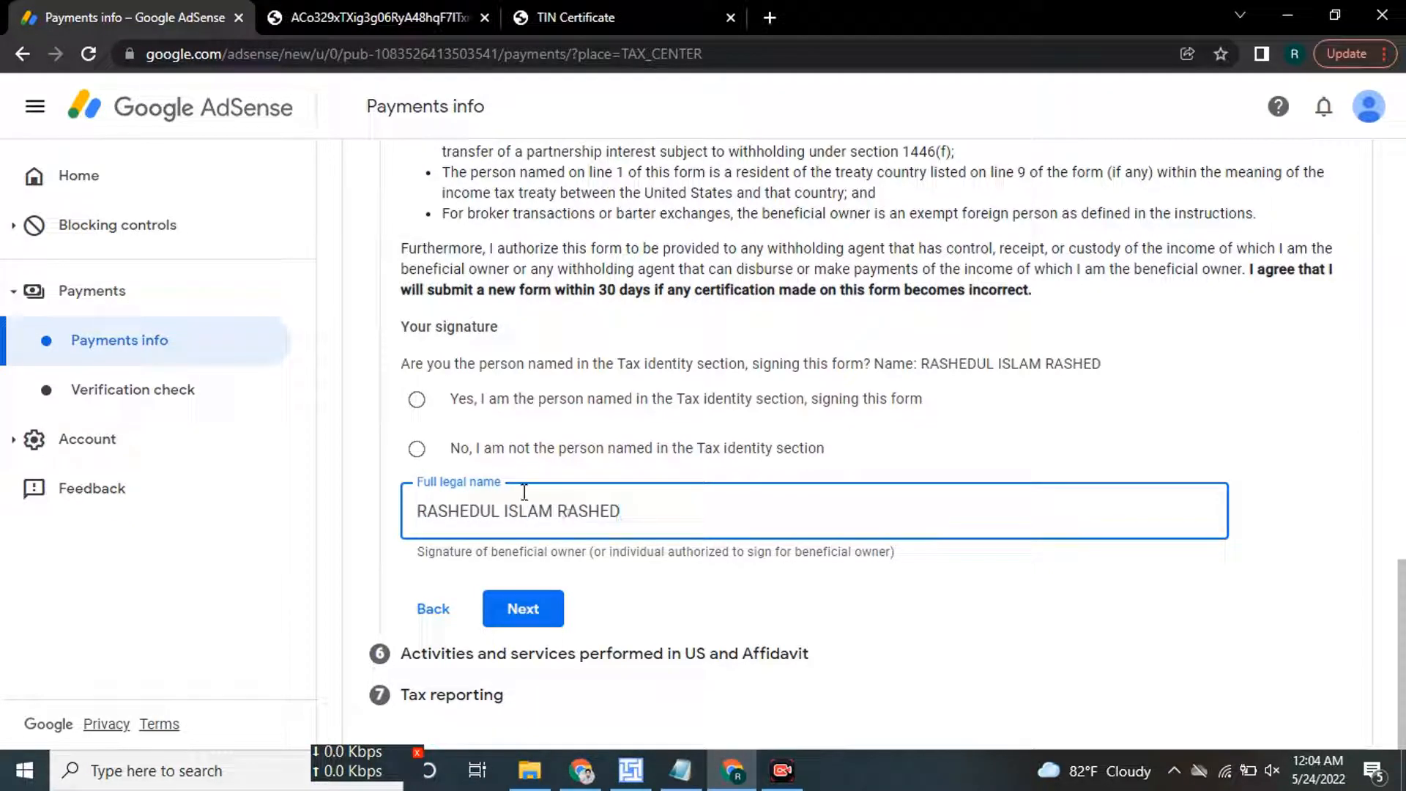
click(595, 410)
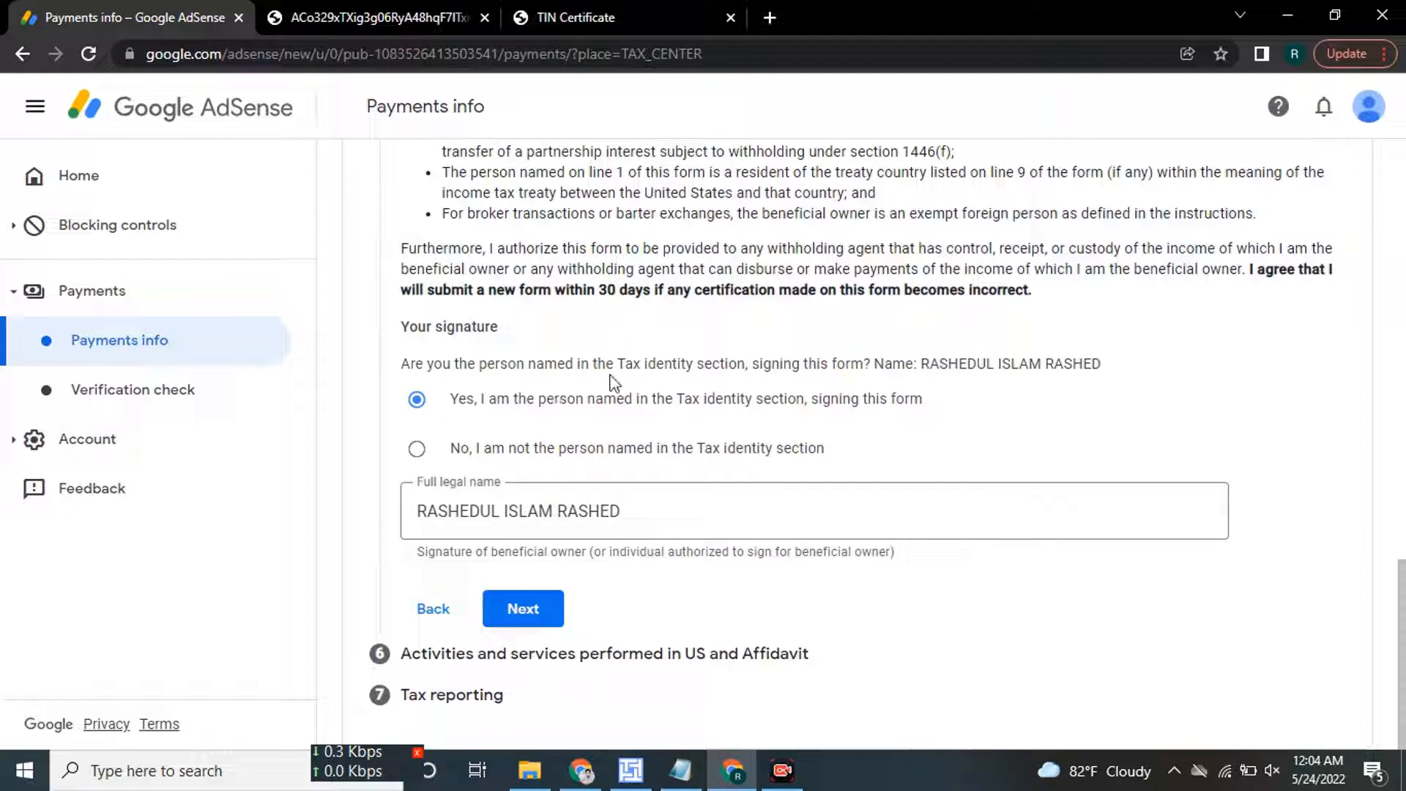
click(527, 617)
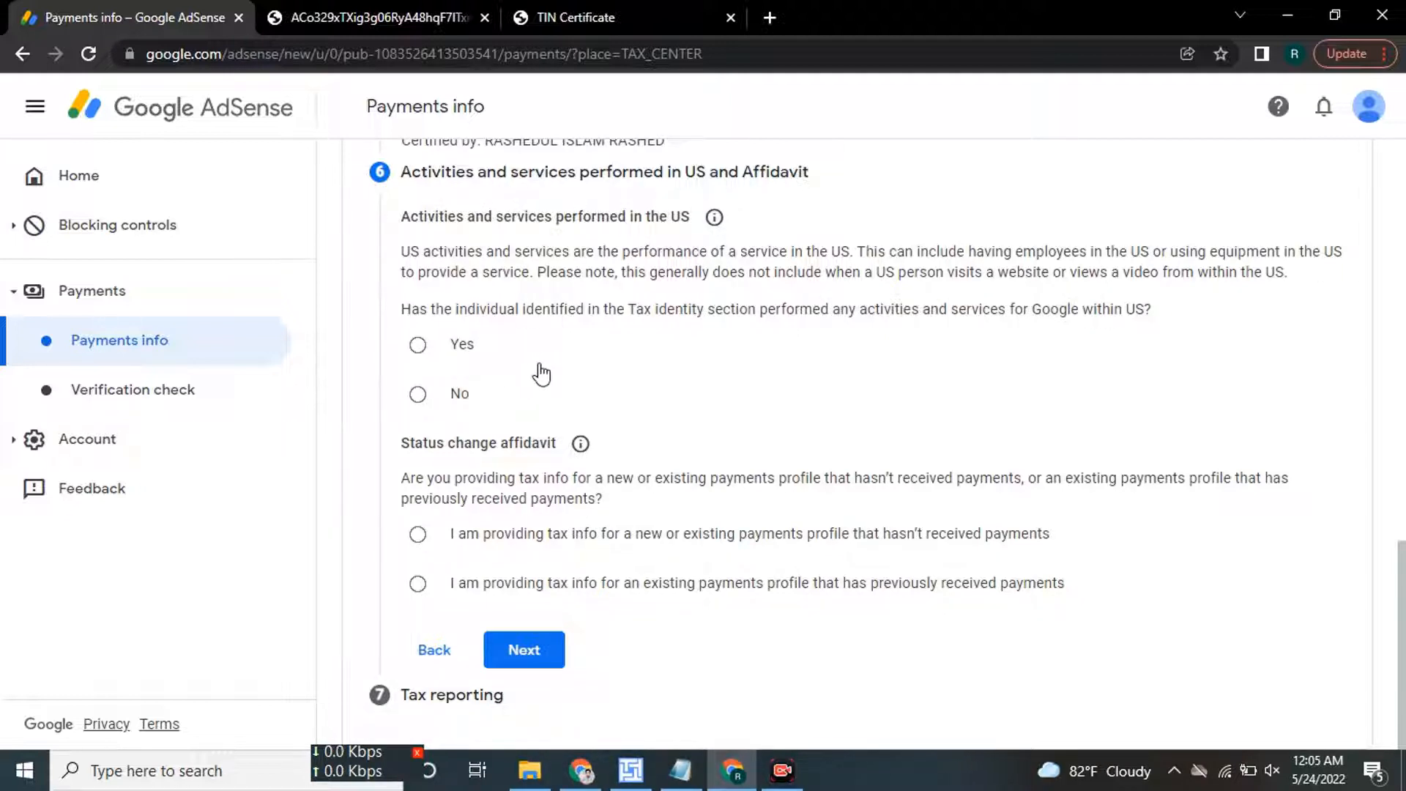
Answer No to US services, certify work is solely outside the US, and declare no payments received yet.
drag(402, 310, 1125, 305)
click(397, 520)
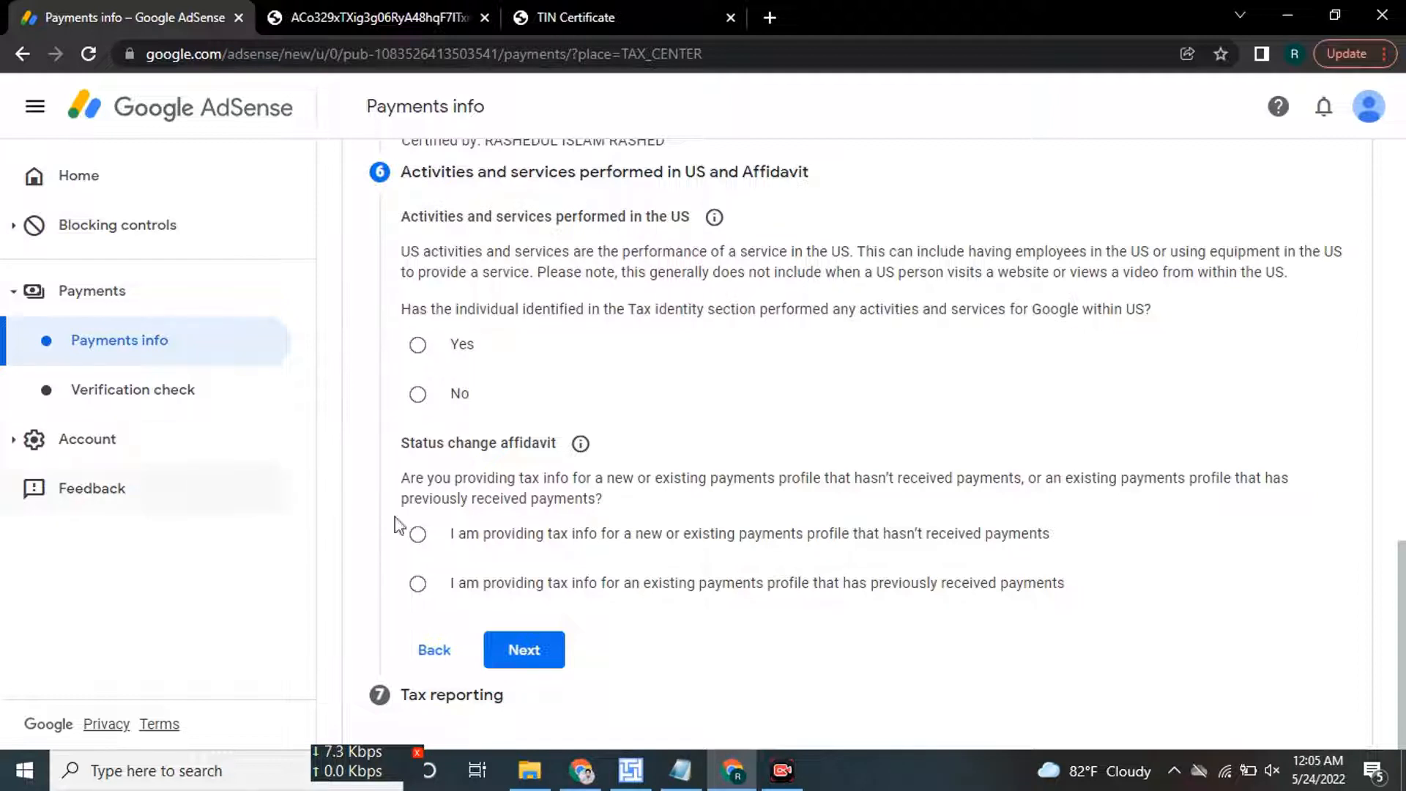
click(445, 405)
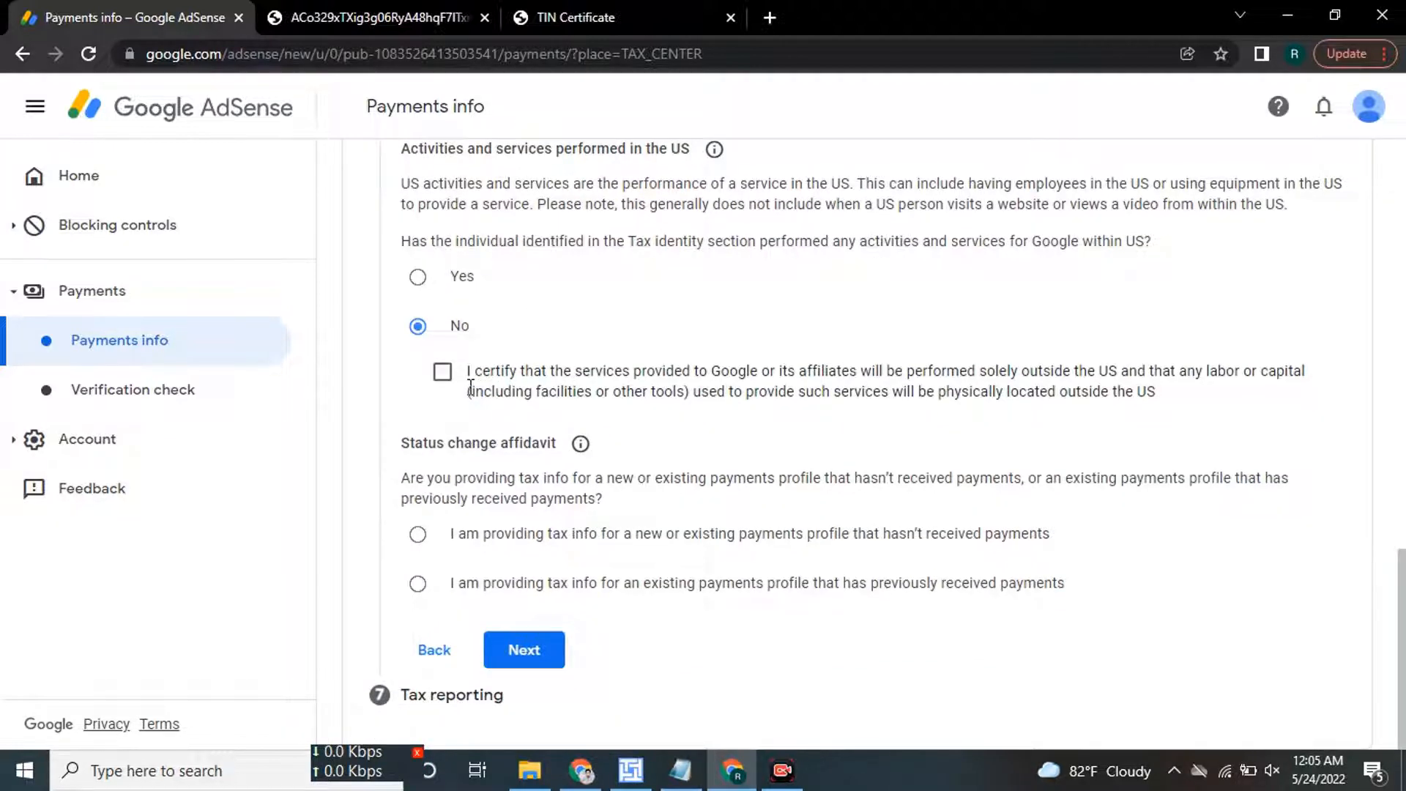
click(442, 372)
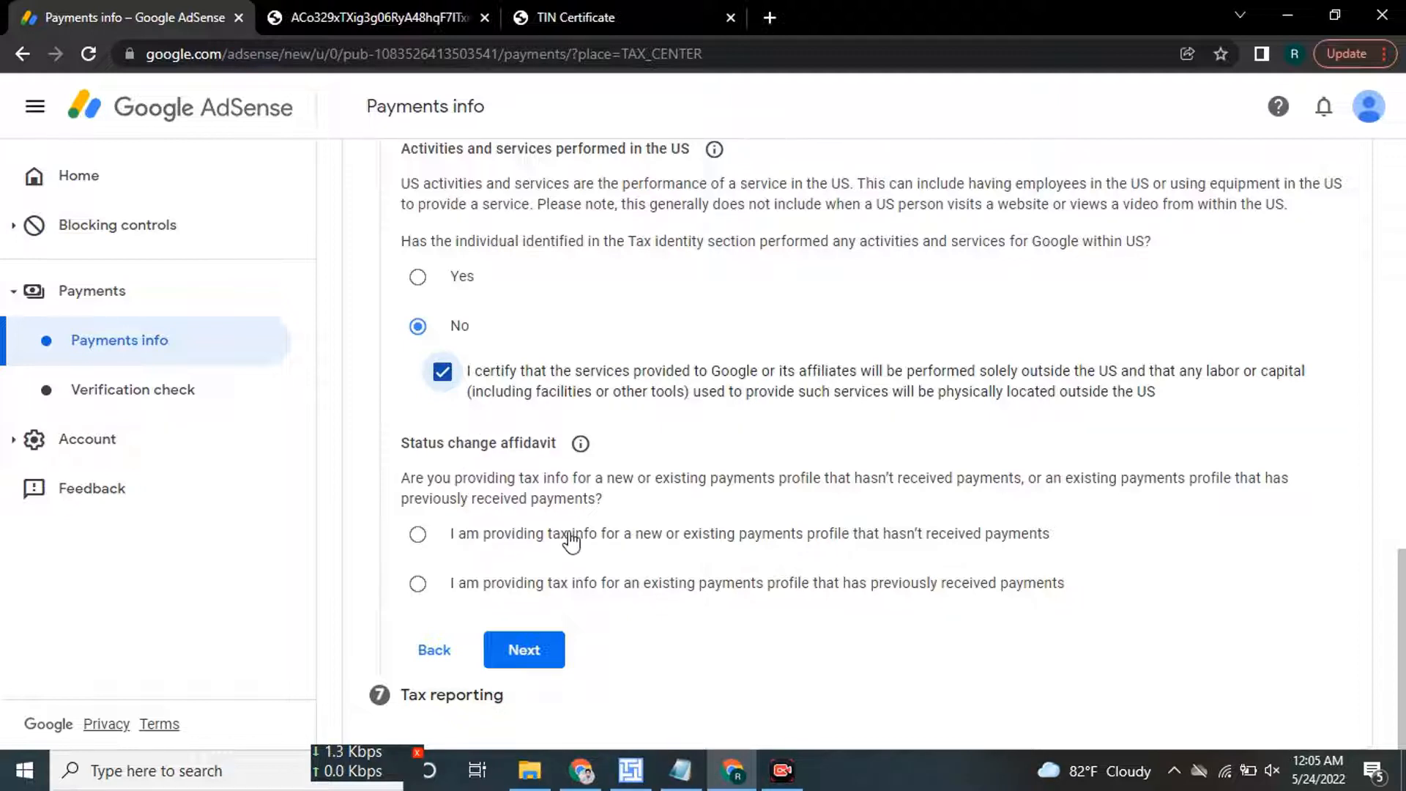
click(543, 537)
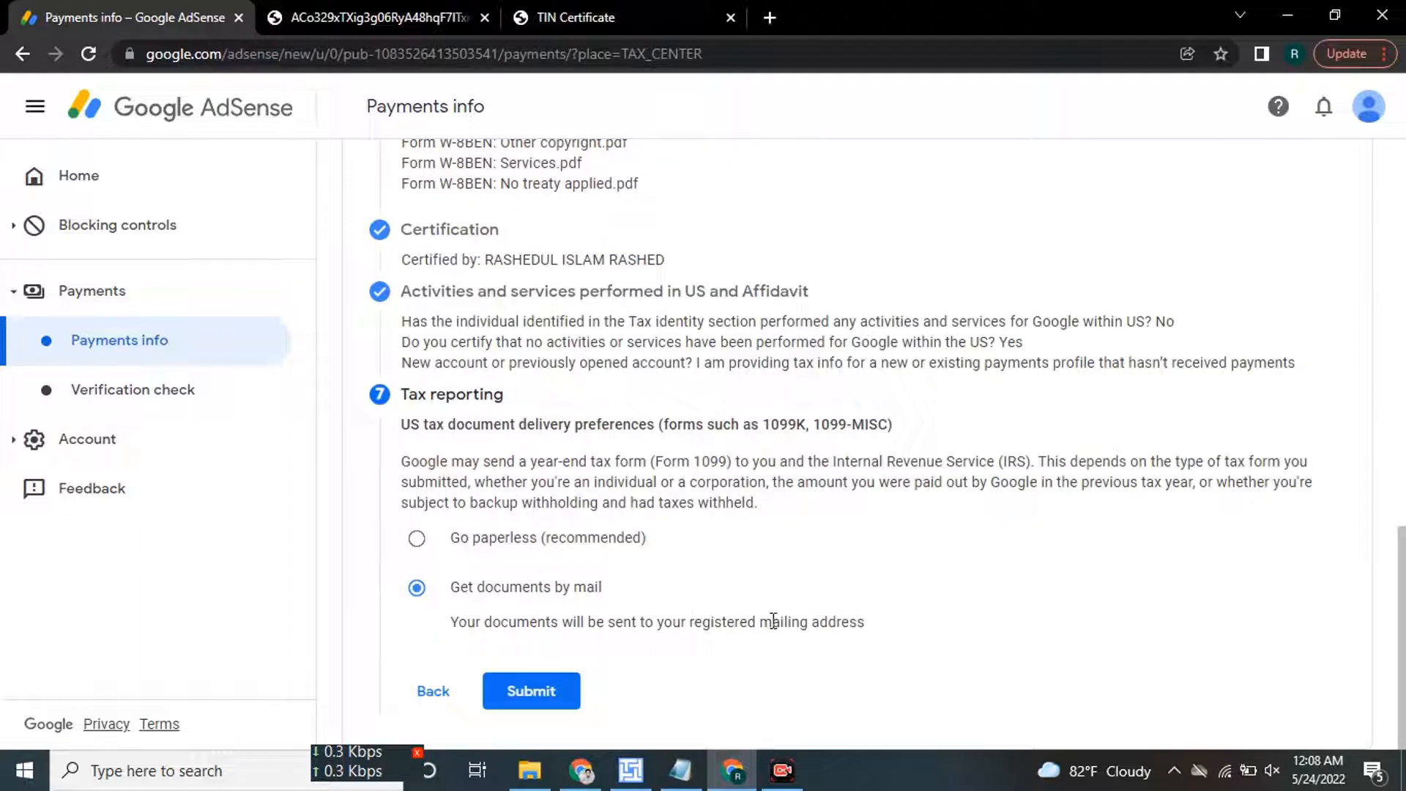
Settle on 'Go paperless (recommended)' delivery with the agreement accepted, and submit the W-8BEN.
click(629, 540)
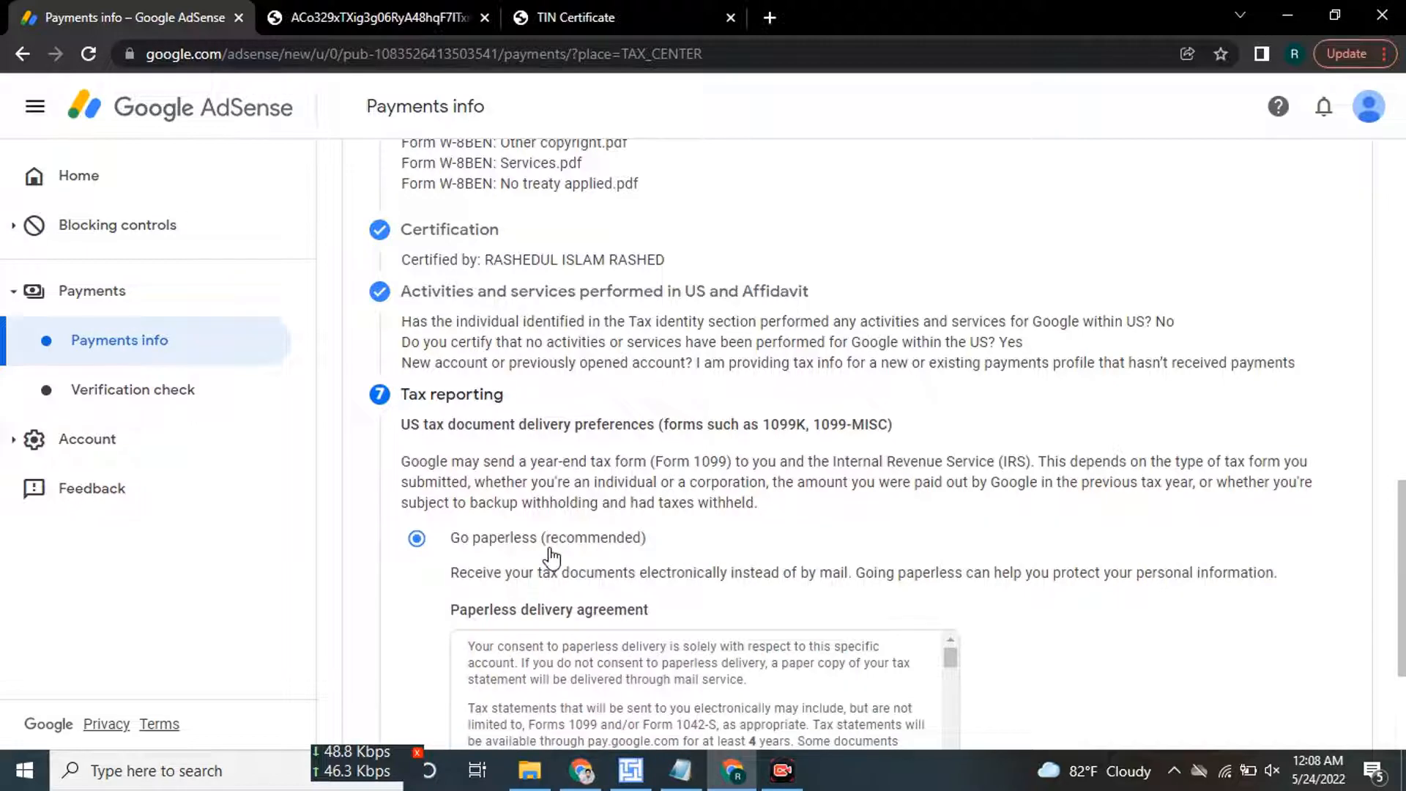
scroll(586, 557, down, 2)
scroll(560, 546, down, 1)
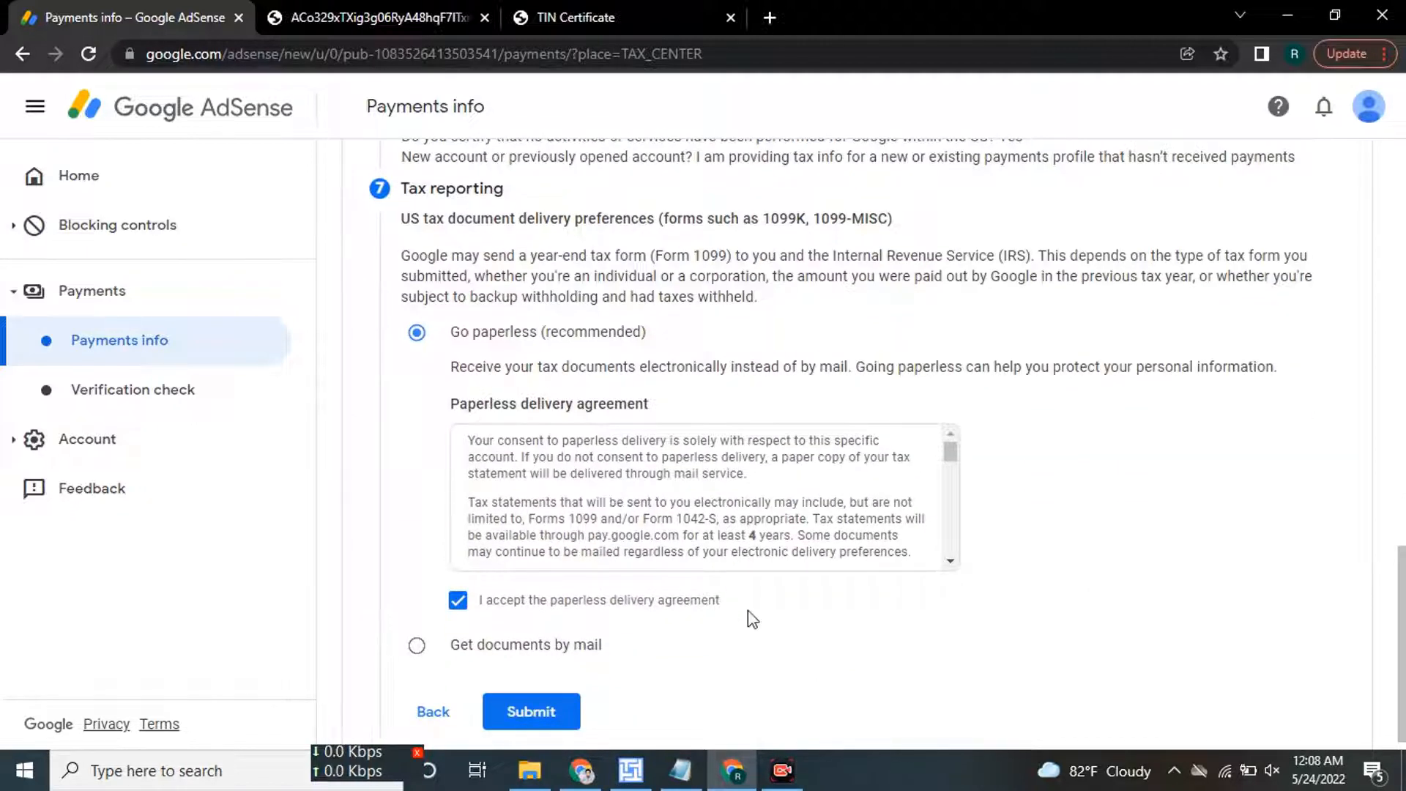
click(537, 658)
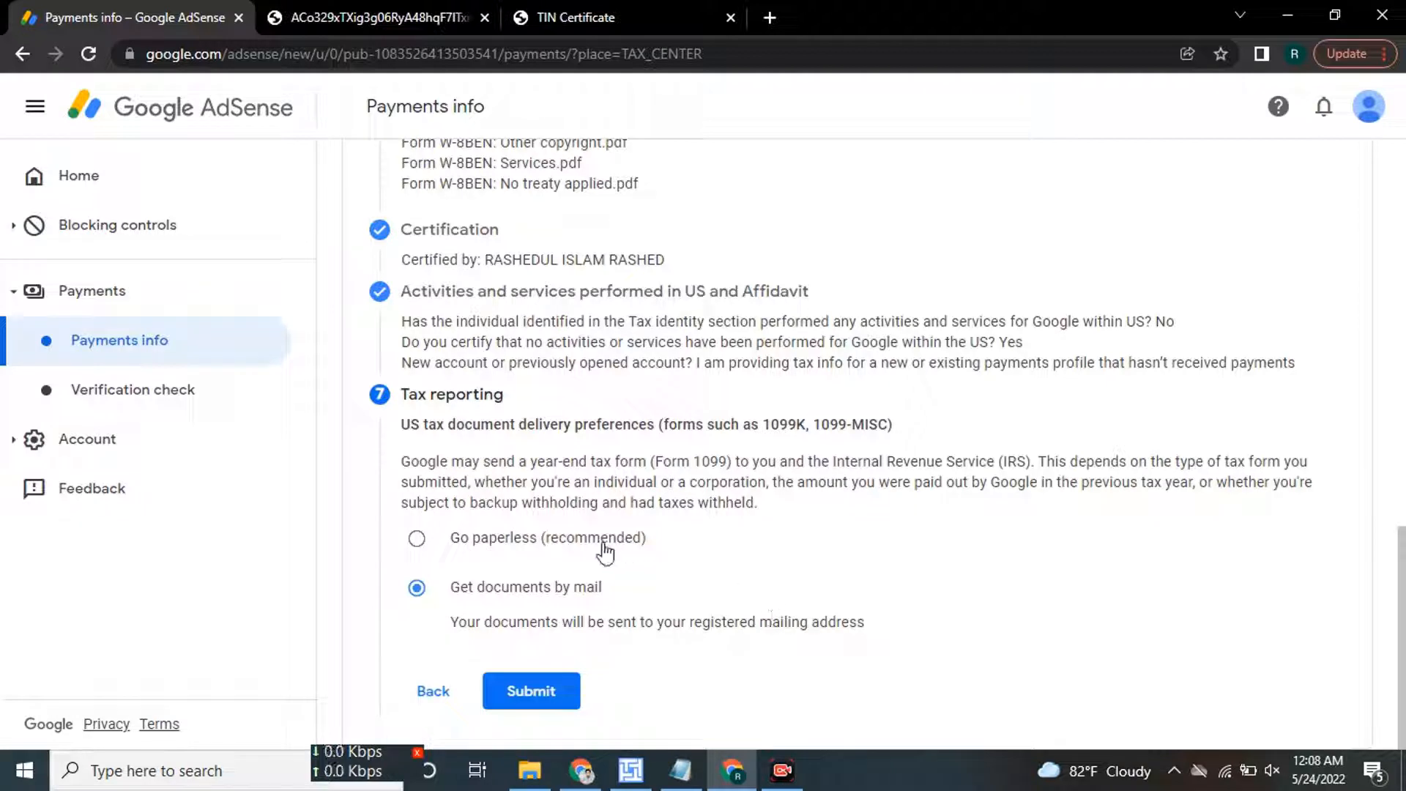
click(493, 546)
scroll(490, 289, down, 3)
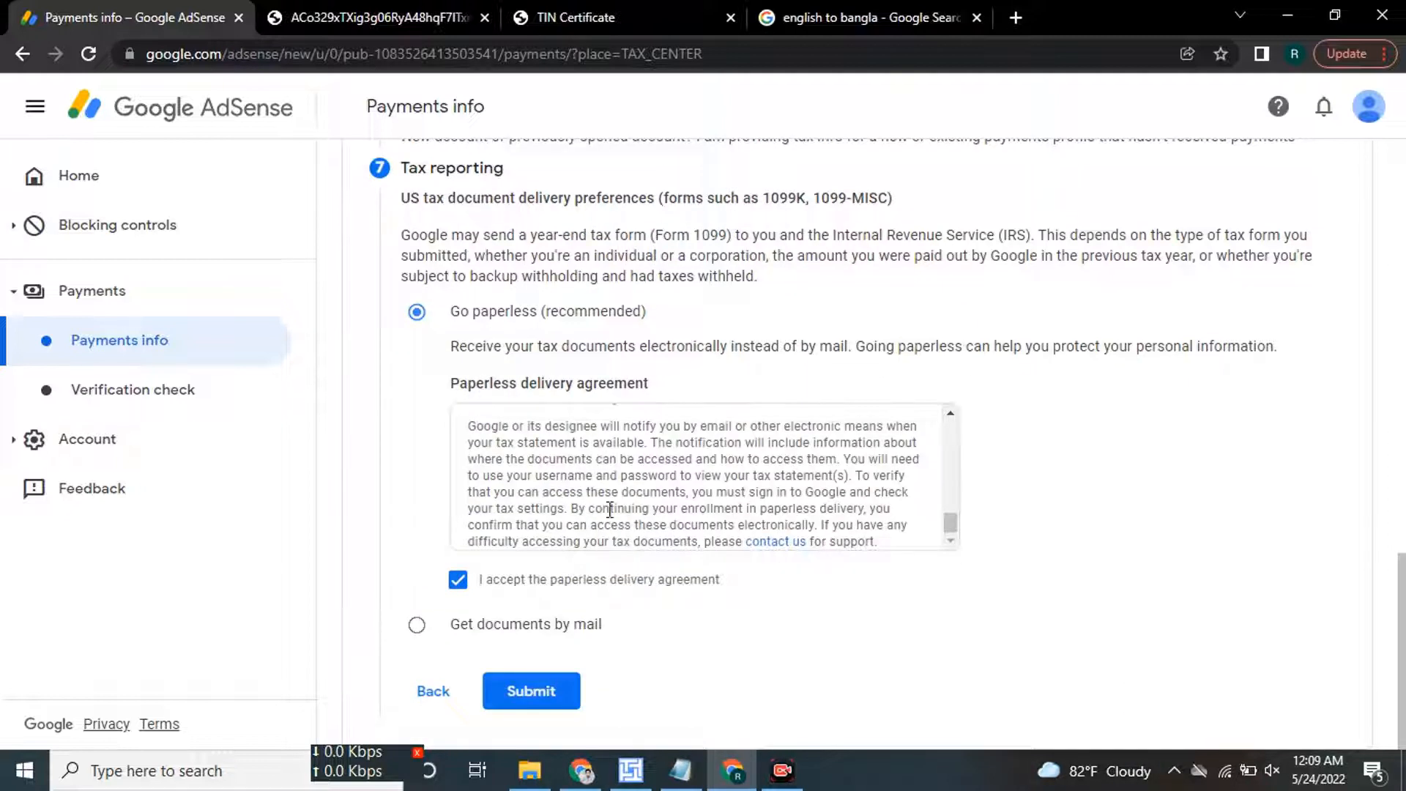
click(544, 704)
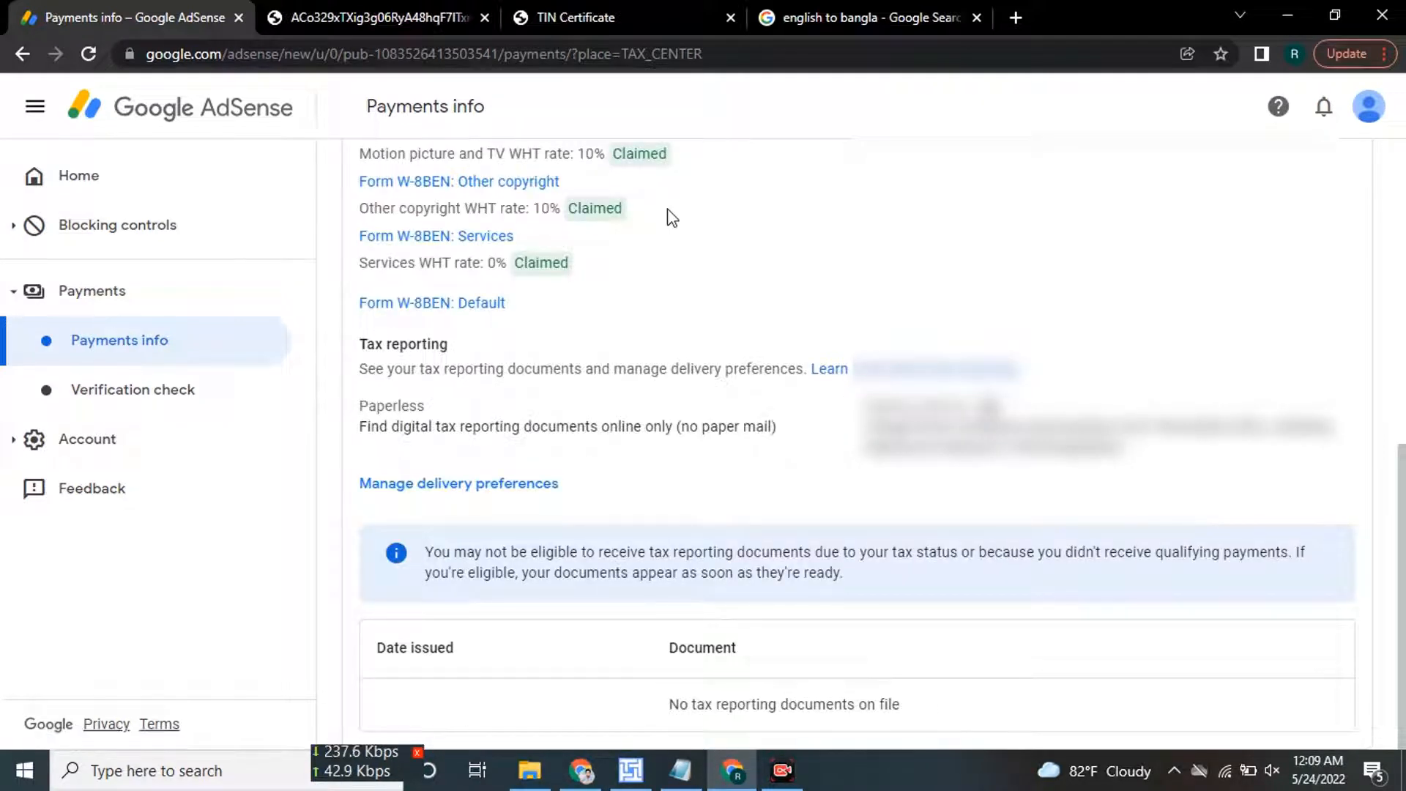
scroll(429, 395, up, 5)
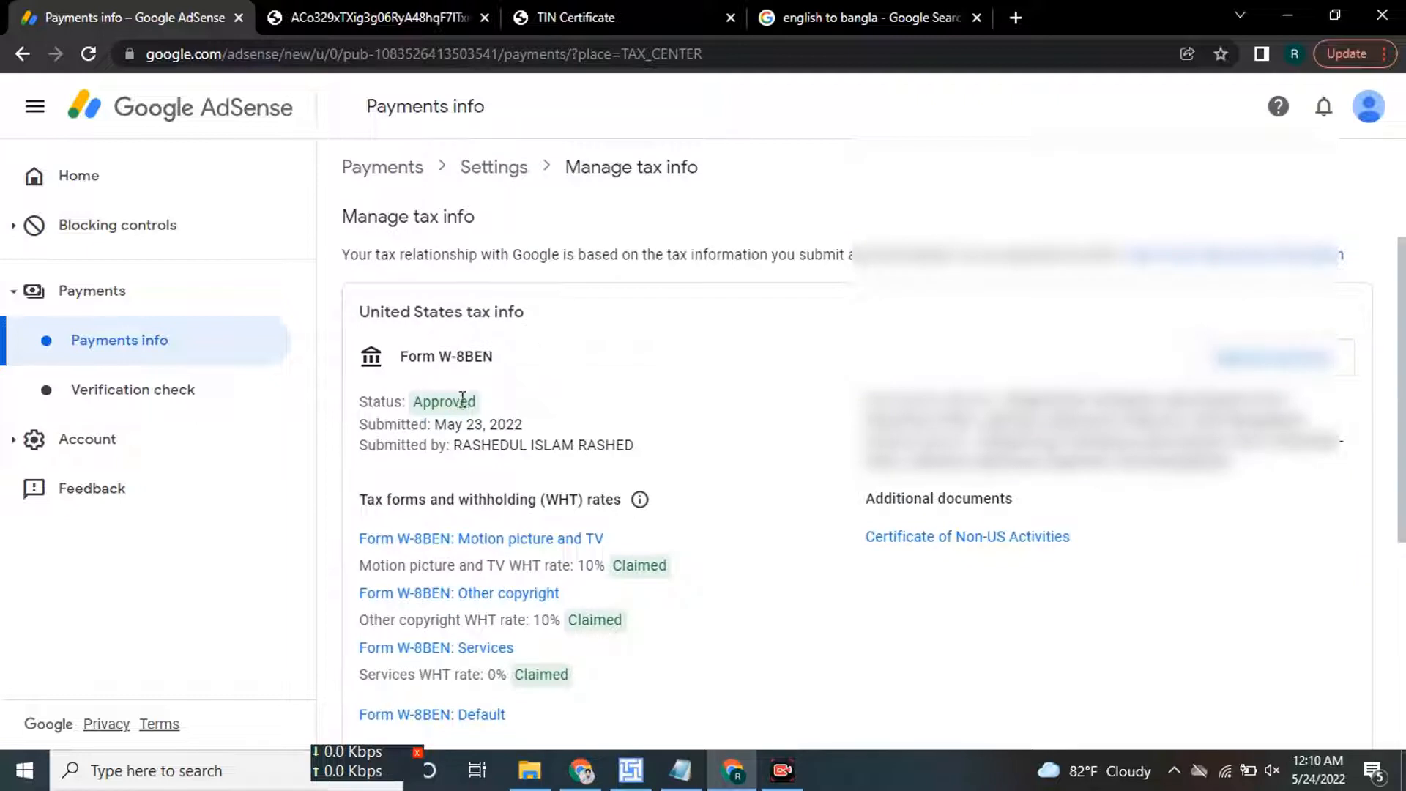
drag(405, 404, 707, 466)
scroll(637, 458, down, 1)
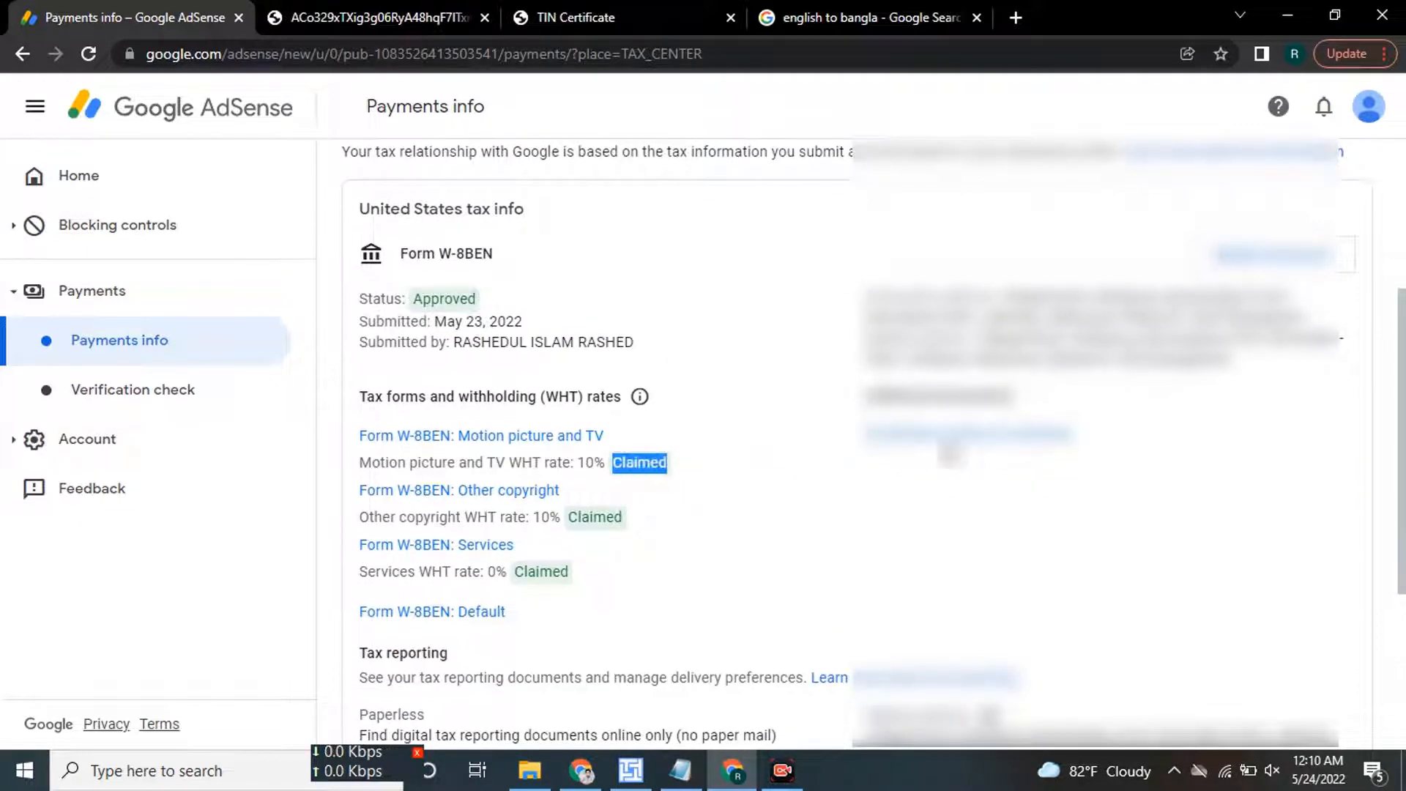
scroll(649, 466, down, 1)
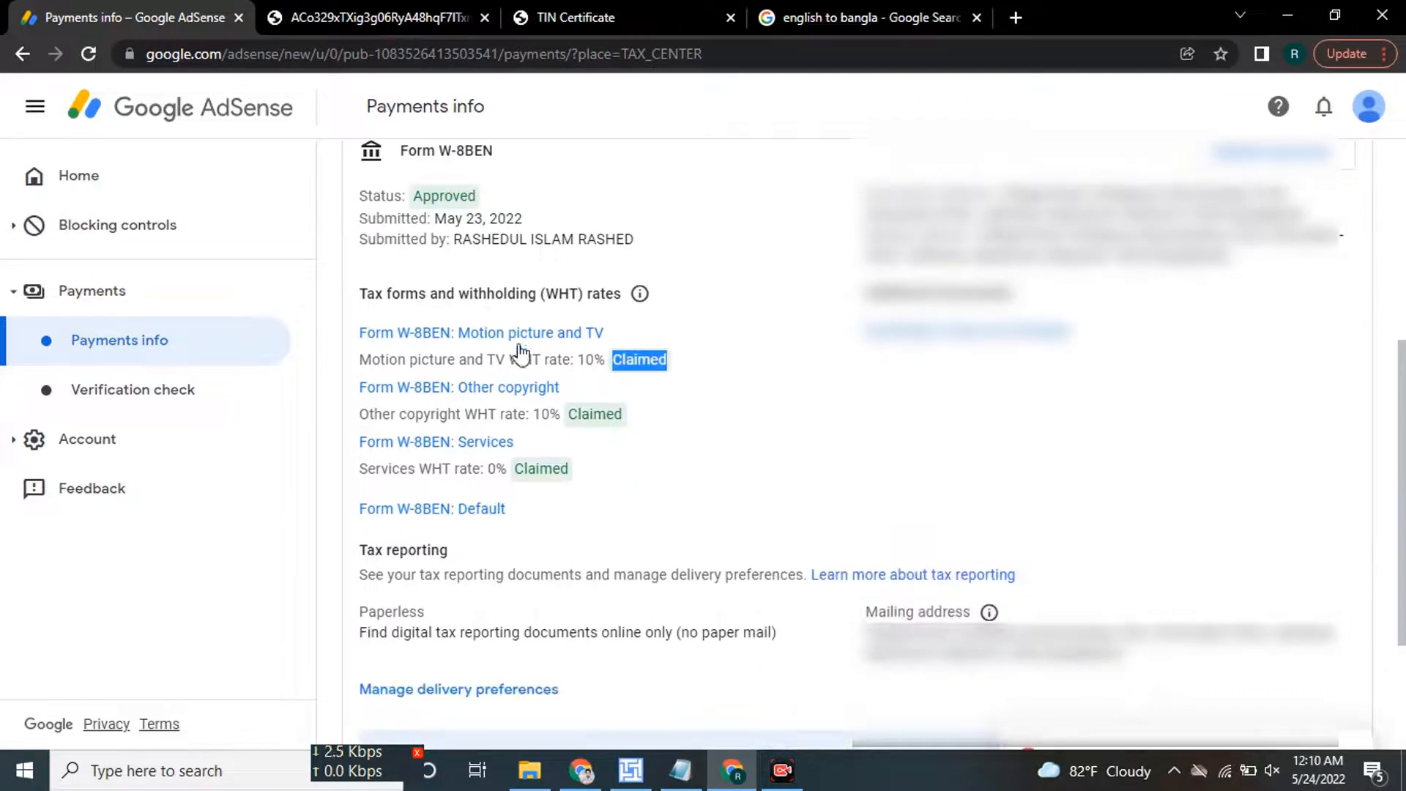
click(583, 410)
drag(572, 419, 581, 471)
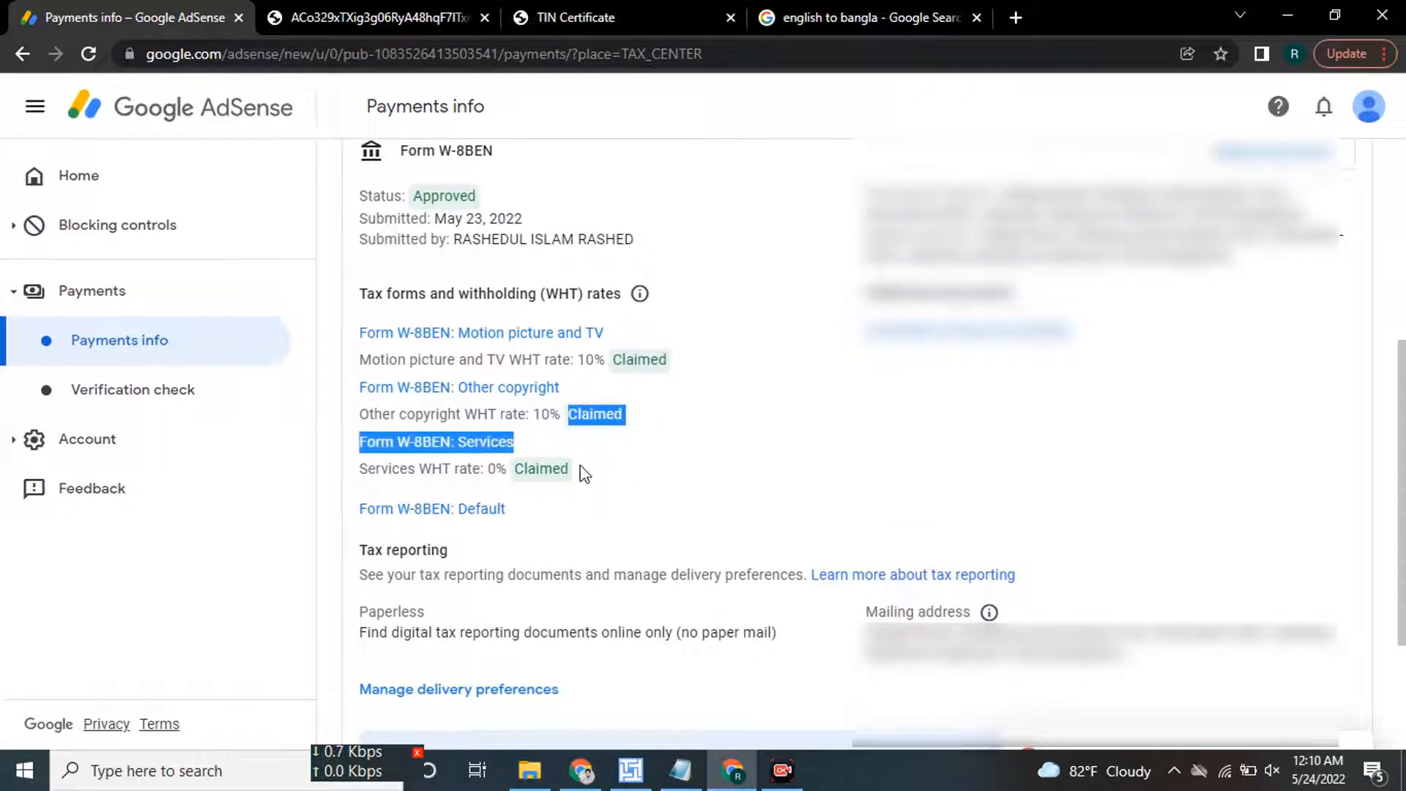
scroll(637, 464, down, 2)
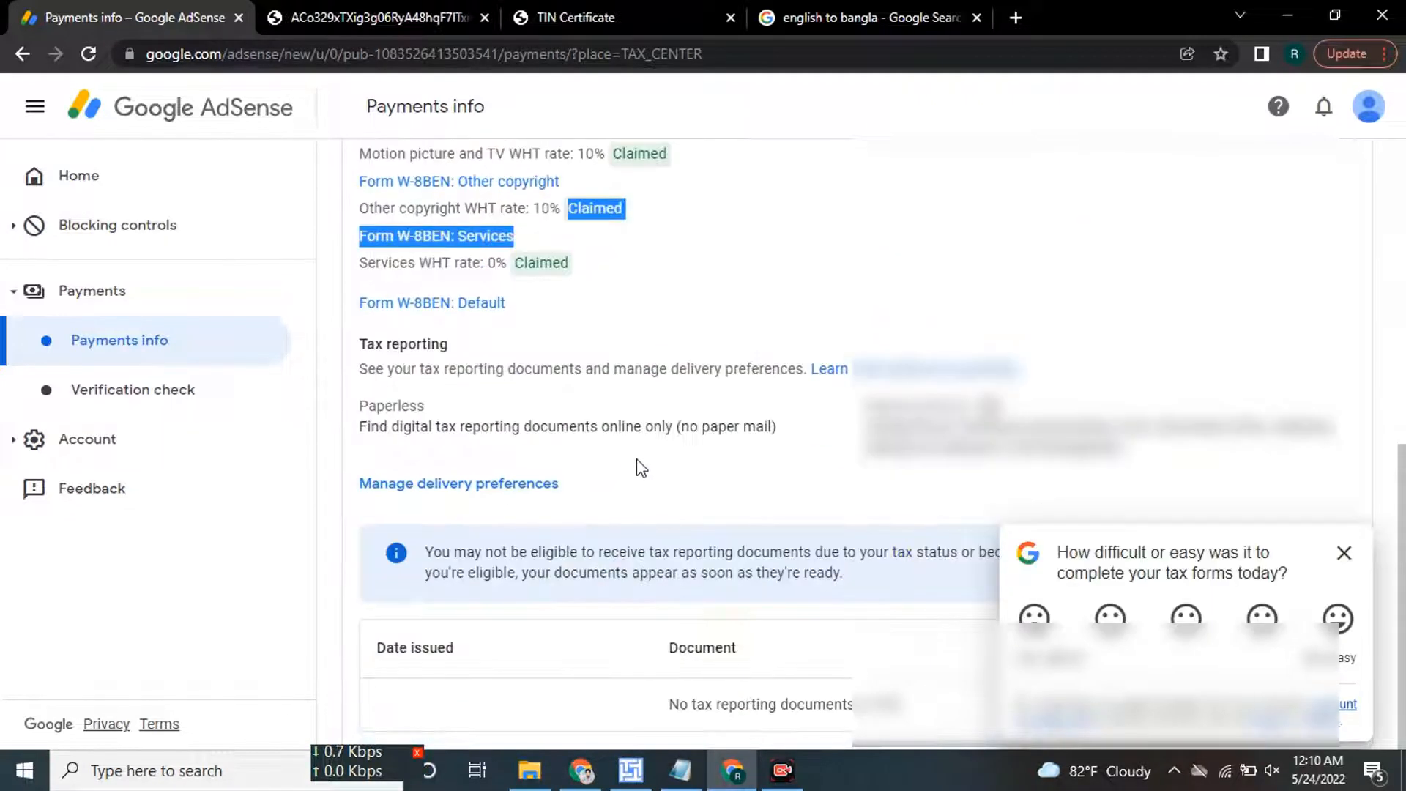
click(1344, 553)
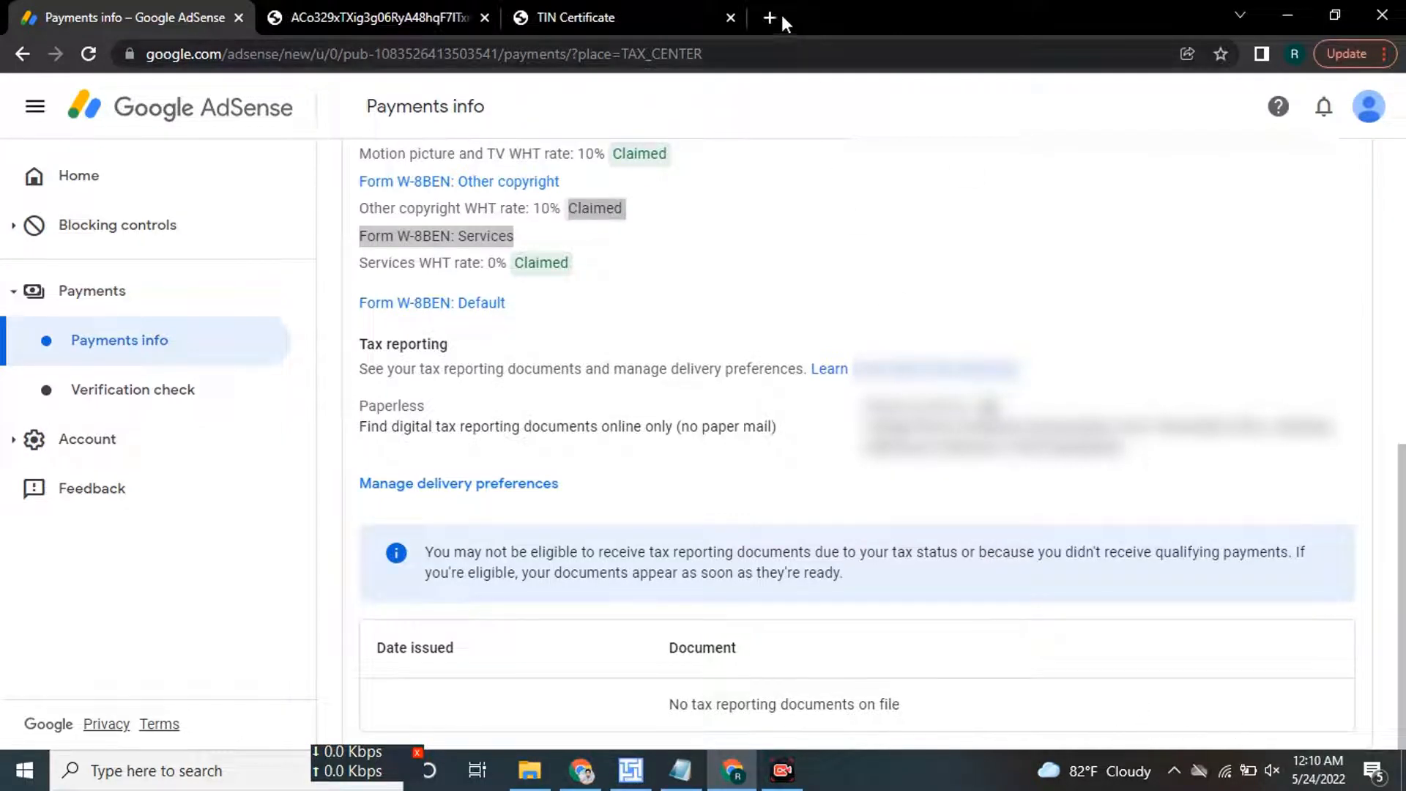
Search 'today' in a new tab to check the current time, then open AdSense's Verification check page.
click(778, 18)
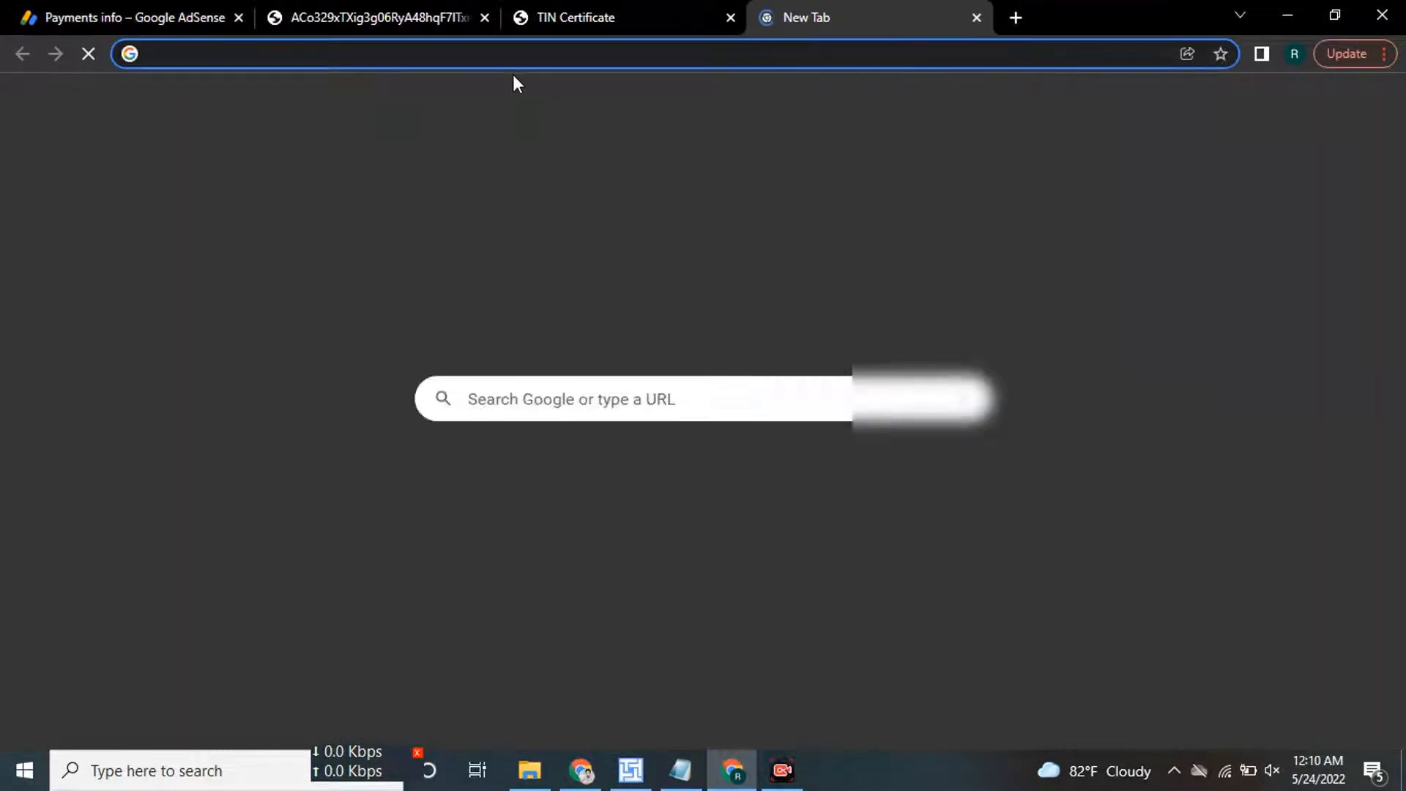
text(today)
key(Return)
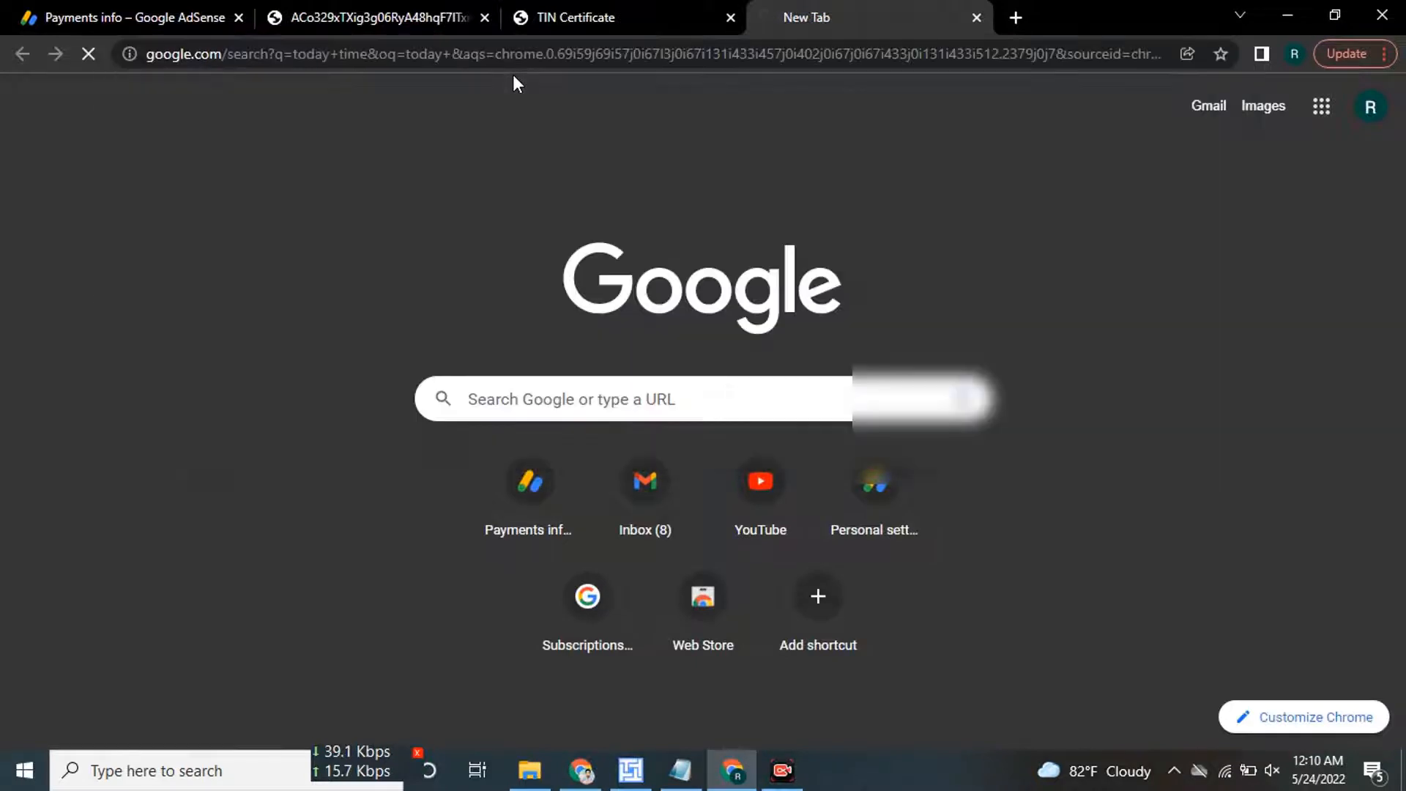
drag(188, 279, 341, 285)
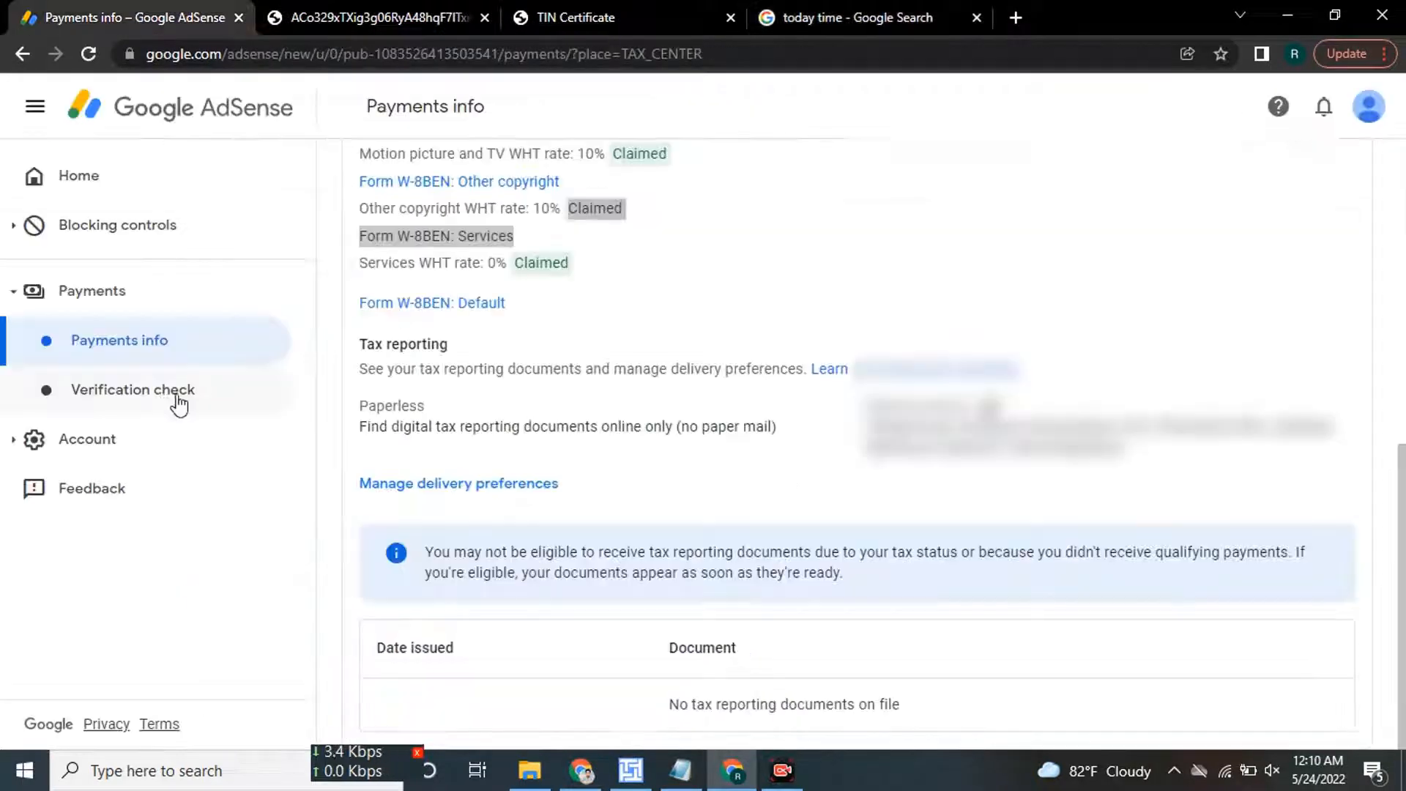
click(178, 404)
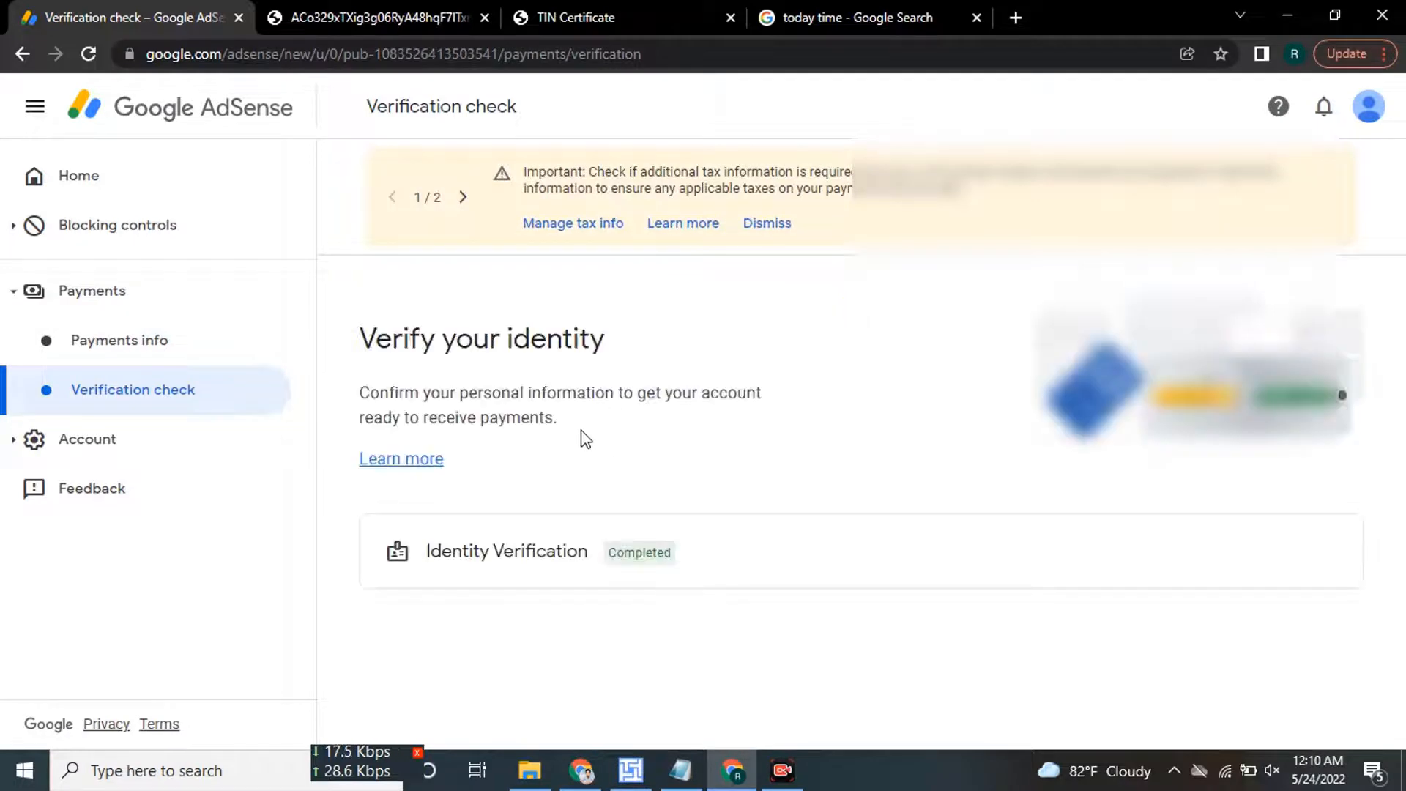
drag(423, 553, 715, 567)
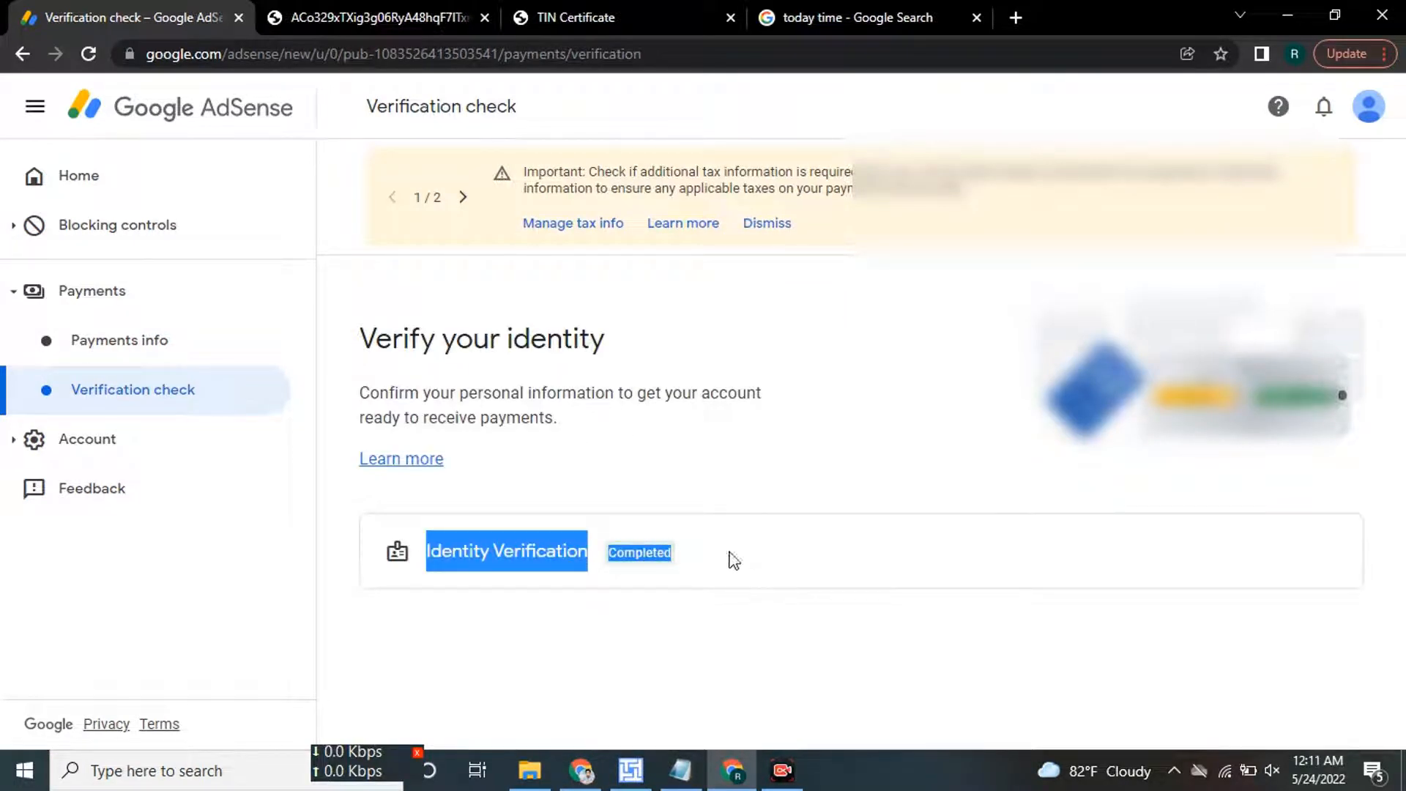
click(555, 546)
drag(469, 559, 794, 568)
click(680, 569)
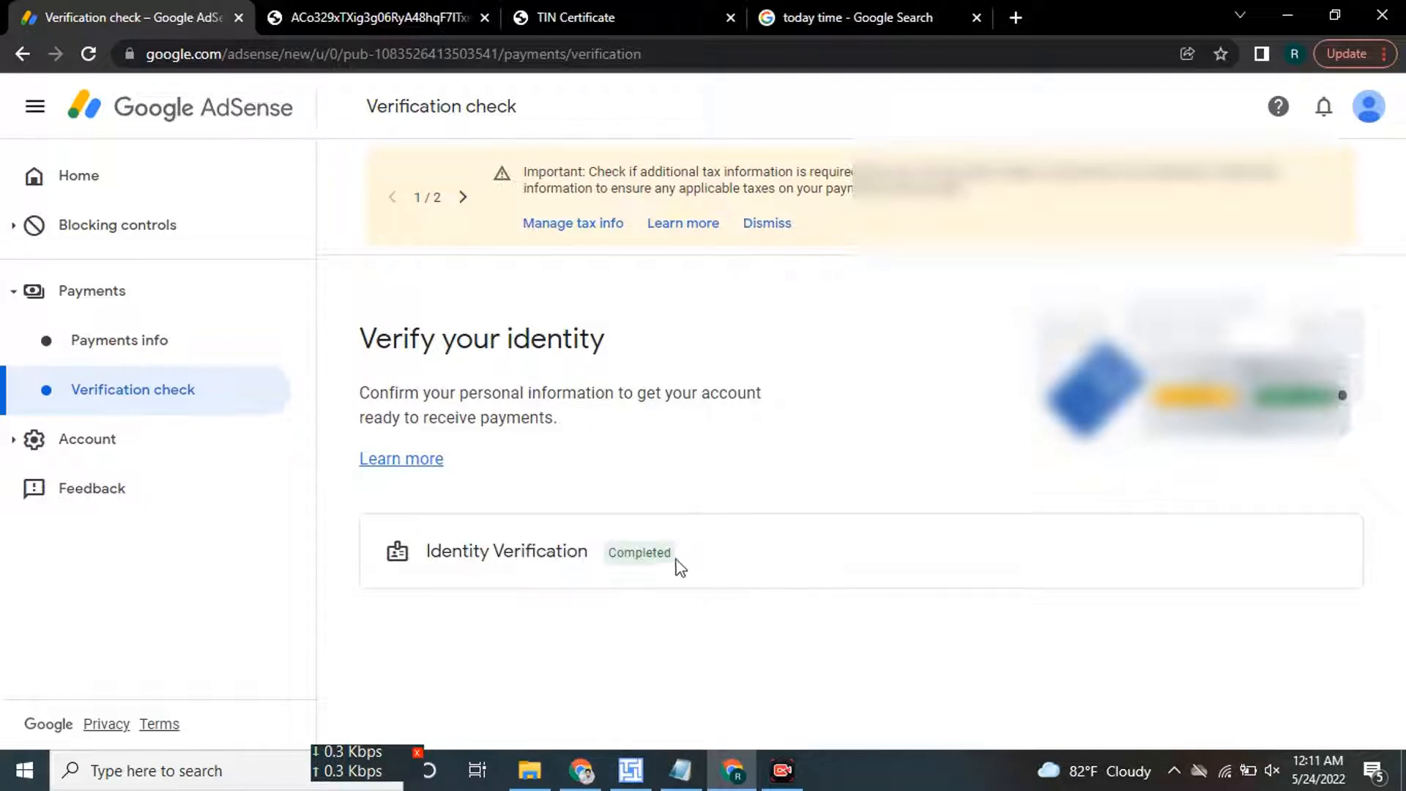
drag(428, 549, 754, 549)
click(757, 551)
drag(425, 550, 694, 569)
click(770, 561)
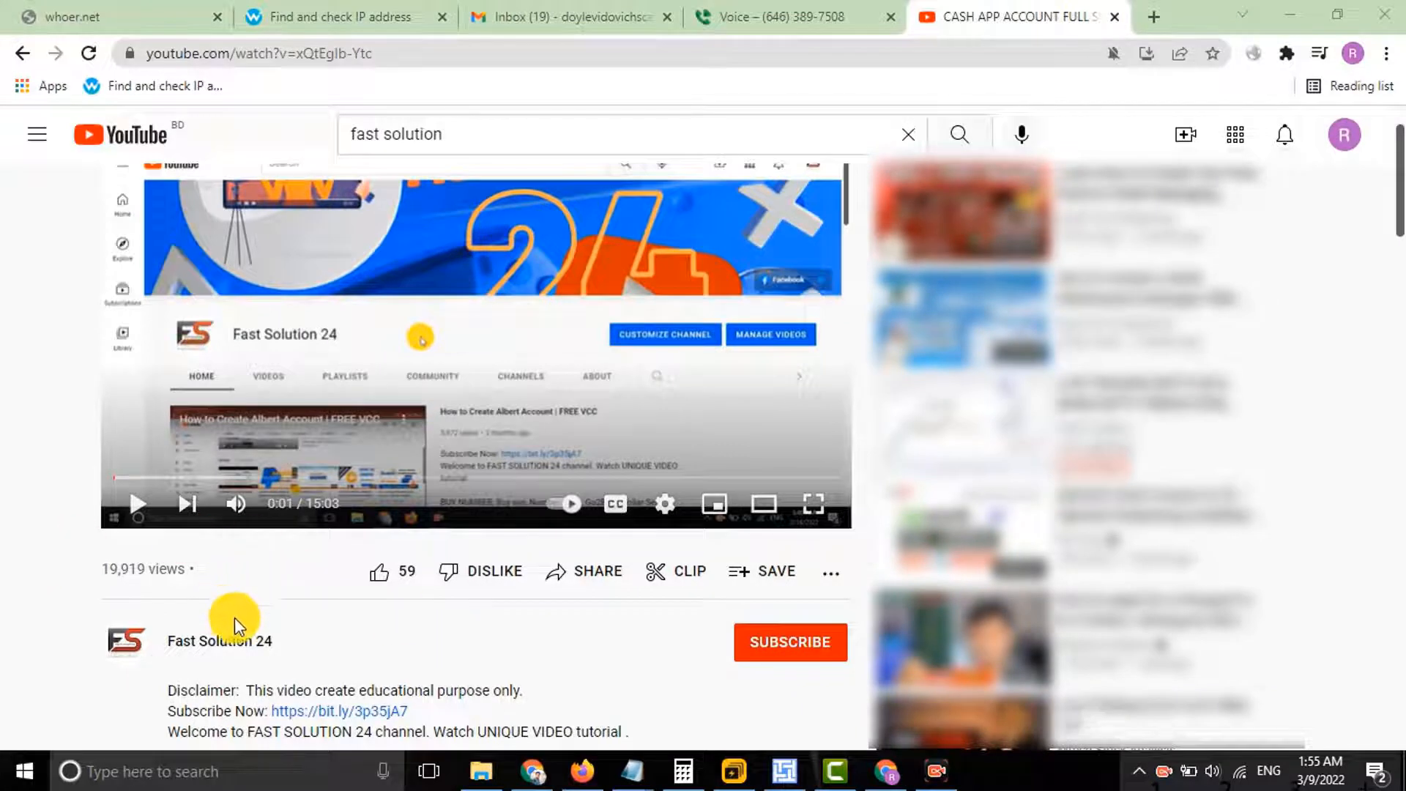
Subscribe to Fast Solution 24 with All notifications on, and like the video.
click(773, 649)
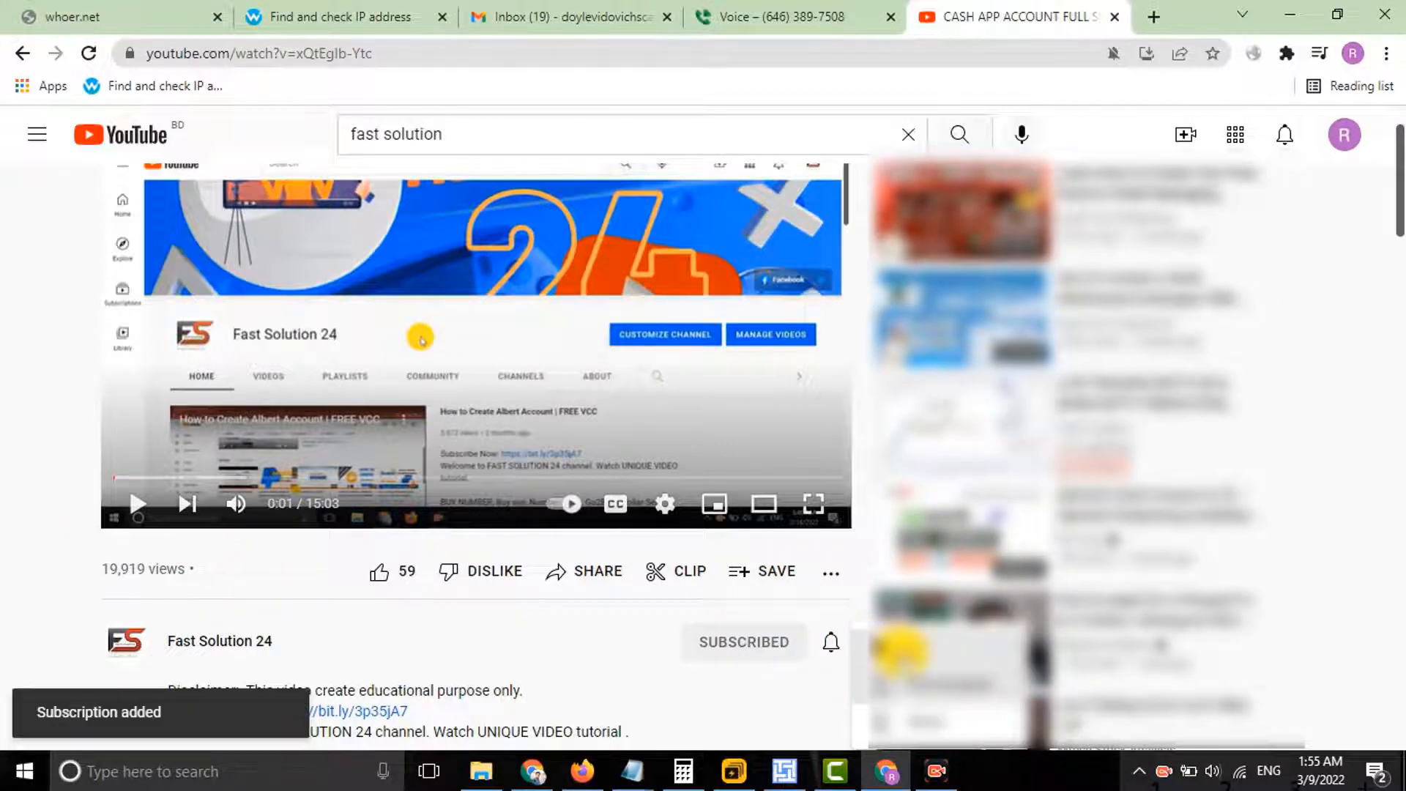
click(901, 651)
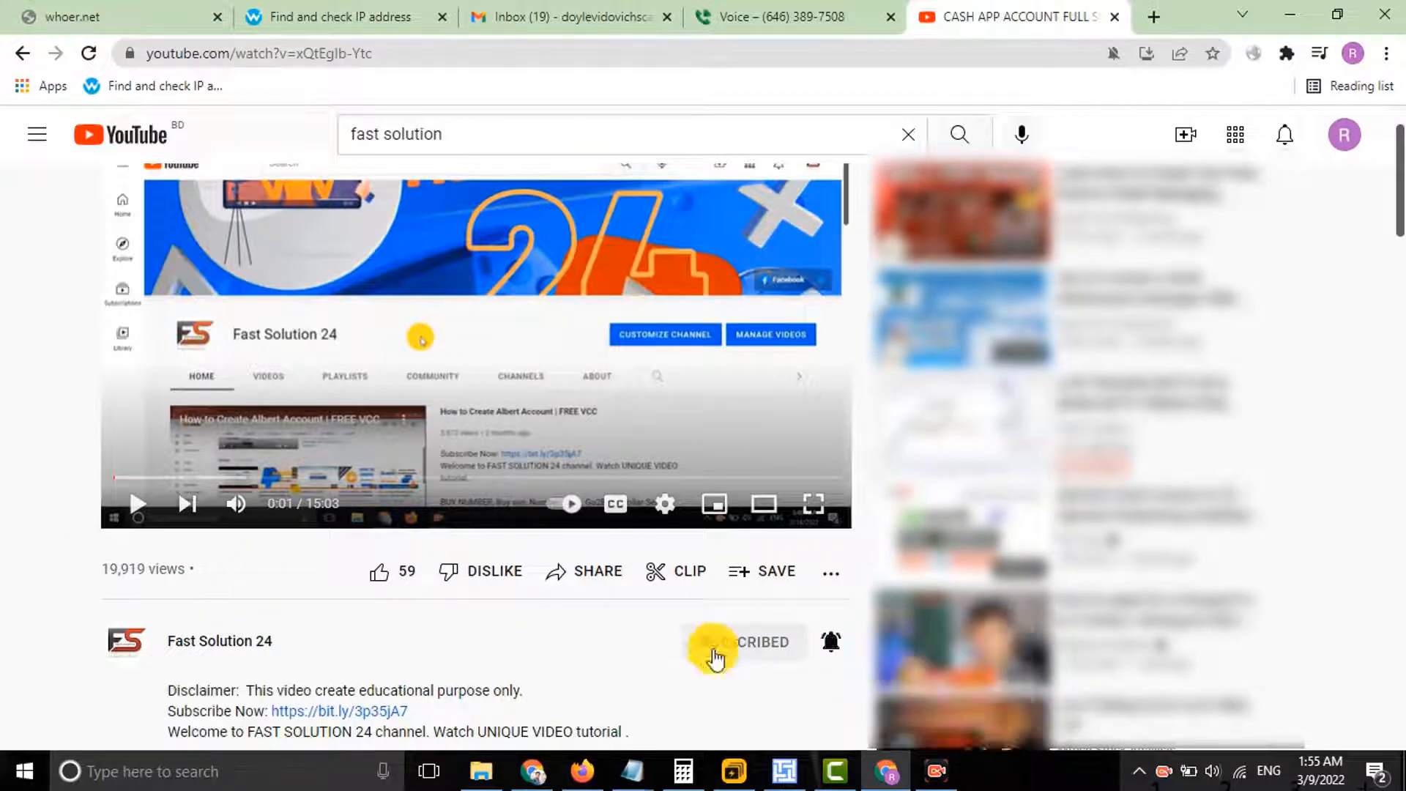
click(379, 582)
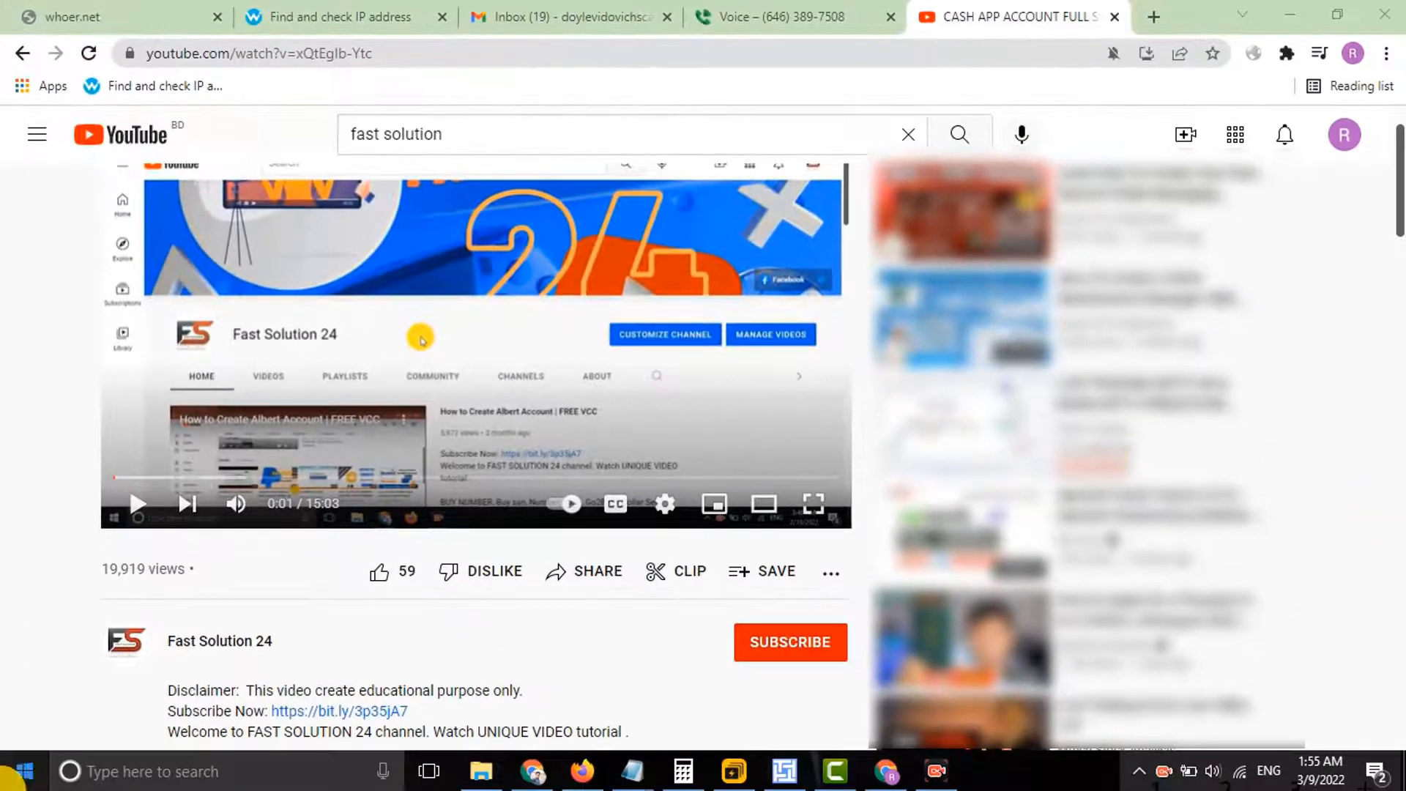
click(829, 659)
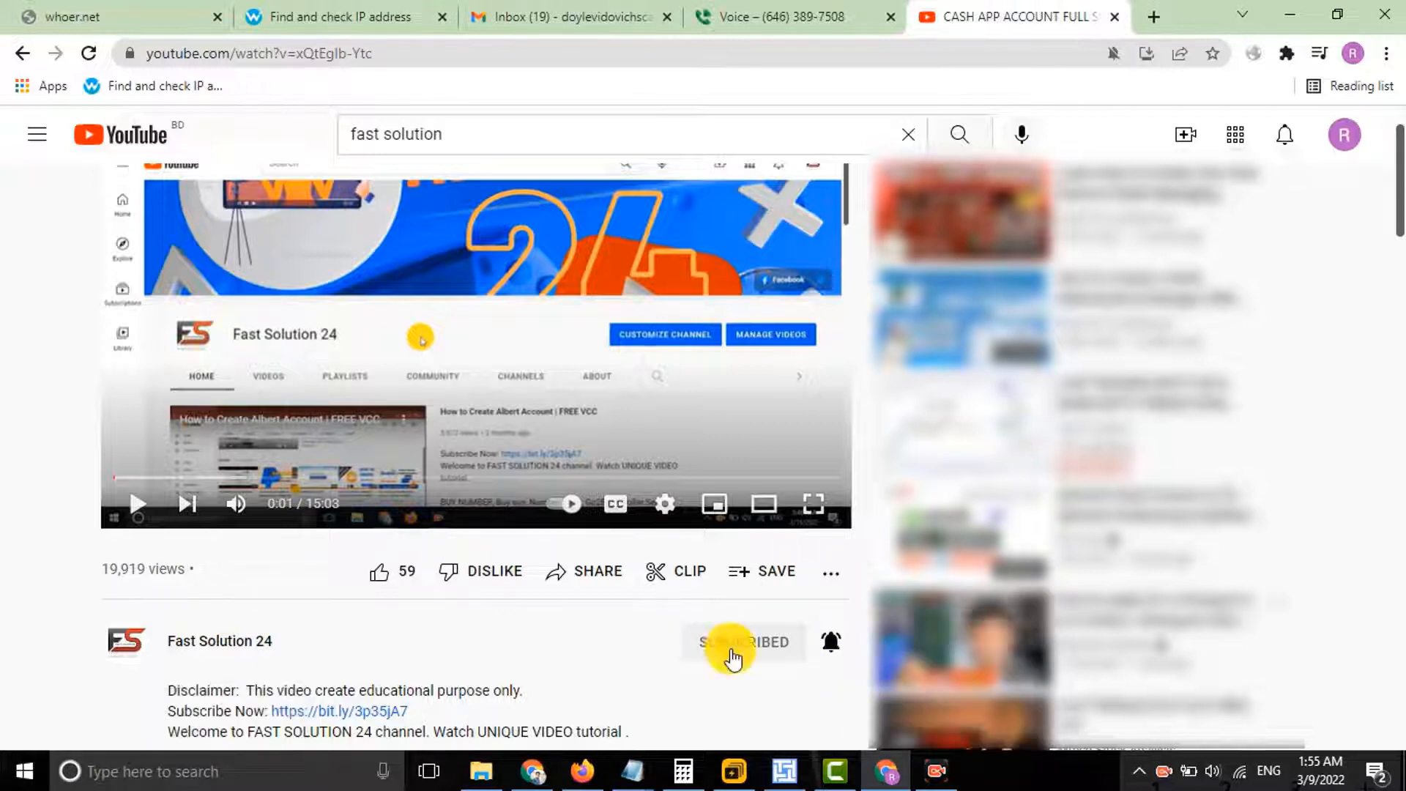
click(830, 642)
click(379, 584)
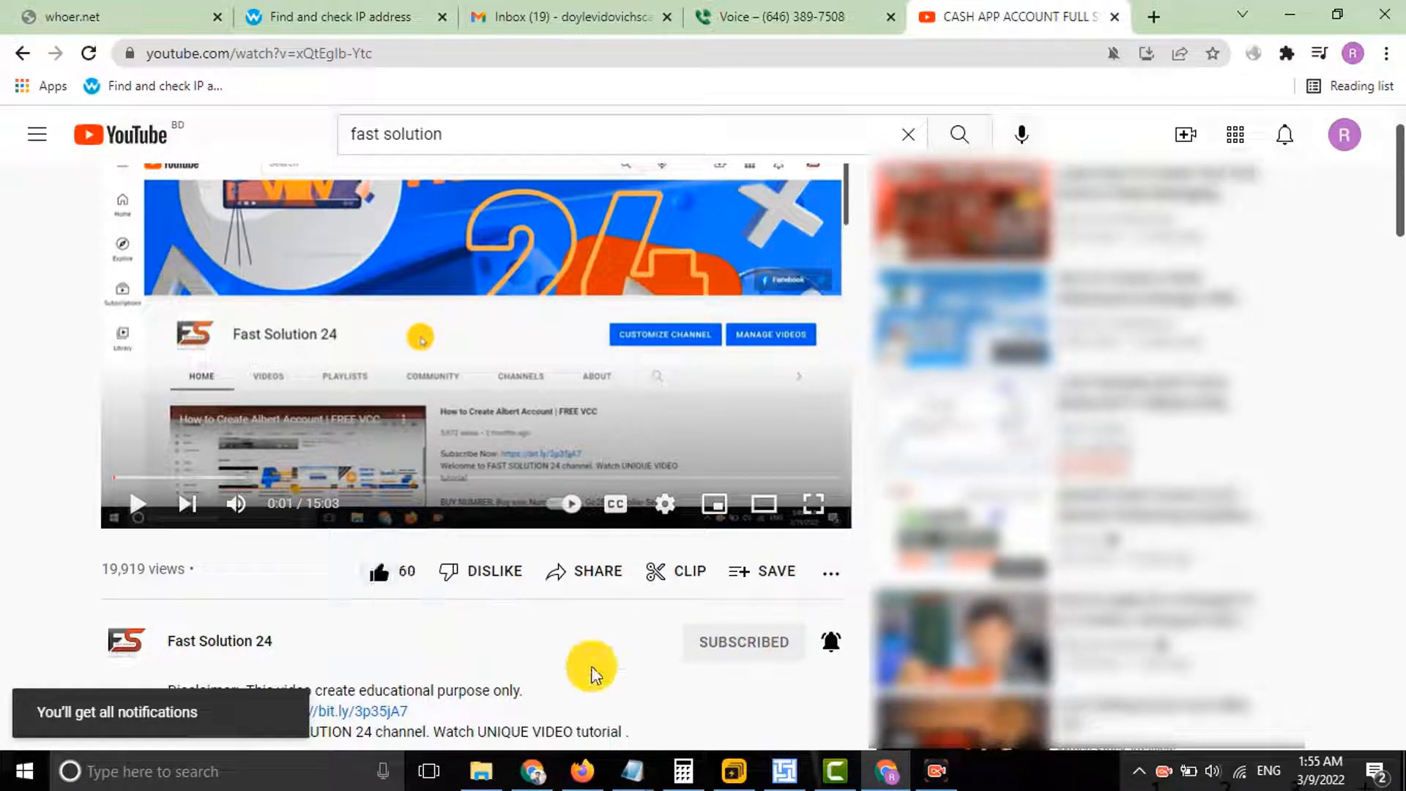